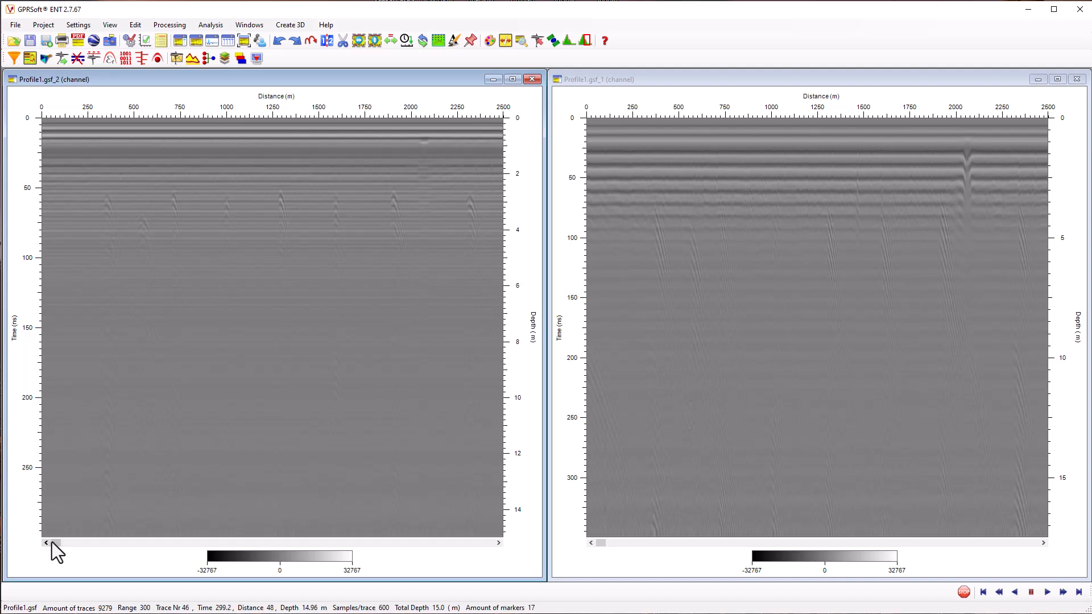
Look along the radargrams of both Profile1.gsf channels beyond their first 2500 m
{"action": "left_click_drag", "start_coordinate": [67, 544], "coordinate": [334, 523]}
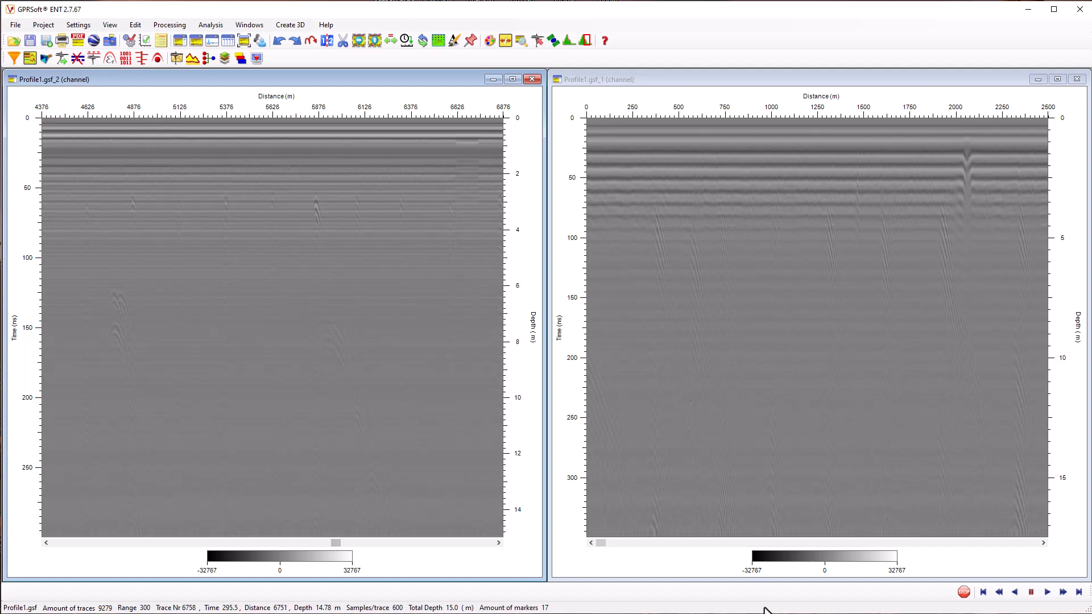
{"action": "left_click_drag", "start_coordinate": [605, 544], "coordinate": [800, 537]}
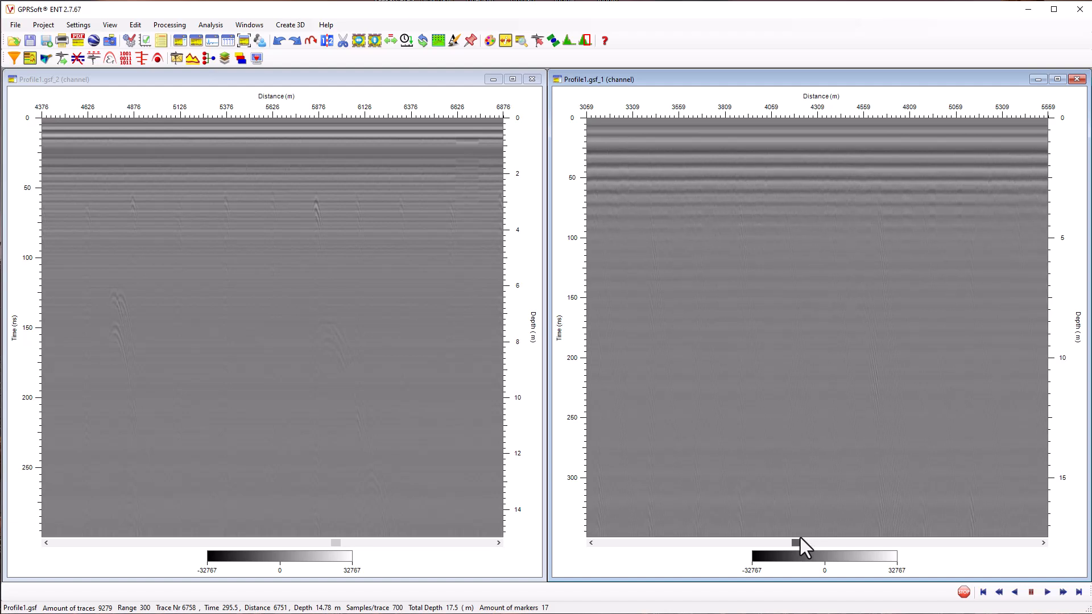
{"action": "left_click_drag", "start_coordinate": [795, 549], "coordinate": [792, 550]}
Review the file header of the Profile1.gsf_2 channel down to its filter and gain point settings
{"action": "left_click", "coordinate": [219, 80]}
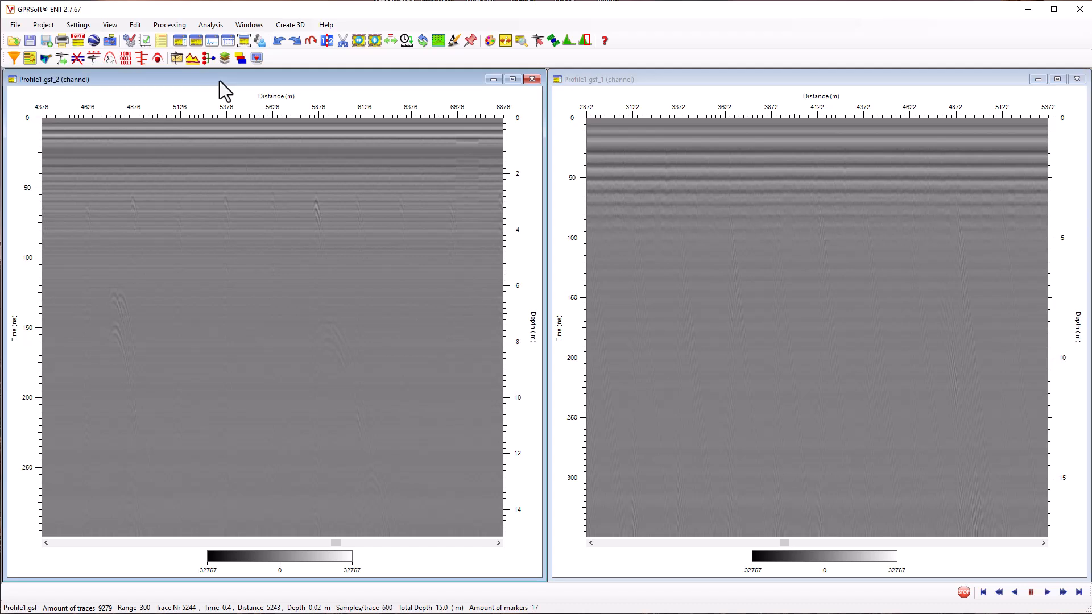
{"action": "left_click", "coordinate": [162, 41]}
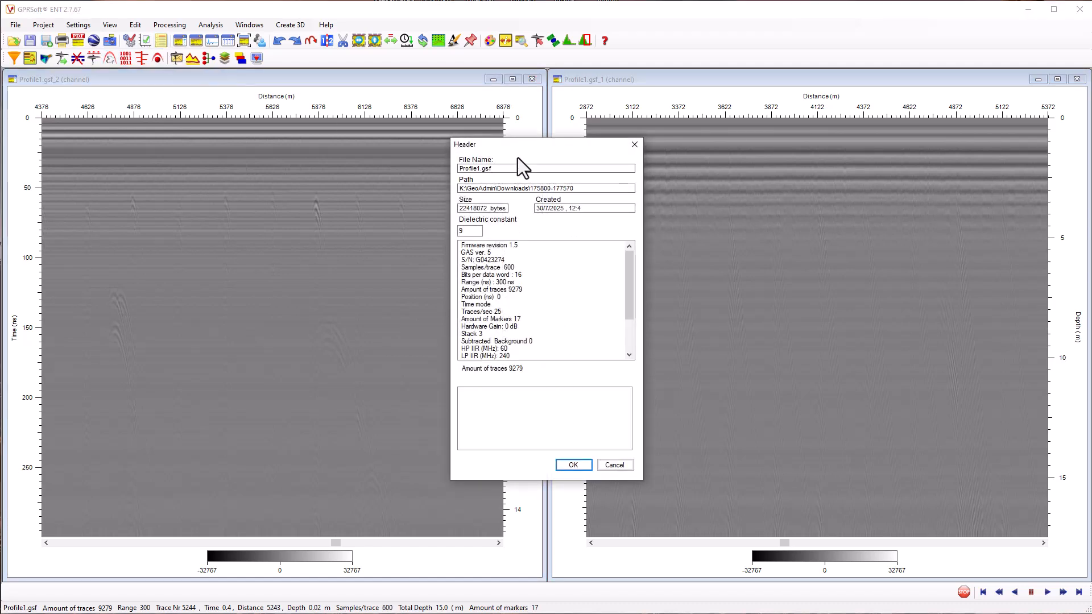
{"action": "left_click_drag", "start_coordinate": [530, 143], "coordinate": [297, 149]}
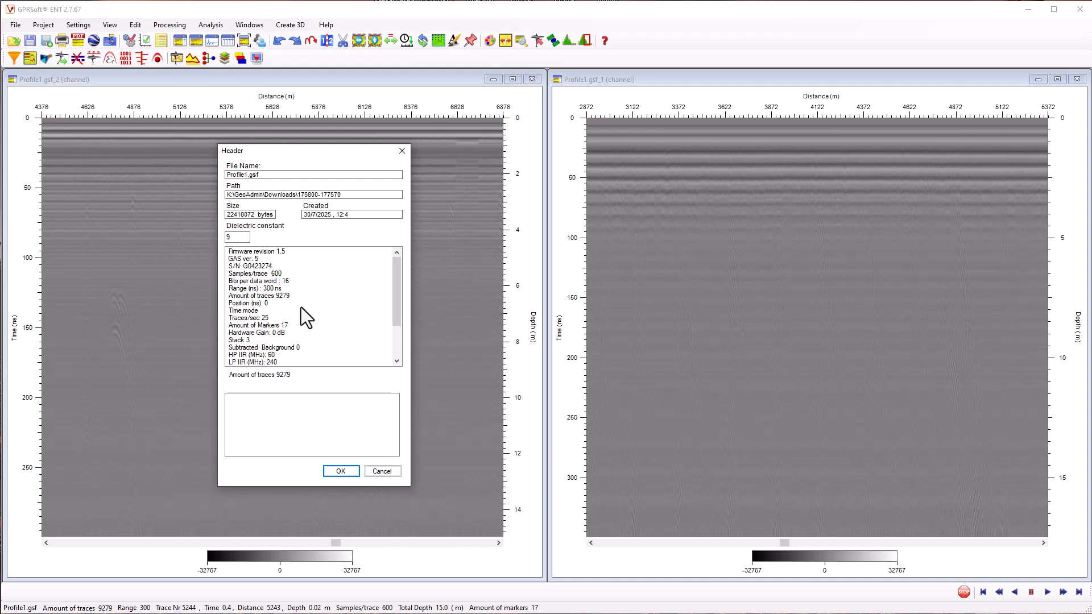
{"action": "scroll", "coordinate": [301, 307], "scroll_direction": "down", "scroll_amount": 3}
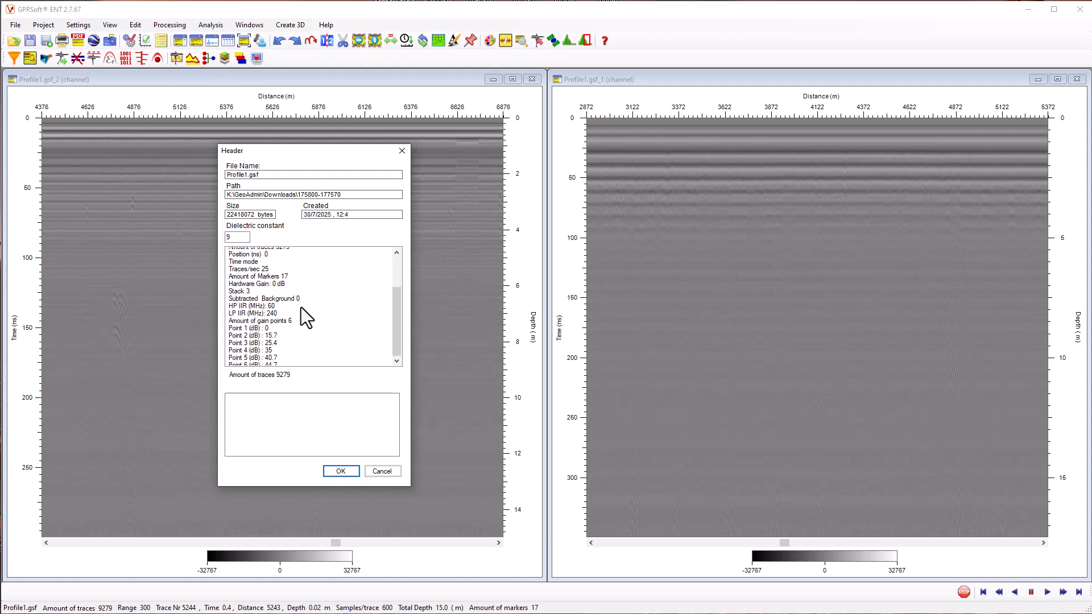
{"action": "scroll", "coordinate": [301, 307], "scroll_direction": "down", "scroll_amount": 1}
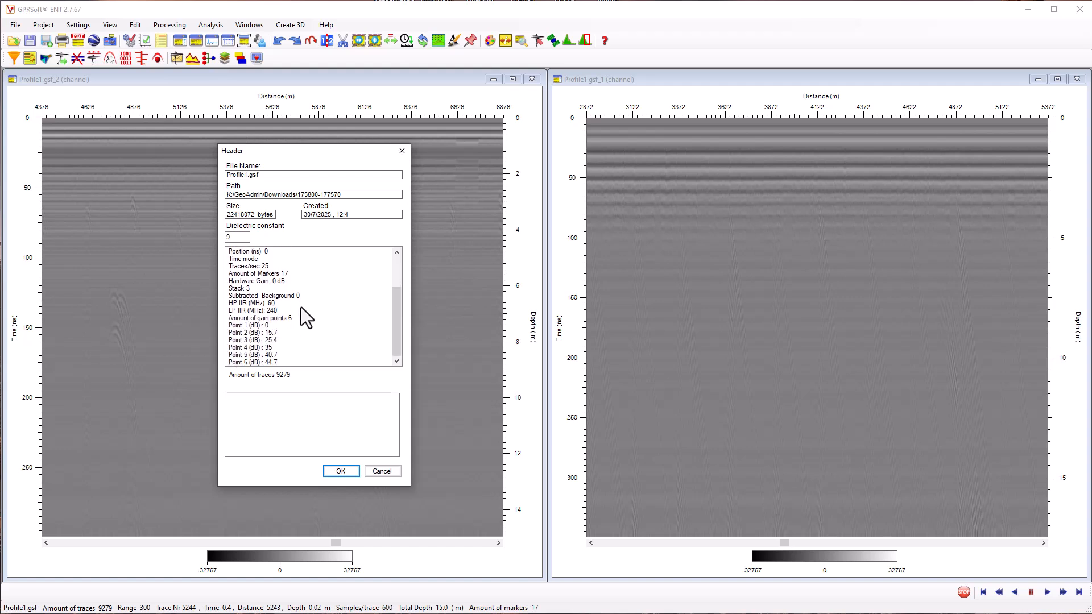
{"action": "left_click", "coordinate": [341, 471]}
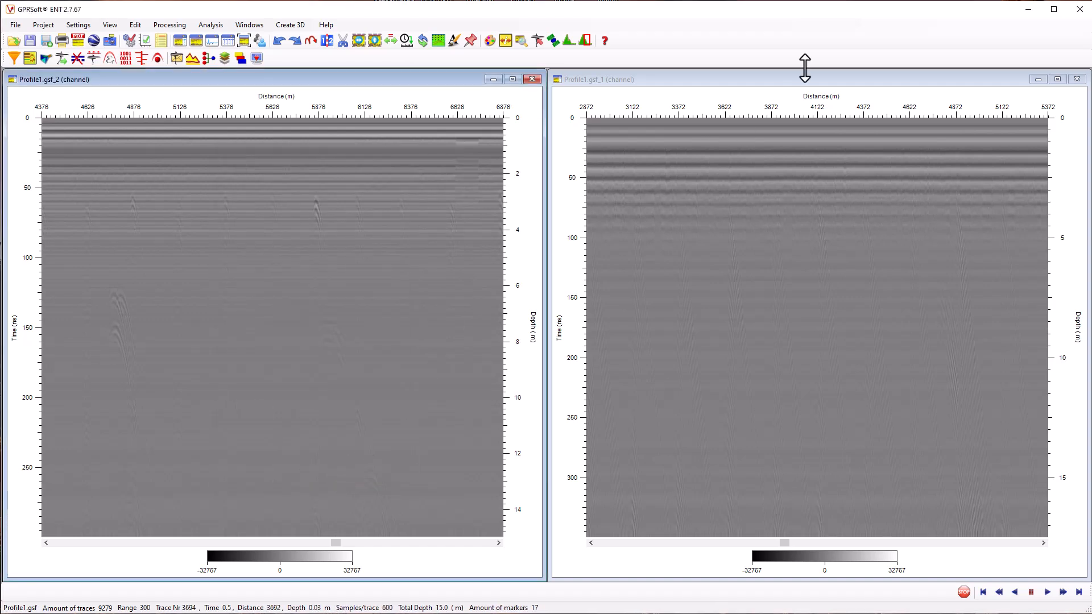
Review the file header of the Profile1.gsf_1 channel, including its filter and gain point settings
{"action": "left_click", "coordinate": [804, 88]}
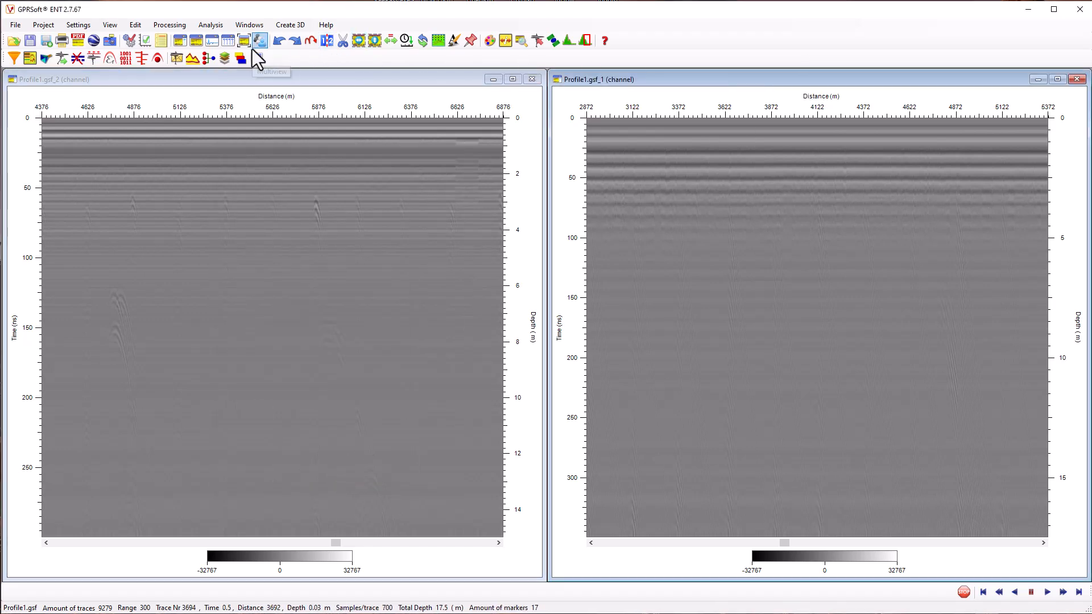
{"action": "left_click", "coordinate": [161, 41]}
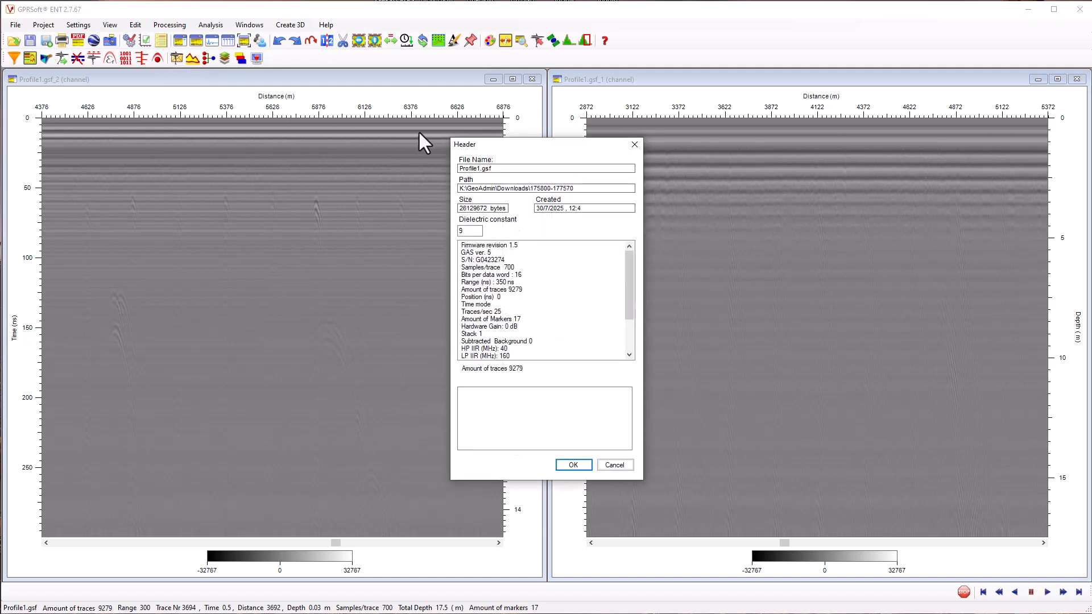
{"action": "left_click_drag", "start_coordinate": [507, 147], "coordinate": [749, 143]}
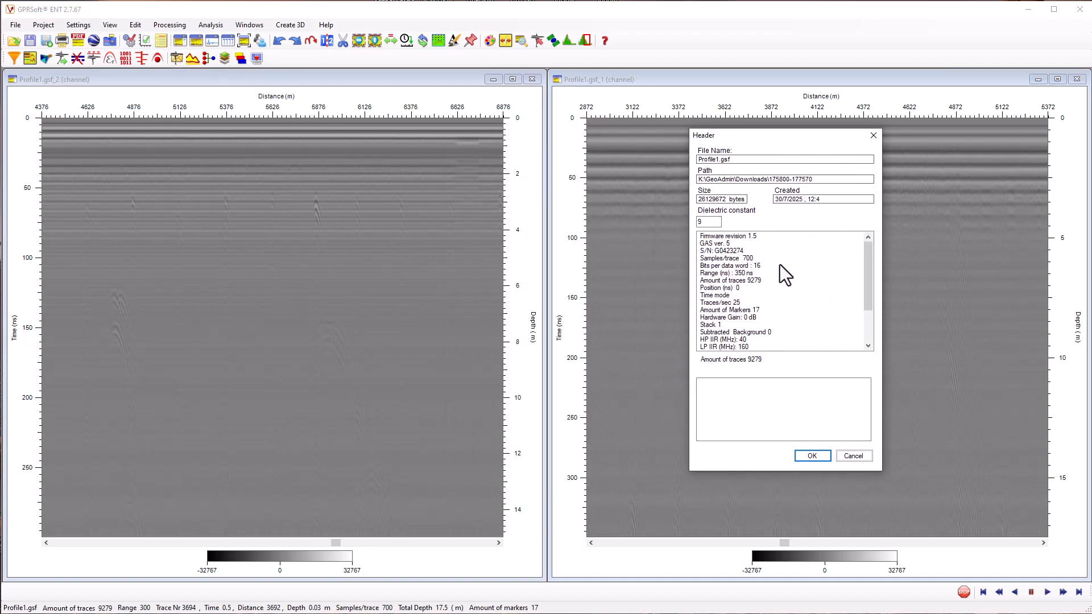
{"action": "scroll", "coordinate": [786, 303], "scroll_direction": "down", "scroll_amount": 2}
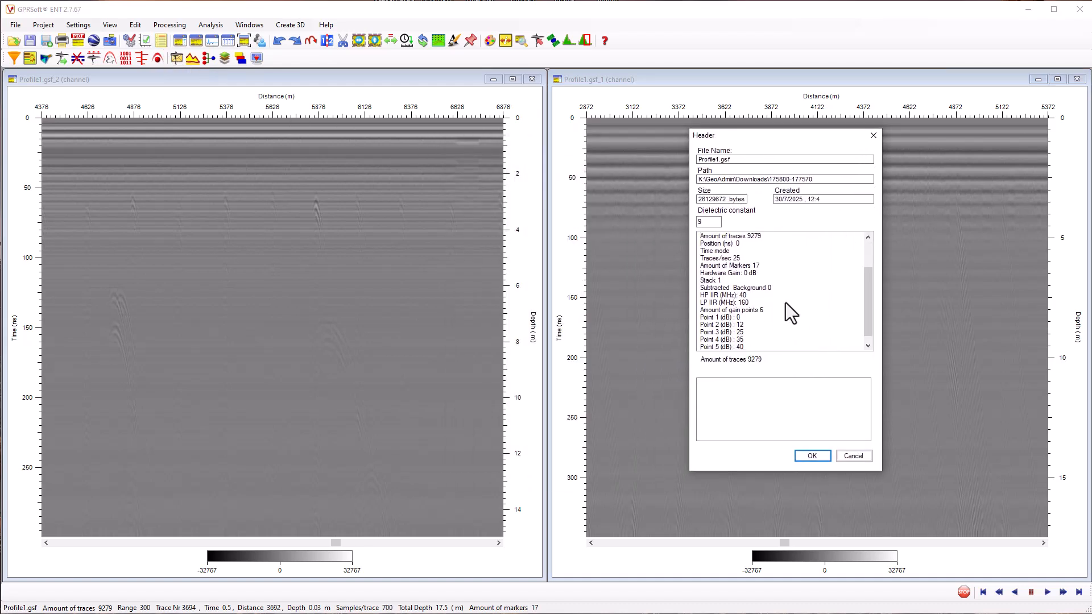
{"action": "scroll", "coordinate": [786, 303], "scroll_direction": "down", "scroll_amount": 1}
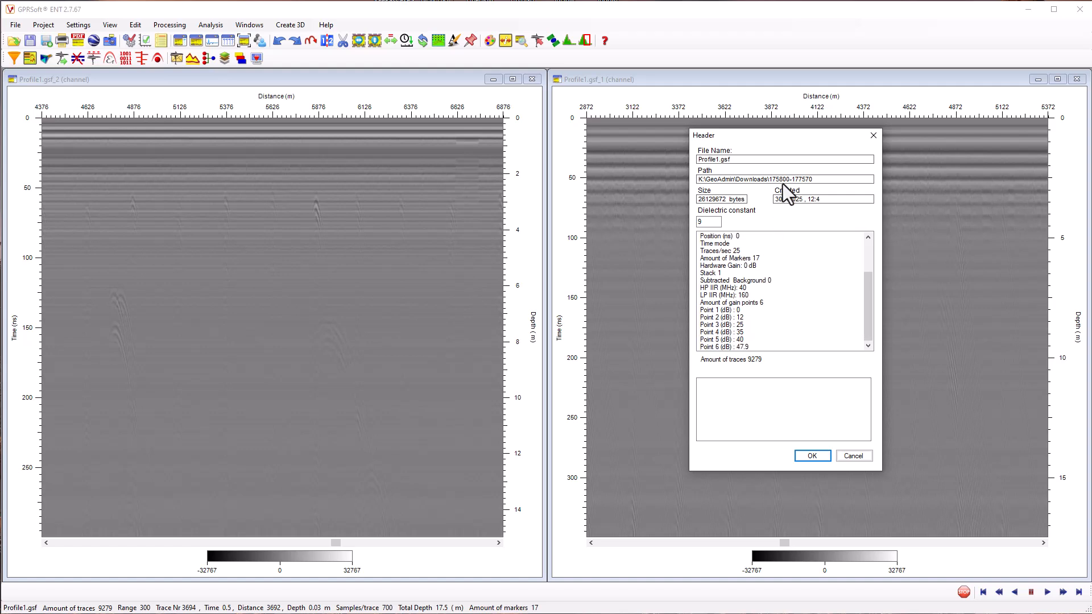
{"action": "left_click", "coordinate": [873, 135]}
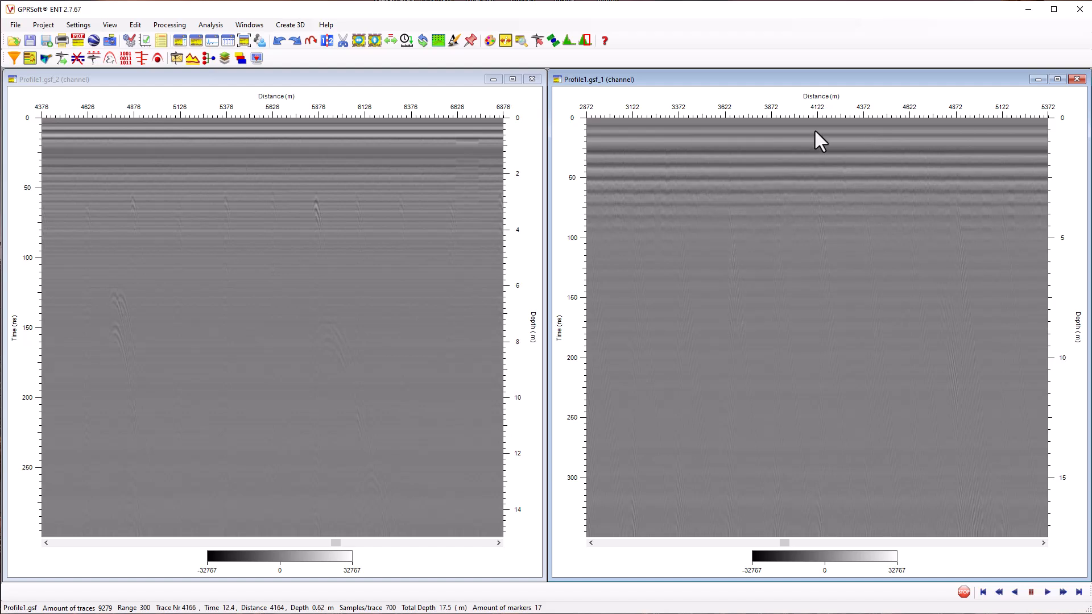
Close the Profile1.gsf_1 channel and maximize the Profile1.gsf_2 channel window
{"action": "left_click", "coordinate": [1077, 79]}
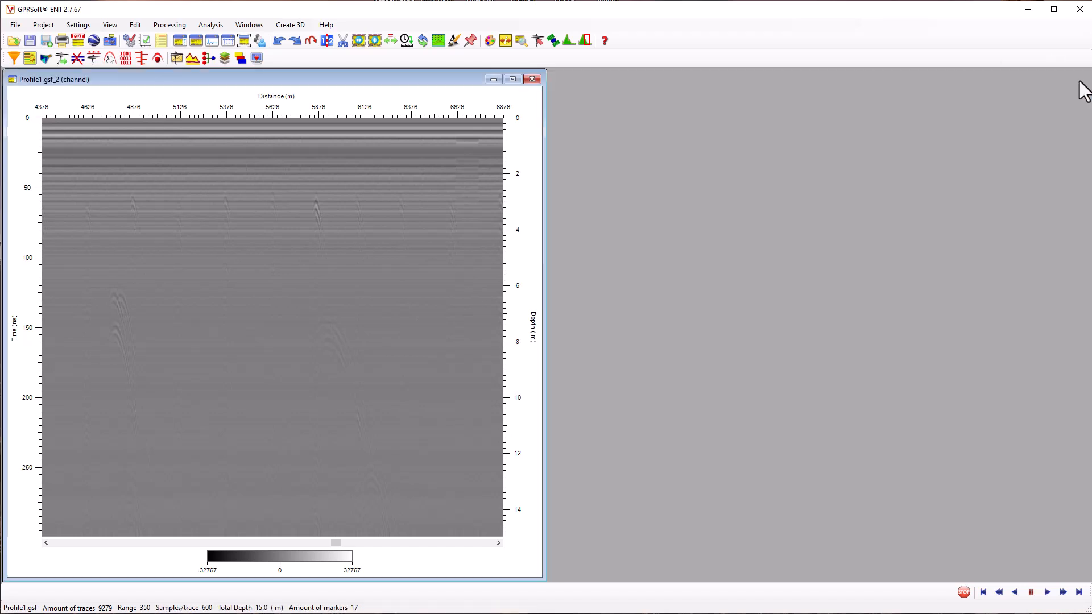
{"action": "left_click", "coordinate": [513, 80]}
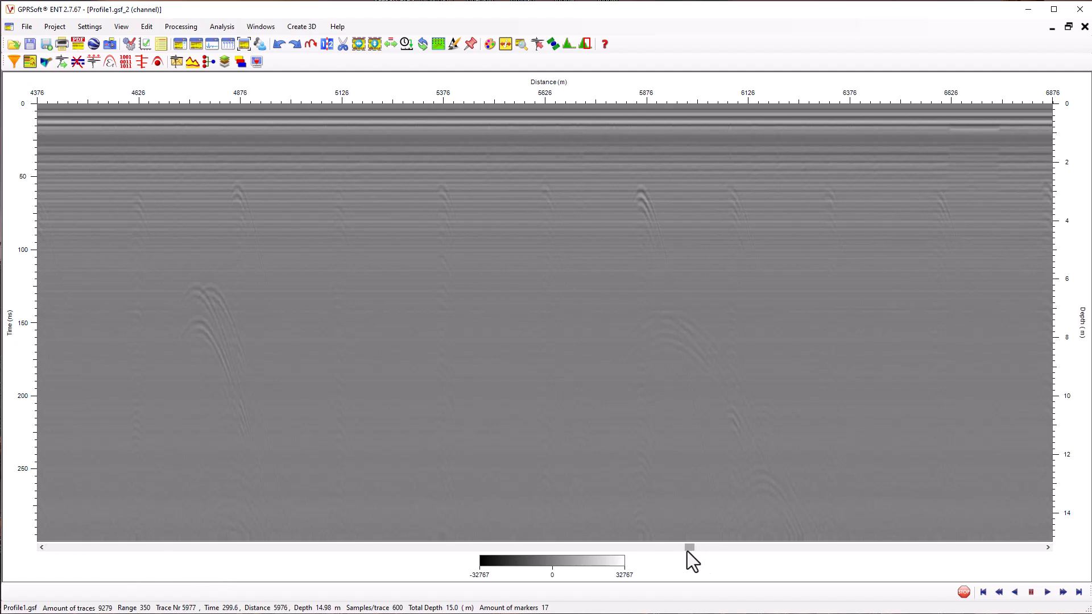
Crop the Profile1.gsf_2 channel vertically around the strong reflection zone, keeping traces 7233 to 7563
{"action": "left_click_drag", "start_coordinate": [695, 546], "coordinate": [960, 540]}
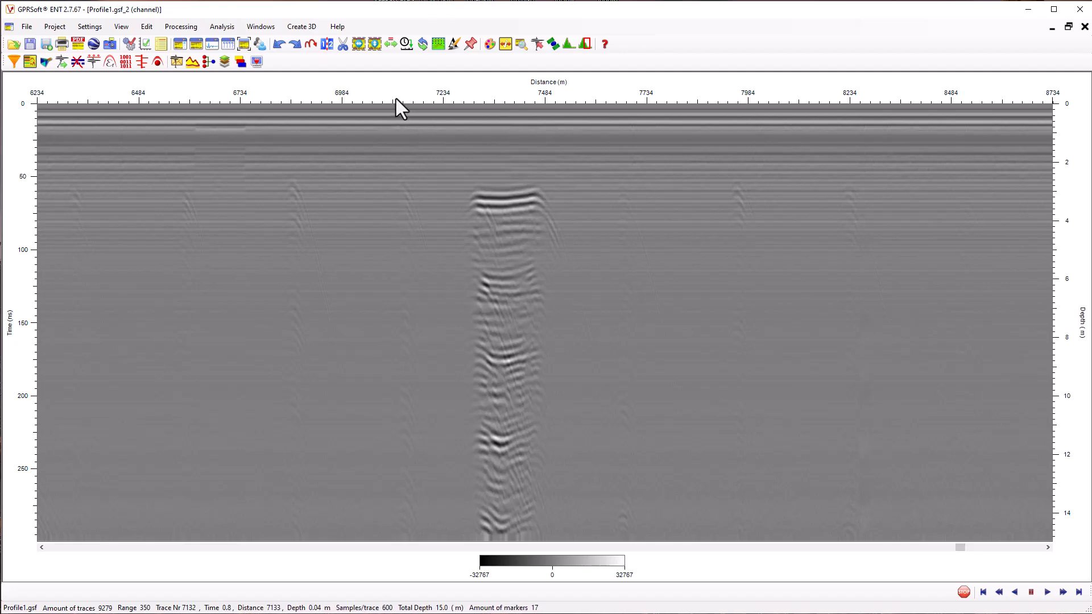
{"action": "left_click", "coordinate": [358, 45]}
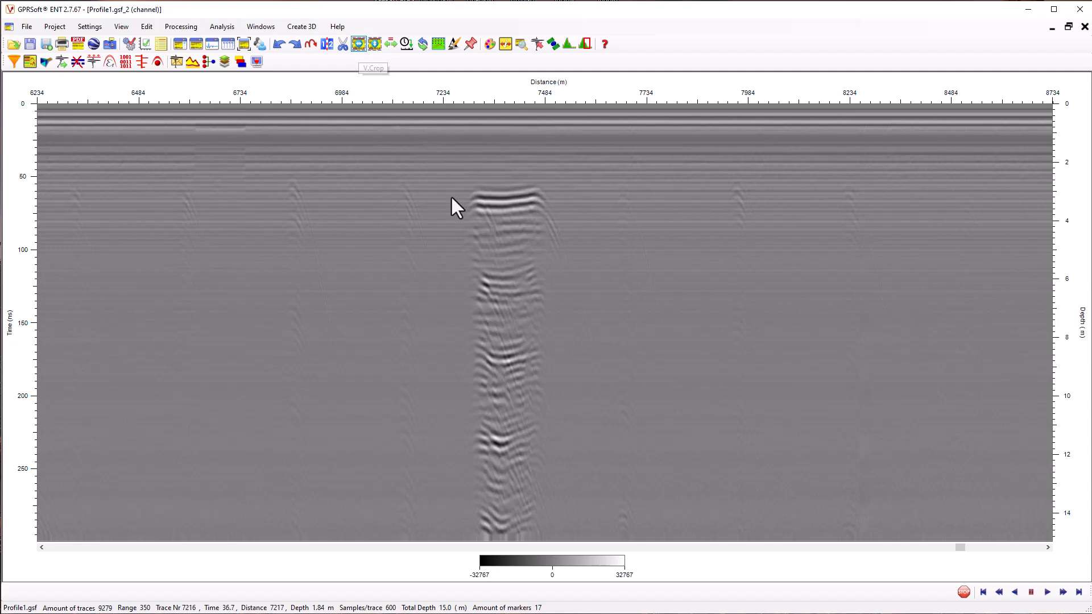
{"action": "left_click", "coordinate": [442, 264]}
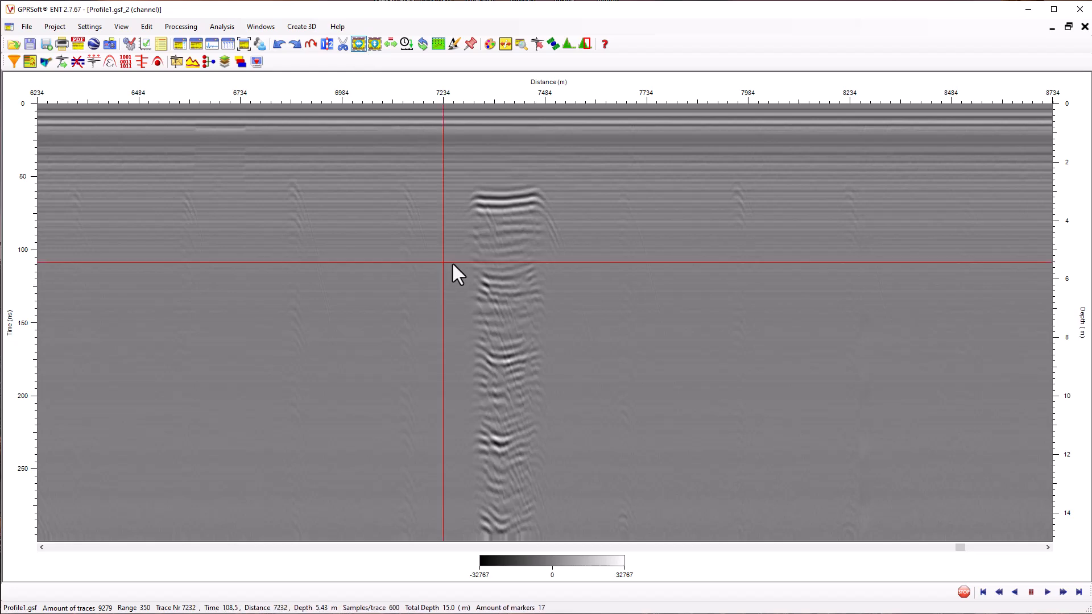
{"action": "left_click", "coordinate": [568, 273]}
{"action": "mouse_move", "coordinate": [575, 273]}
{"action": "left_mouse_down"}
{"action": "mouse_move", "coordinate": [586, 273]}
{"action": "mouse_move", "coordinate": [577, 277]}
{"action": "left_mouse_up"}
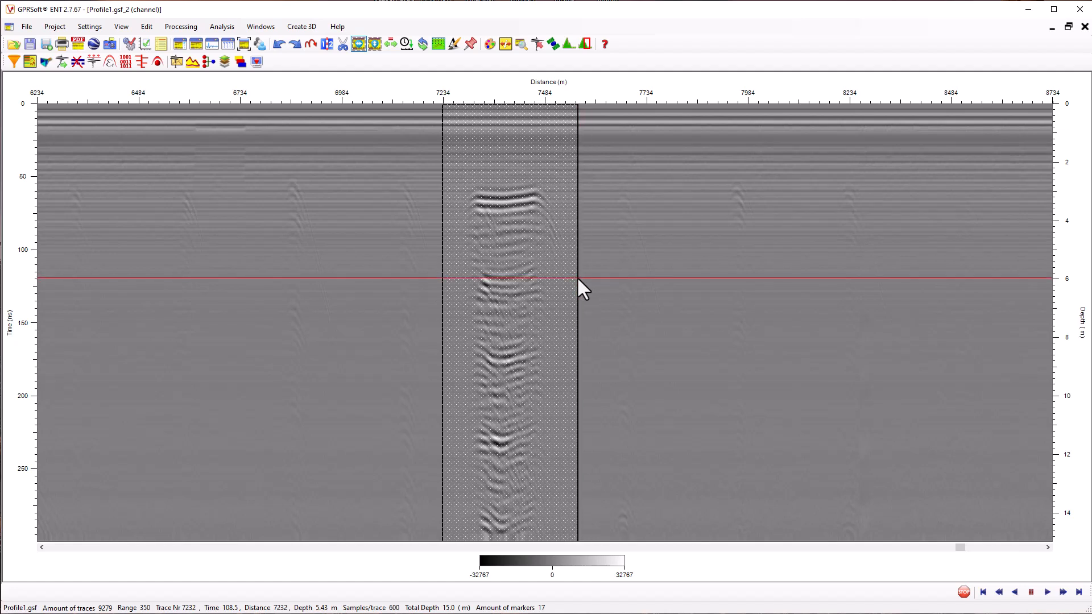
{"action": "left_click", "coordinate": [578, 279]}
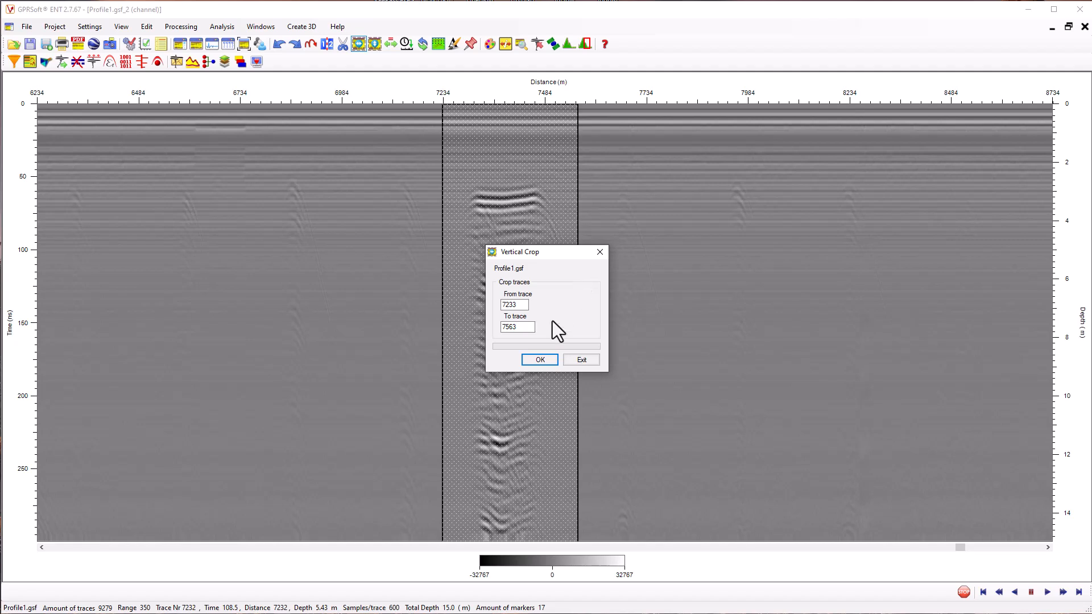
{"action": "left_click", "coordinate": [540, 360]}
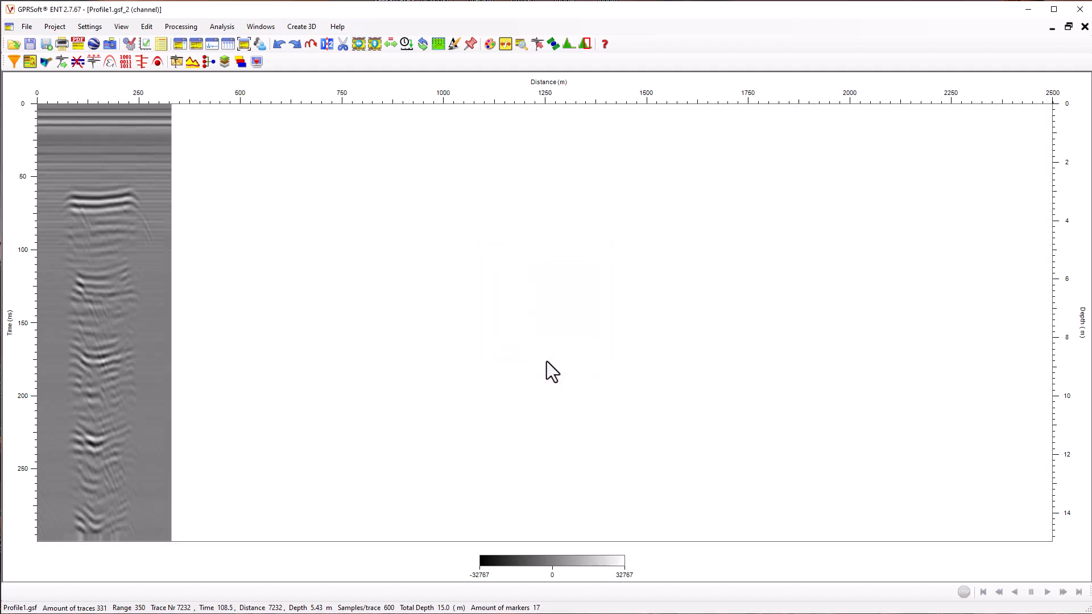
Save the cropped section as a Geoscanners survey file named gekko120_mitt and close it
{"action": "left_click", "coordinate": [25, 28]}
{"action": "left_click", "coordinate": [49, 104]}
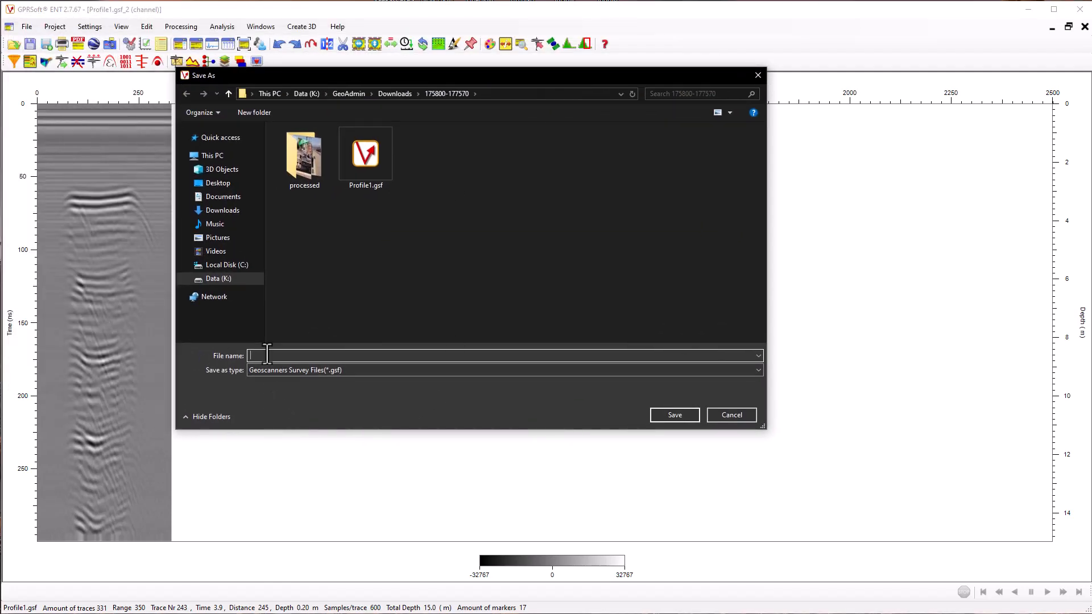
{"action": "type", "text": "gekko120_mitt"}
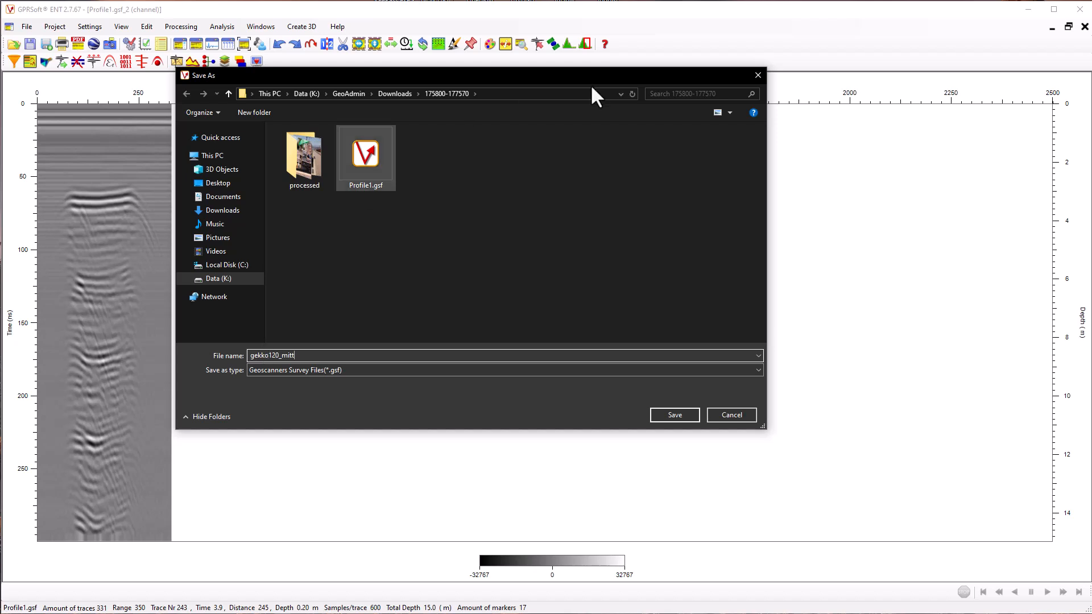
{"action": "left_click", "coordinate": [674, 414]}
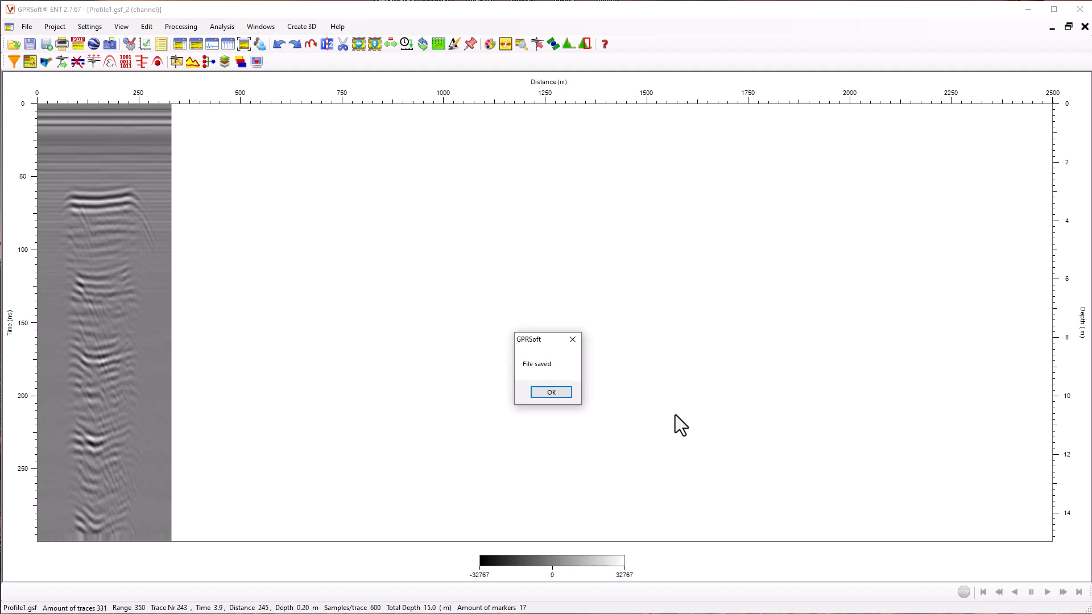
{"action": "left_click", "coordinate": [551, 393]}
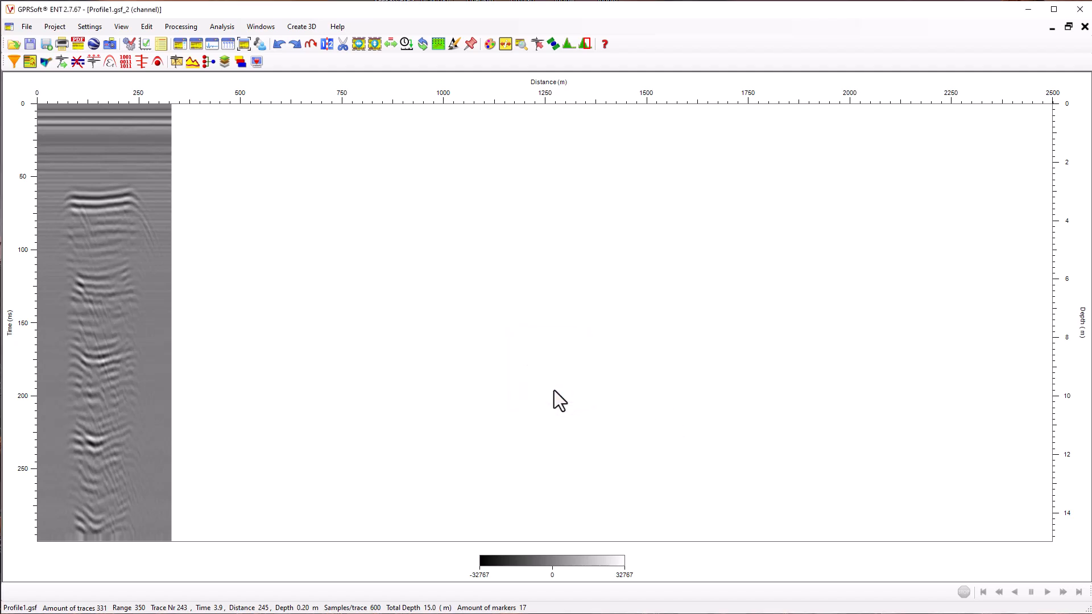
{"action": "left_click", "coordinate": [1084, 26]}
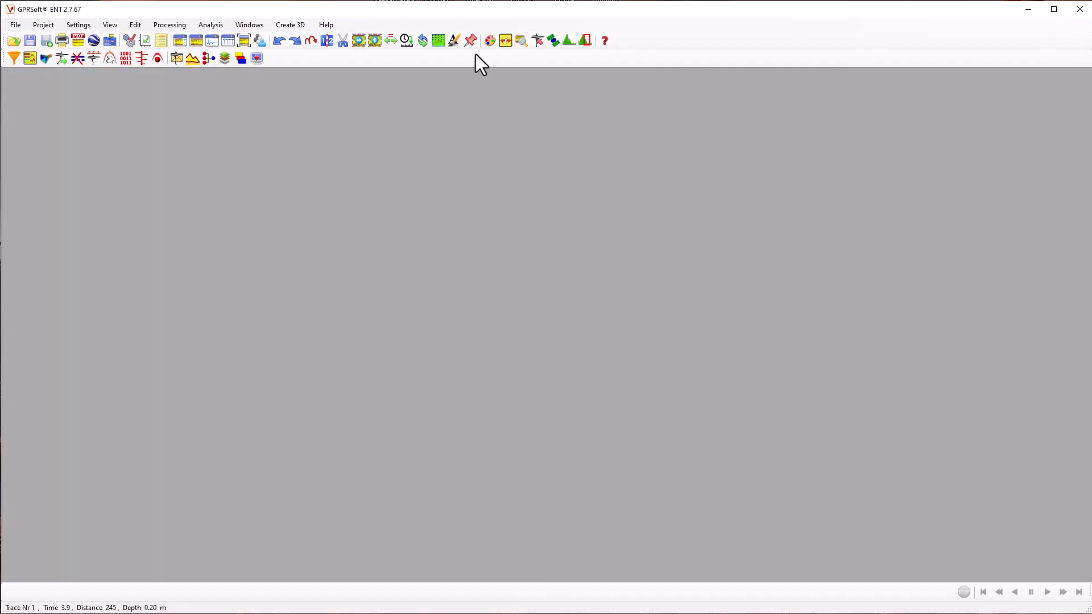
Reopen Profile1.gsf, keeping only its Profile1.gsf_2 channel open and maximized
{"action": "left_click", "coordinate": [14, 41]}
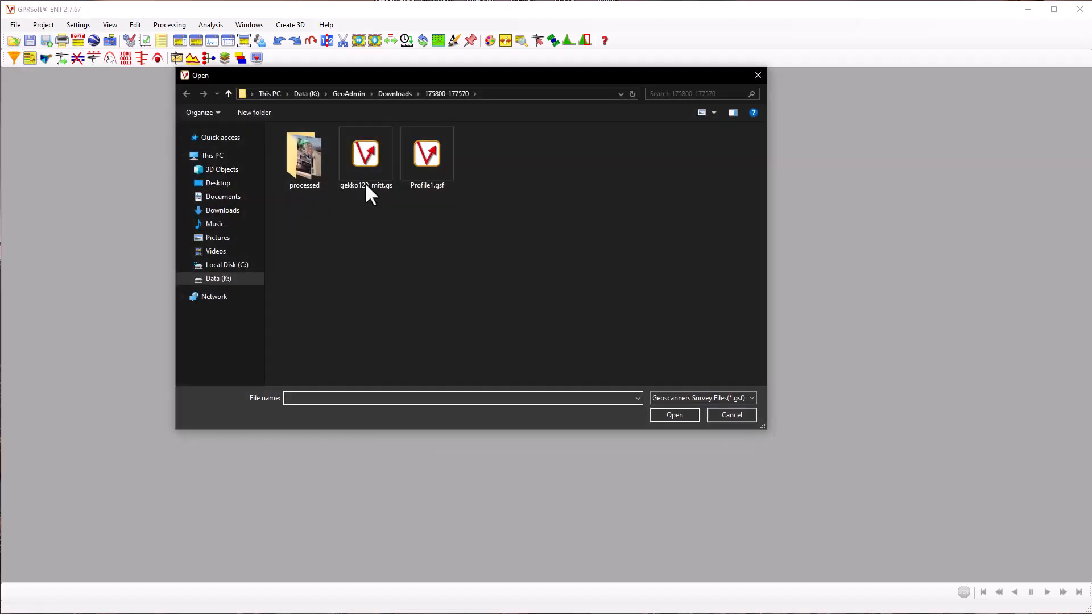
{"action": "left_click", "coordinate": [434, 184]}
{"action": "left_click", "coordinate": [678, 413]}
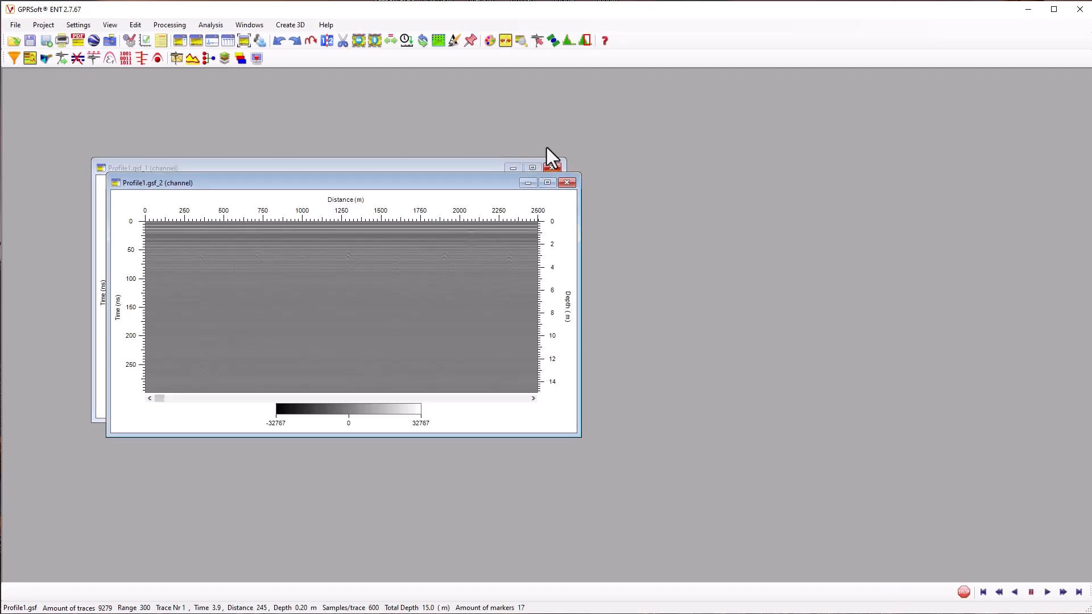
{"action": "left_click", "coordinate": [553, 168]}
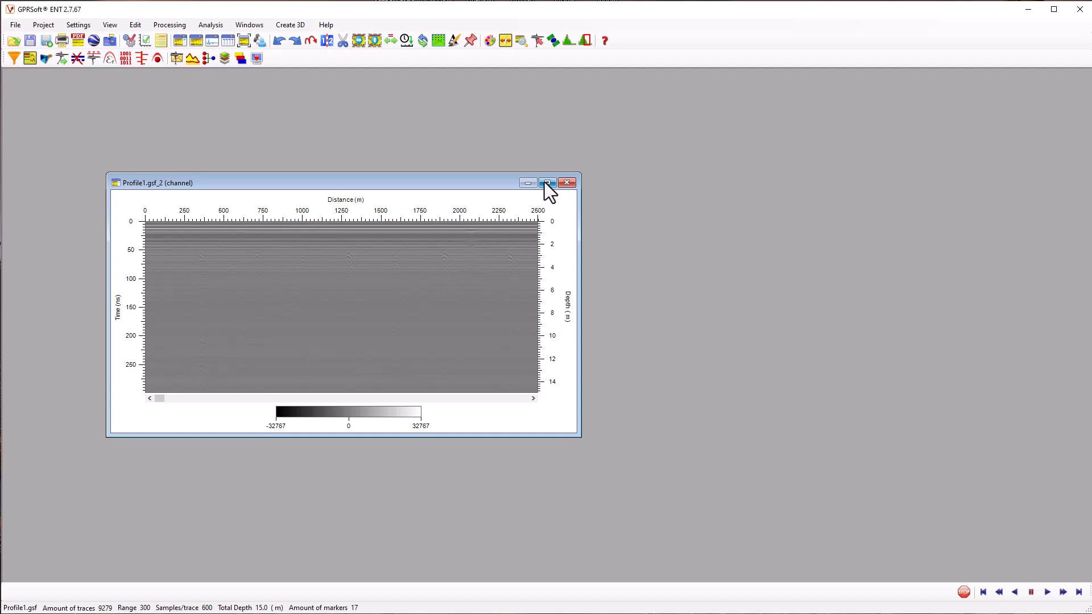
{"action": "left_click", "coordinate": [547, 182]}
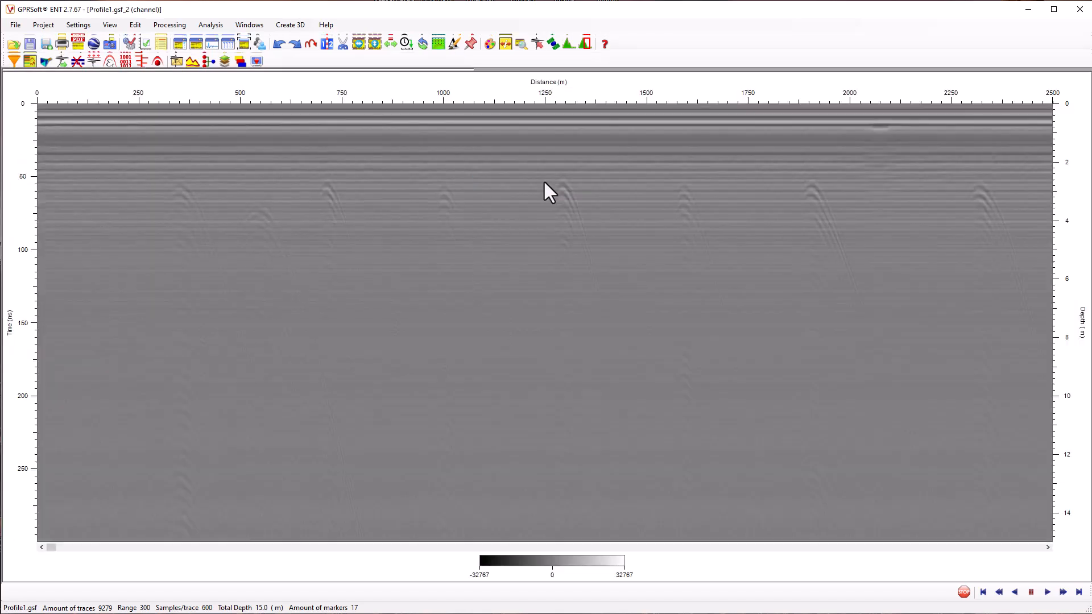
Crop the reopened Profile1.gsf_2 channel vertically from trace 1 to trace 7233
{"action": "left_click", "coordinate": [358, 43]}
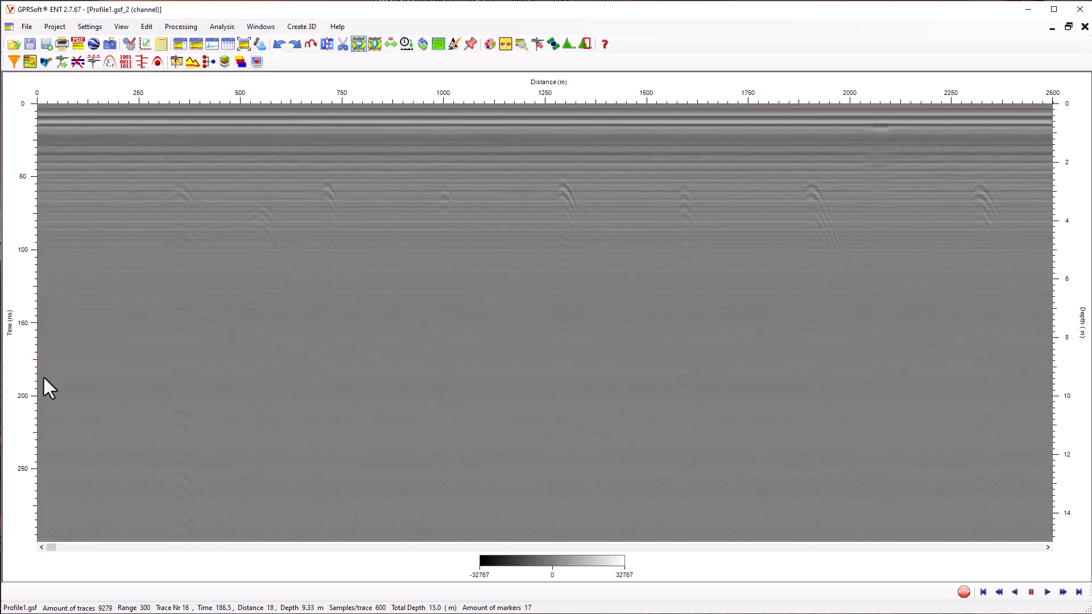
{"action": "left_click_drag", "start_coordinate": [56, 380], "coordinate": [421, 387]}
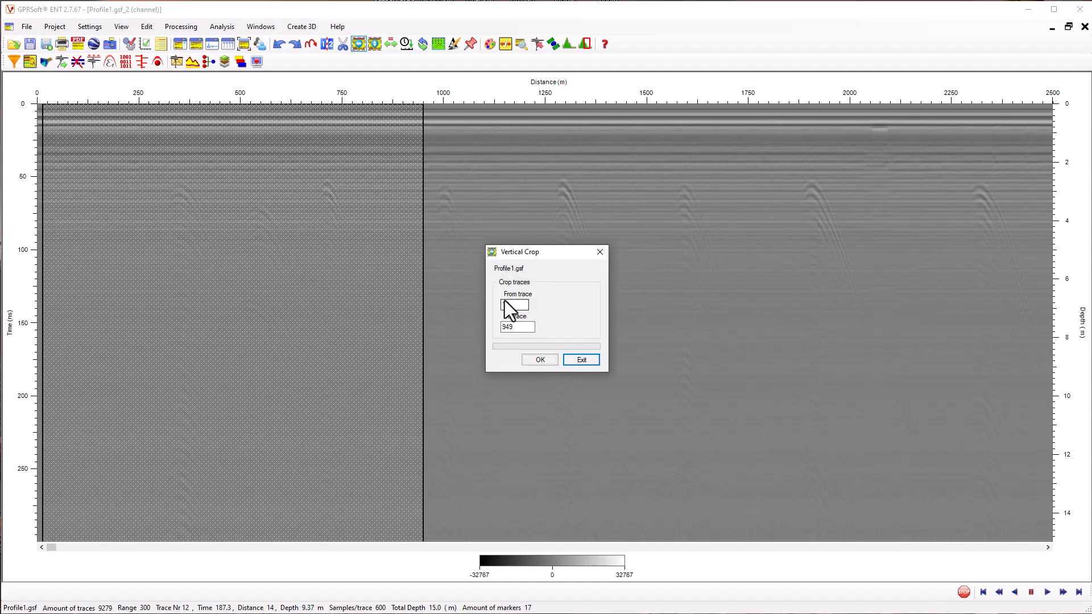
{"action": "left_click_drag", "start_coordinate": [513, 305], "coordinate": [492, 305]}
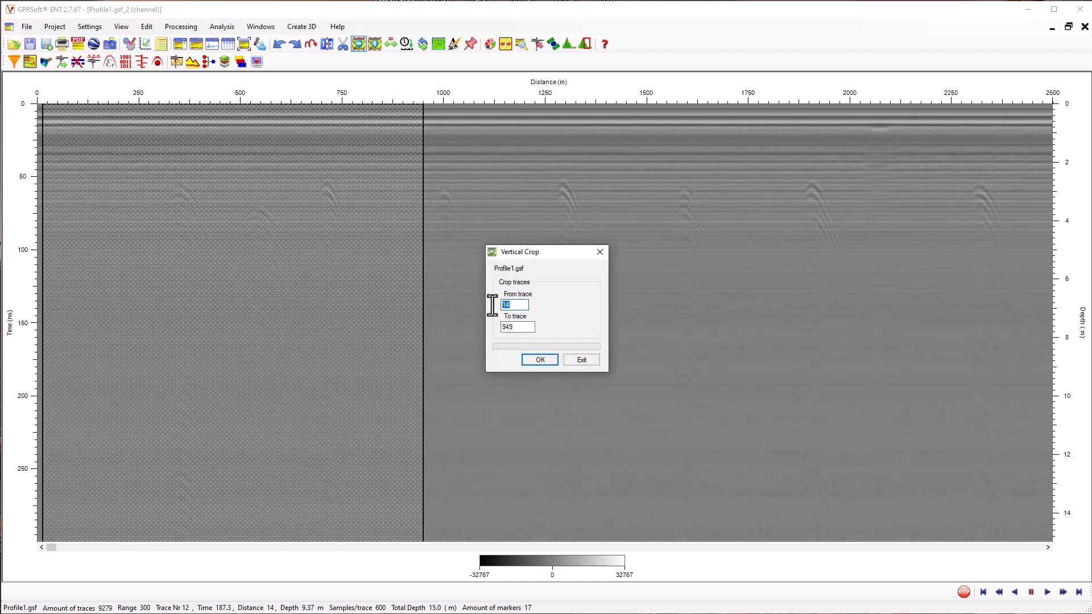
{"action": "type", "text": "1"}
{"action": "key", "text": "Tab"}
{"action": "type", "text": "7233"}
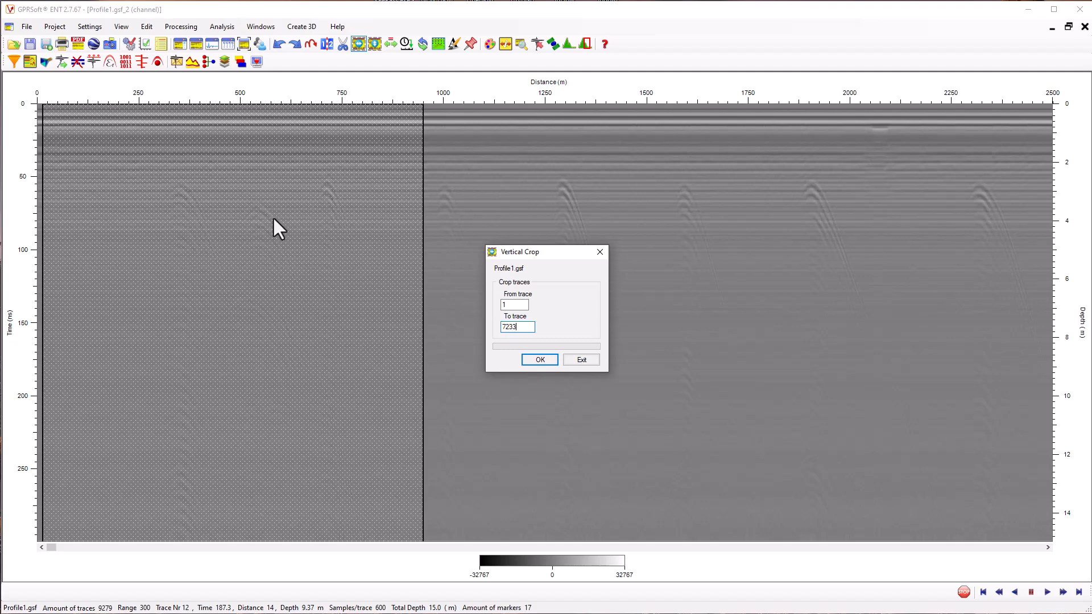
{"action": "left_click", "coordinate": [540, 360]}
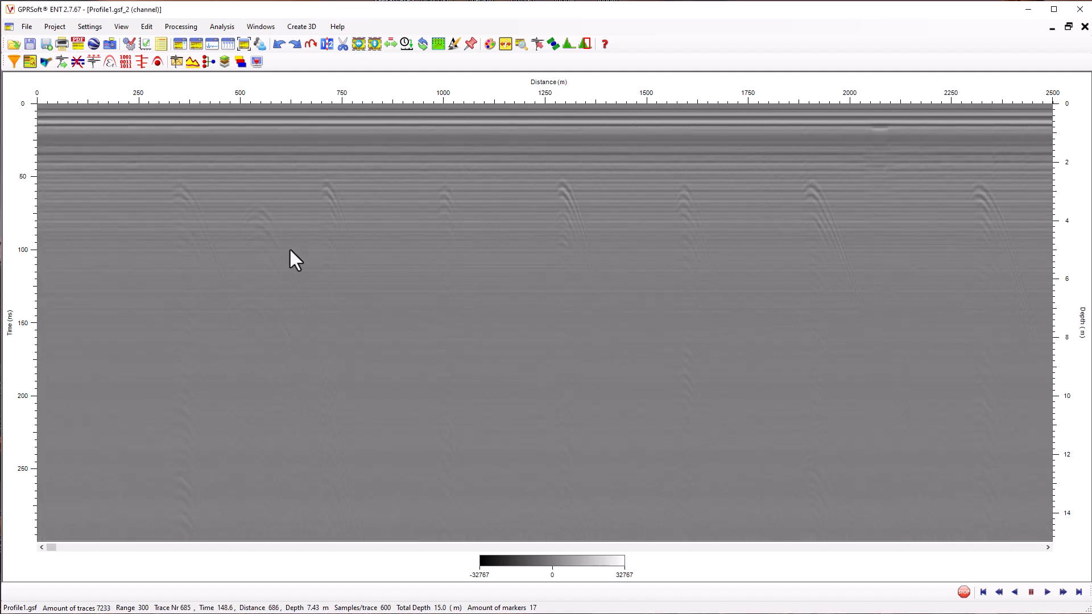
Save the cropped first section as a Geoscanners survey file named gekko120_start and close it
{"action": "left_click", "coordinate": [27, 26]}
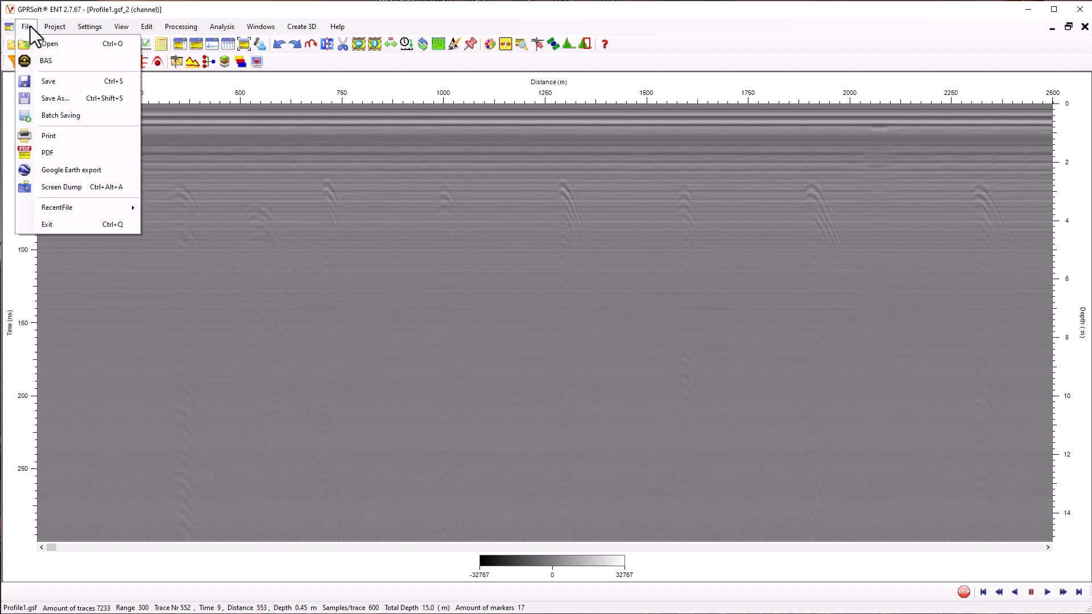
{"action": "left_click", "coordinate": [45, 99]}
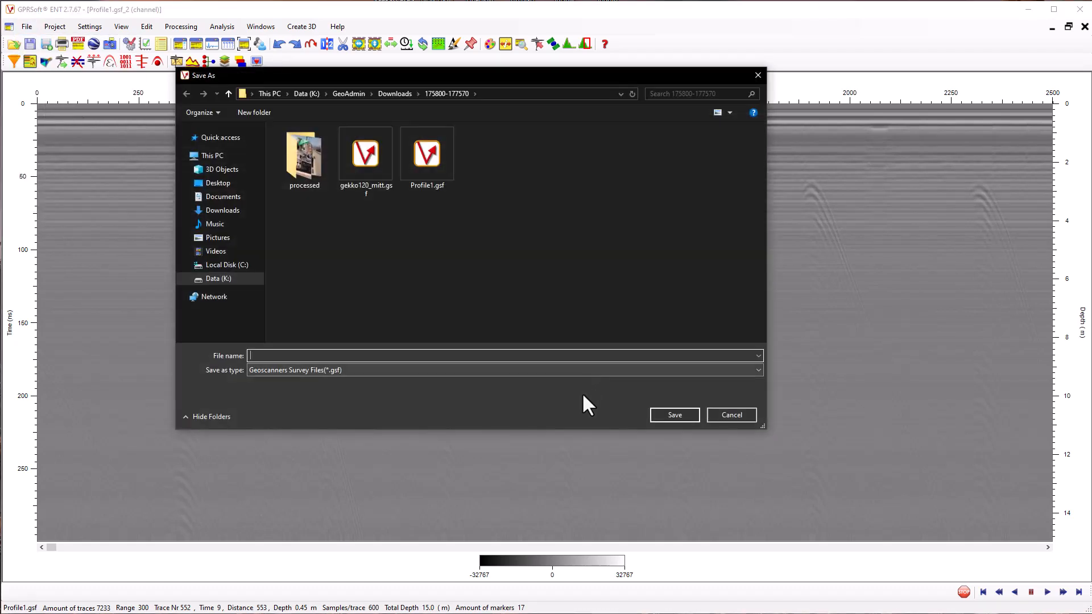
{"action": "type", "text": "gekko120"}
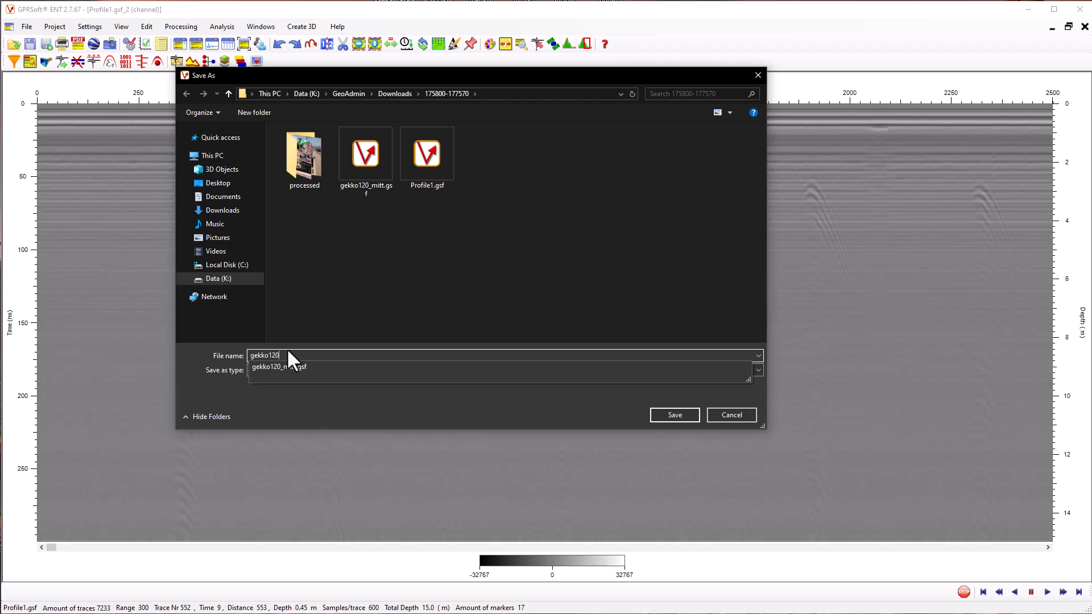
{"action": "type", "text": "_start"}
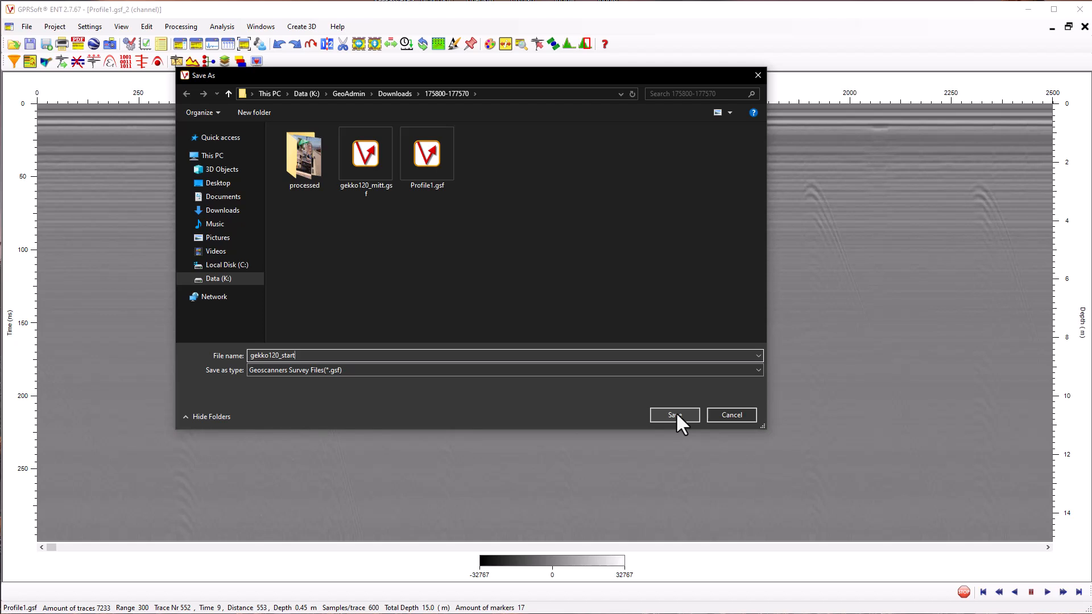
{"action": "left_click", "coordinate": [676, 415]}
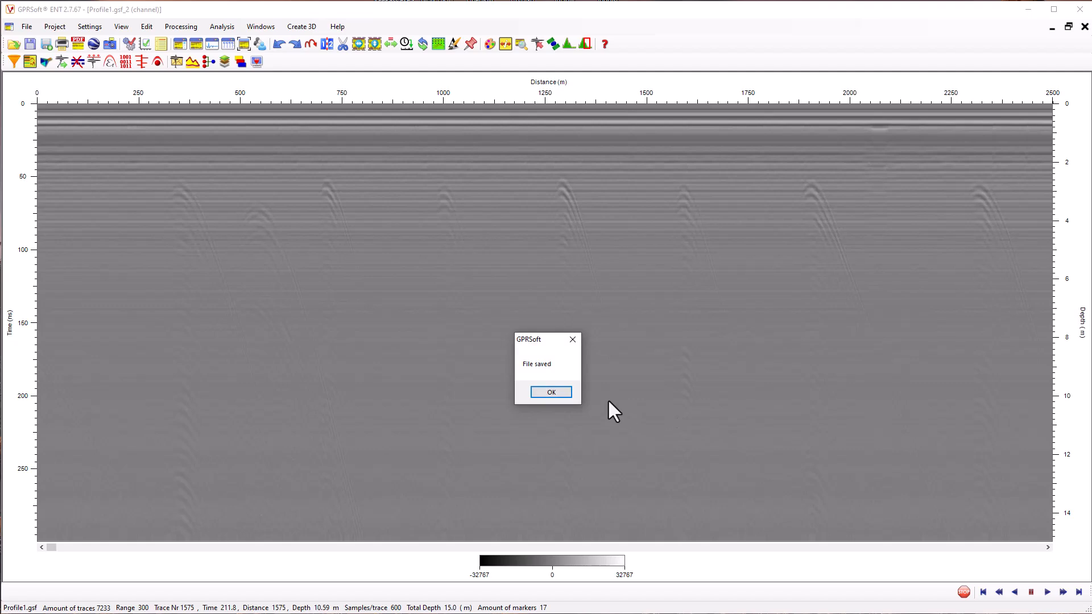
{"action": "left_click", "coordinate": [551, 392]}
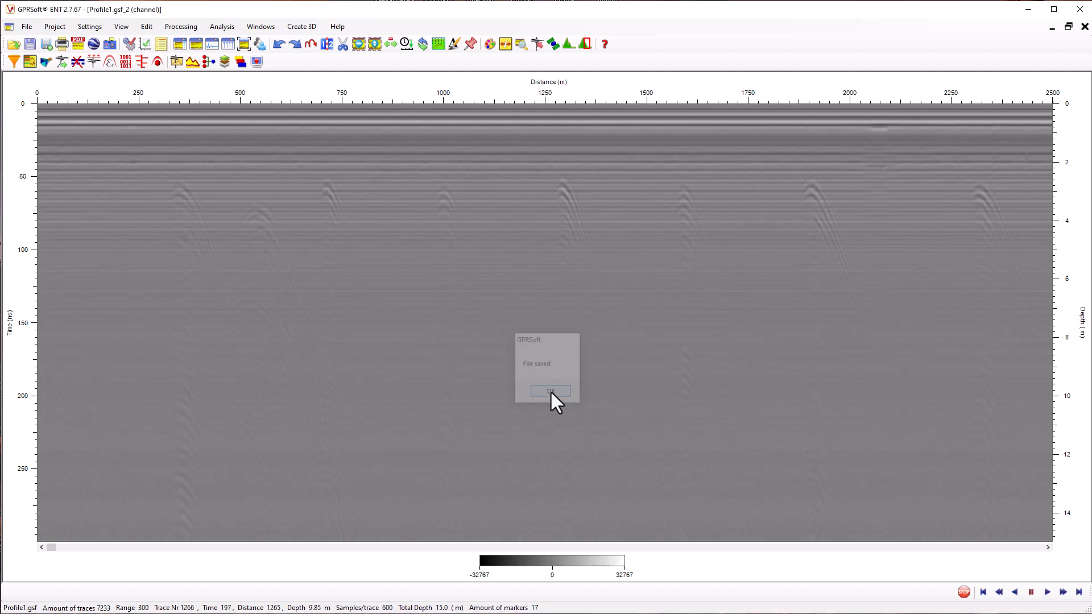
{"action": "left_click", "coordinate": [1085, 26]}
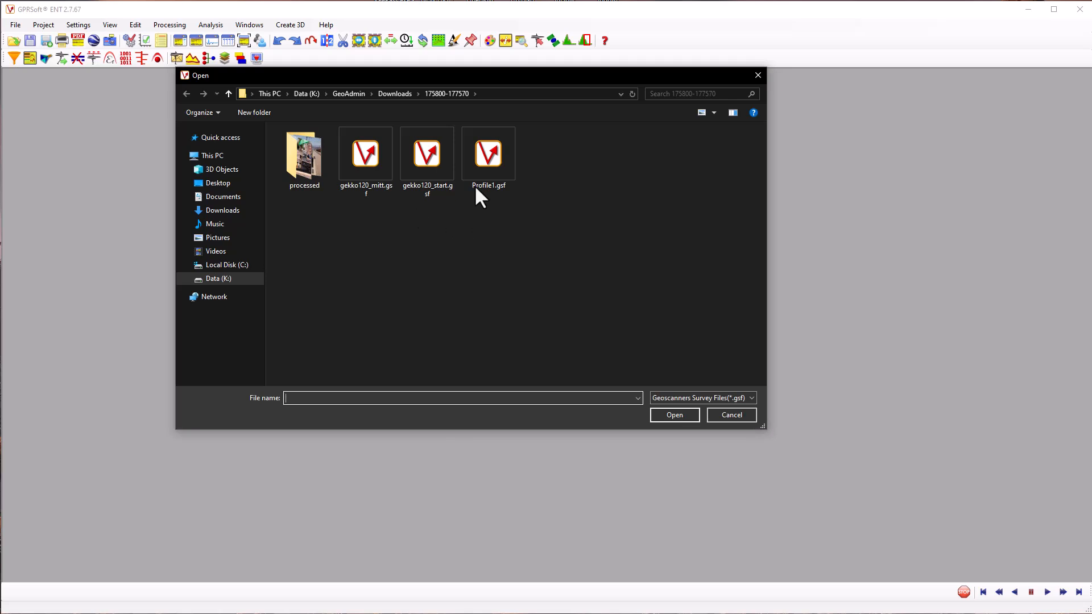
Open Profile1.gsf again, close its first channel and maximize the Profile1.gsf_2 channel
{"action": "left_click", "coordinate": [488, 178]}
{"action": "left_click", "coordinate": [676, 414]}
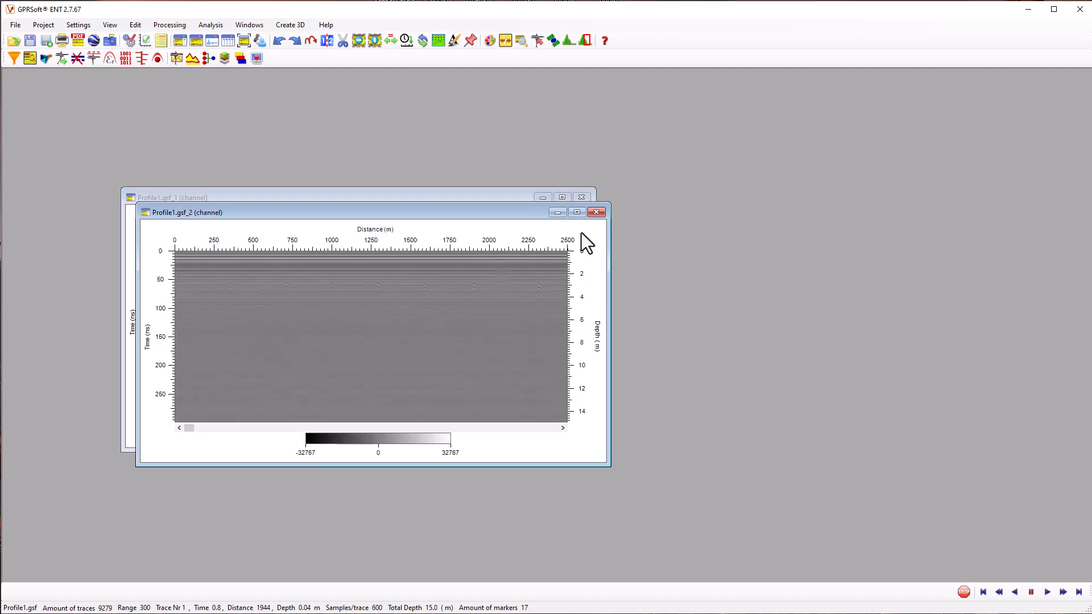
{"action": "left_click", "coordinate": [582, 196]}
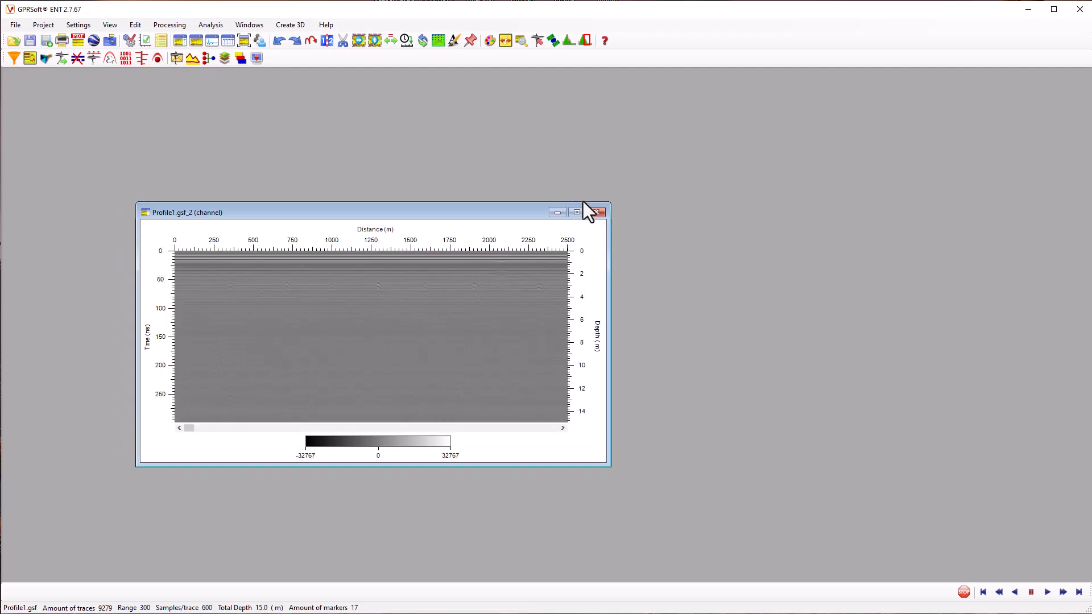
{"action": "left_click", "coordinate": [578, 212]}
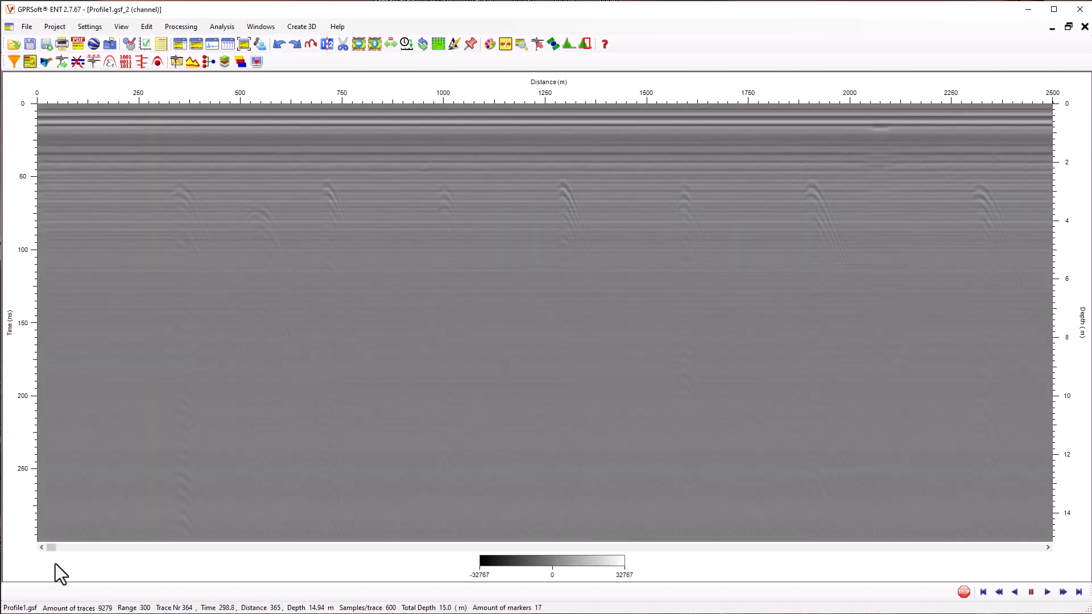
Crop the Profile1.gsf_2 channel vertically, keeping only the traces after the strong reflection zone through the end of the profile
{"action": "left_click_drag", "start_coordinate": [322, 512], "coordinate": [942, 525]}
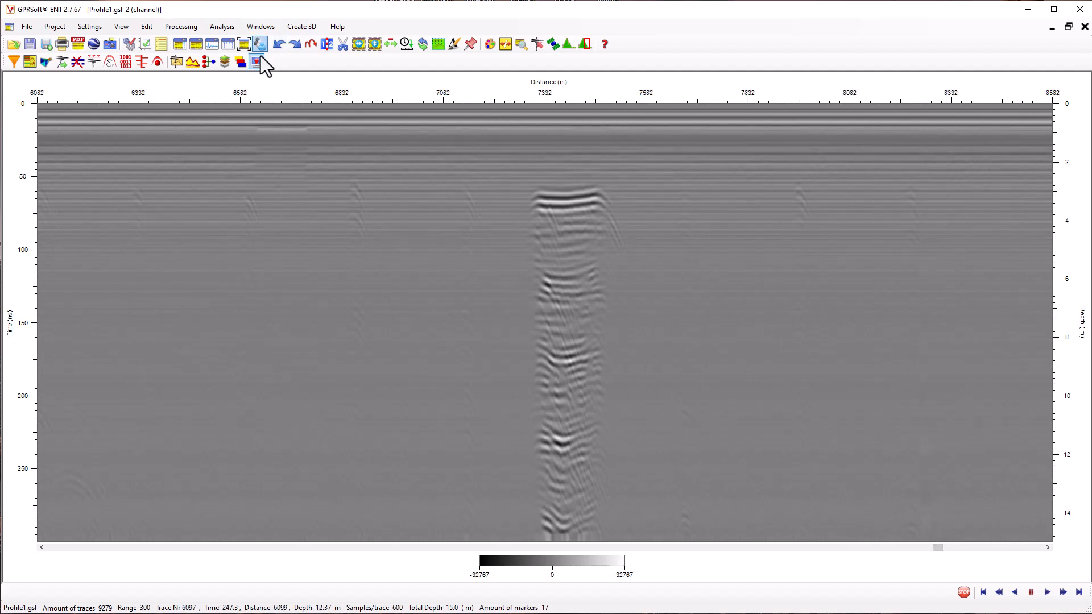
{"action": "left_click", "coordinate": [358, 42]}
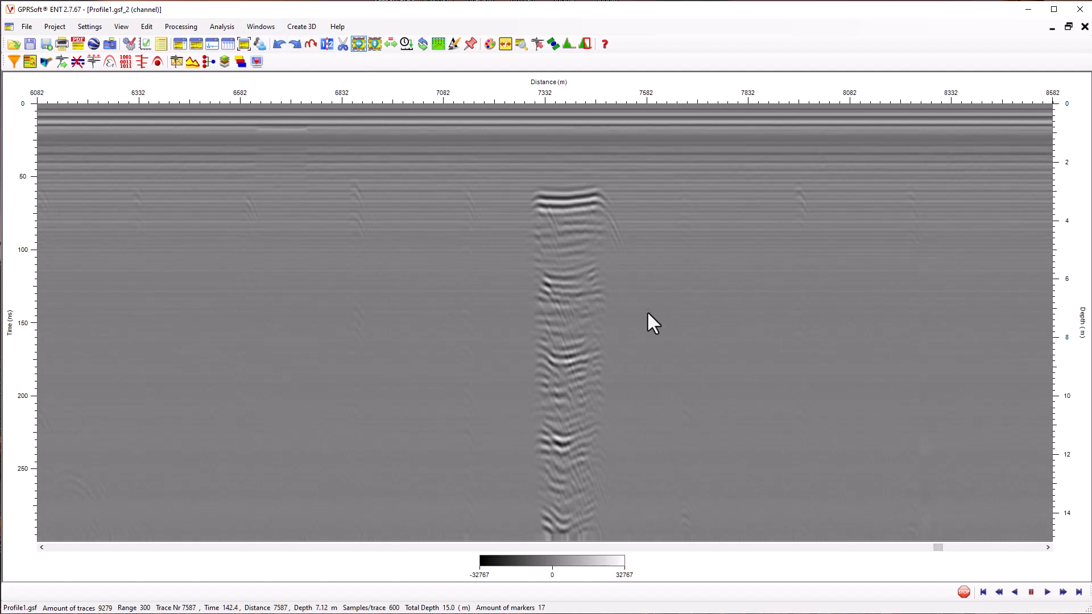
{"action": "mouse_move", "coordinate": [645, 309]}
{"action": "left_mouse_down"}
{"action": "mouse_move", "coordinate": [1012, 341]}
{"action": "mouse_move", "coordinate": [1088, 359]}
{"action": "mouse_move", "coordinate": [1063, 385]}
{"action": "left_mouse_up"}
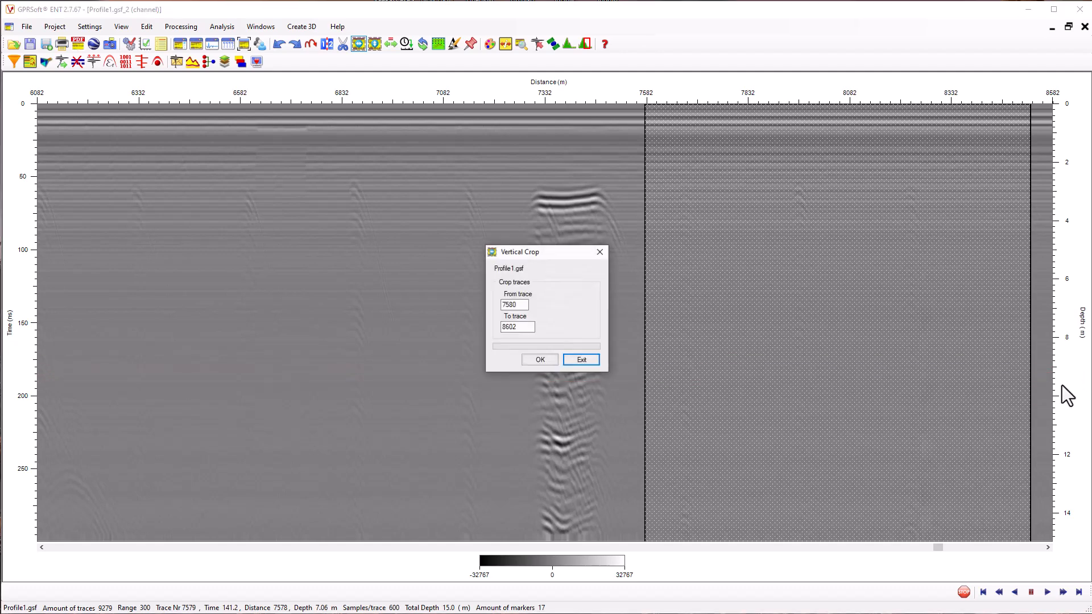
{"action": "double_click", "coordinate": [512, 304]}
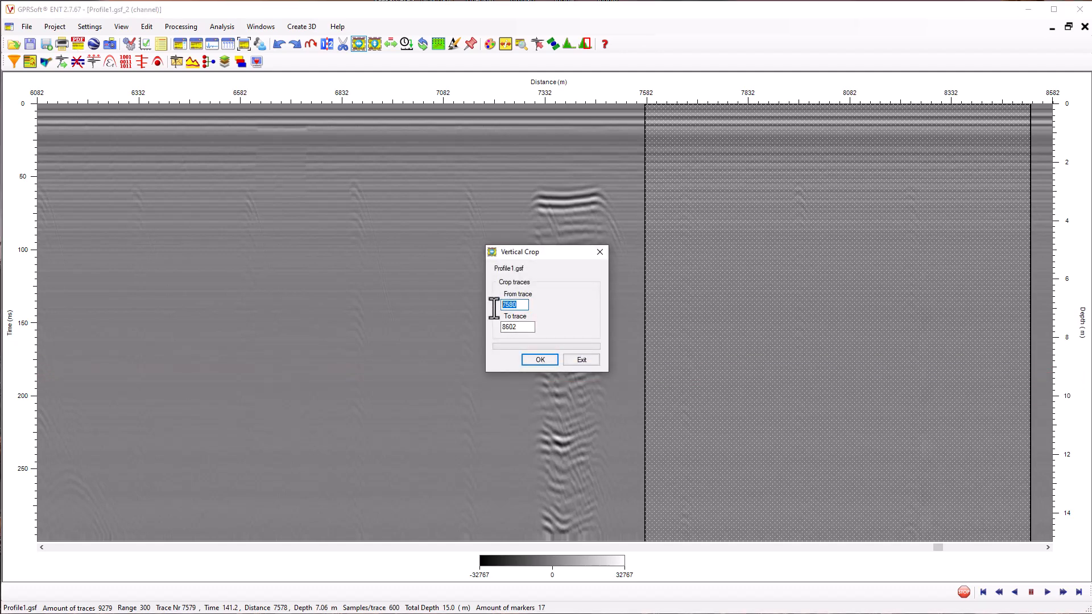
{"action": "type", "text": "75"}
{"action": "key", "text": "Tab"}
{"action": "type", "text": "927"}
{"action": "left_click", "coordinate": [541, 361]}
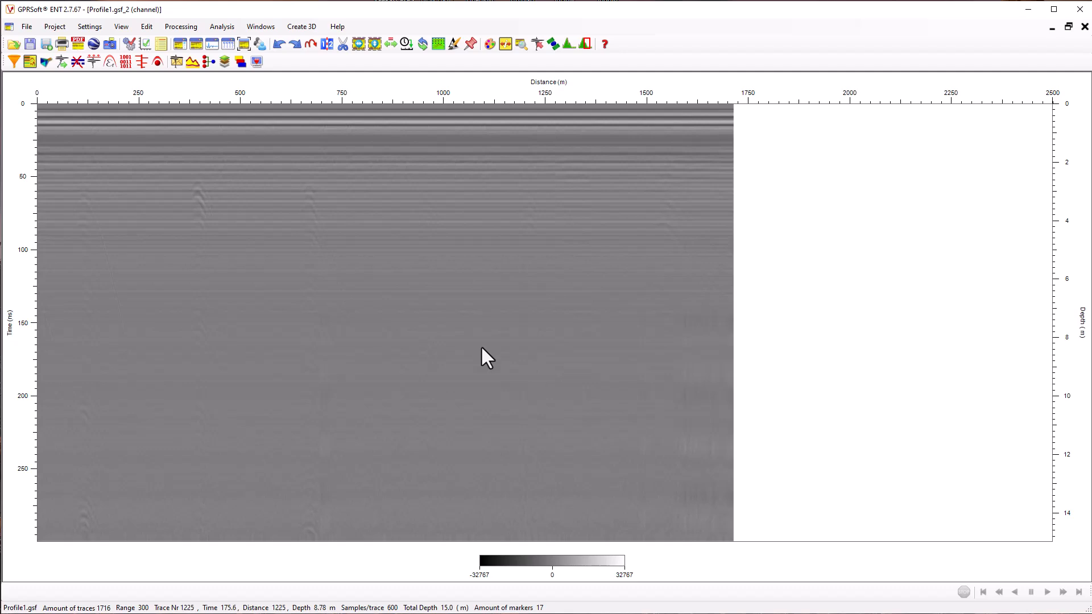
Save the cropped last section as a Geoscanners survey file named gekko120_end and close it
{"action": "left_click", "coordinate": [23, 27]}
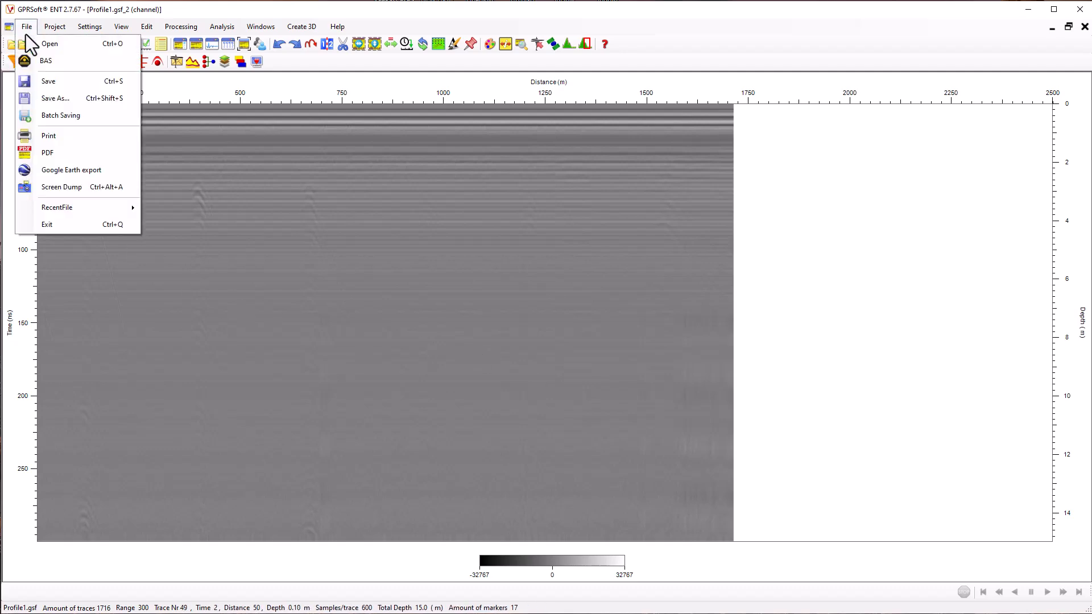
{"action": "left_click", "coordinate": [60, 102]}
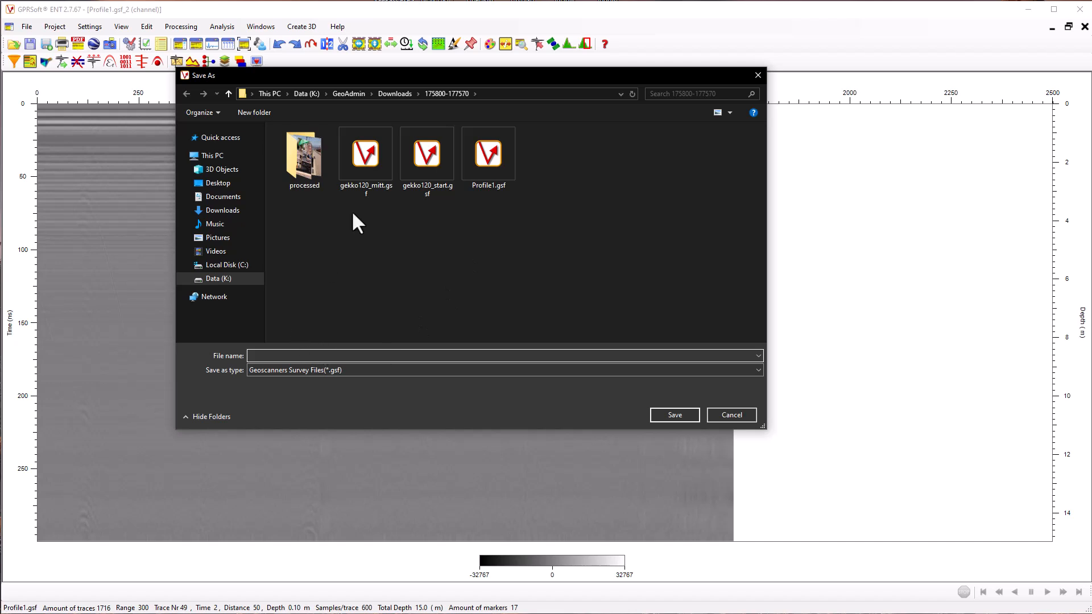
{"action": "type", "text": "g"}
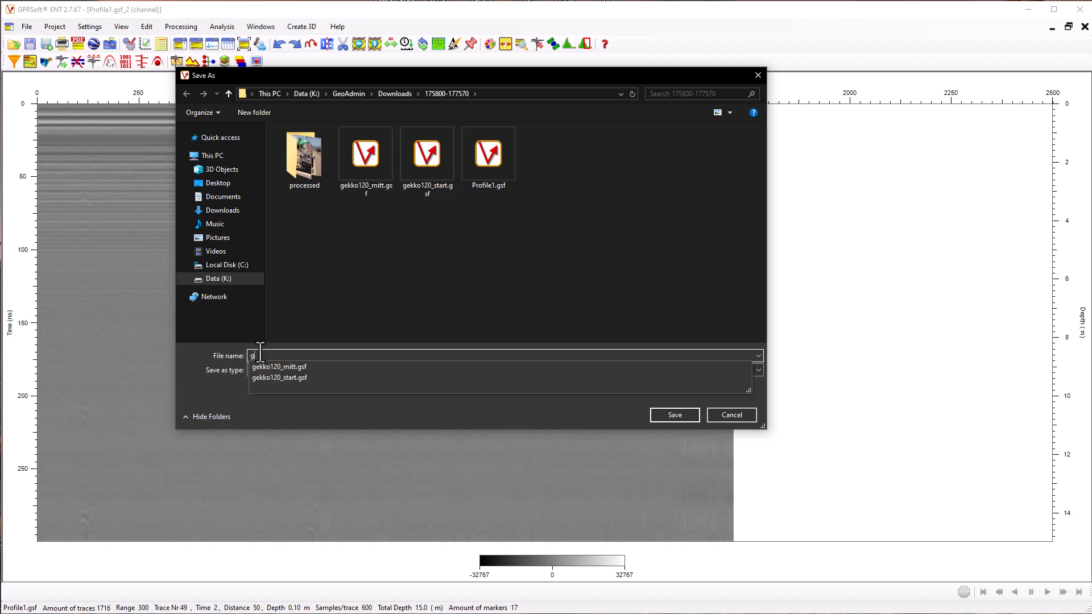
{"action": "type", "text": "ekko120_end"}
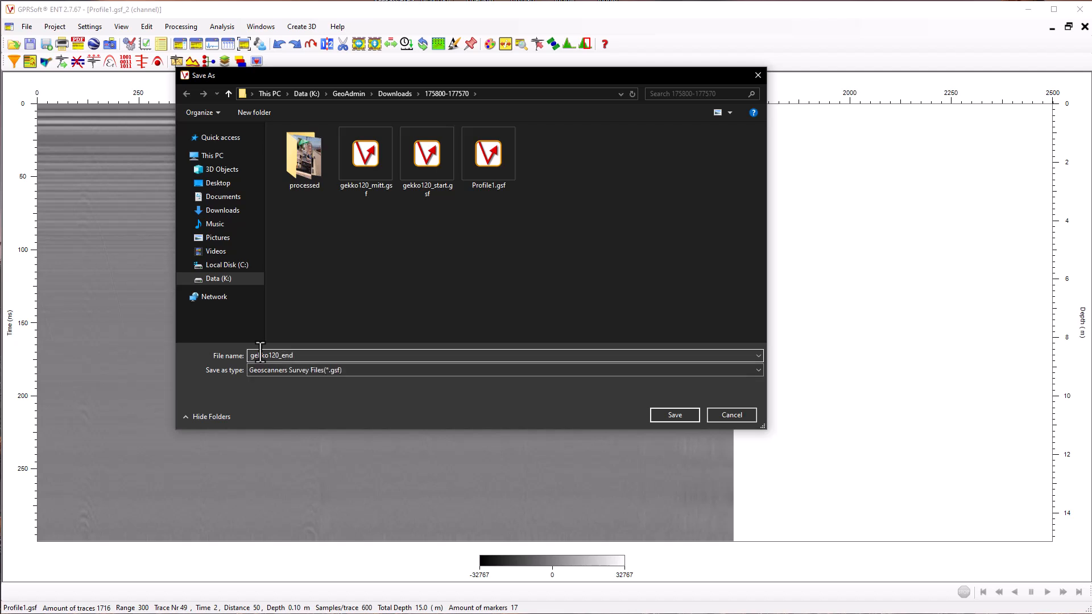
{"action": "key", "text": "BackSpace"}
{"action": "key", "text": "BackSpace"}
{"action": "key", "text": "BackSpace"}
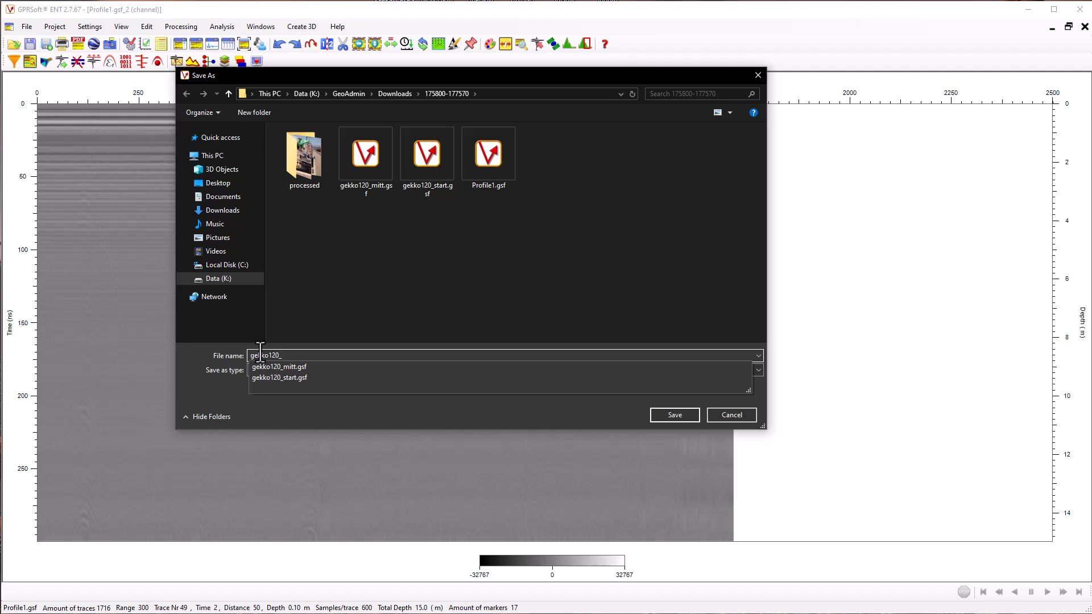
{"action": "type", "text": "end"}
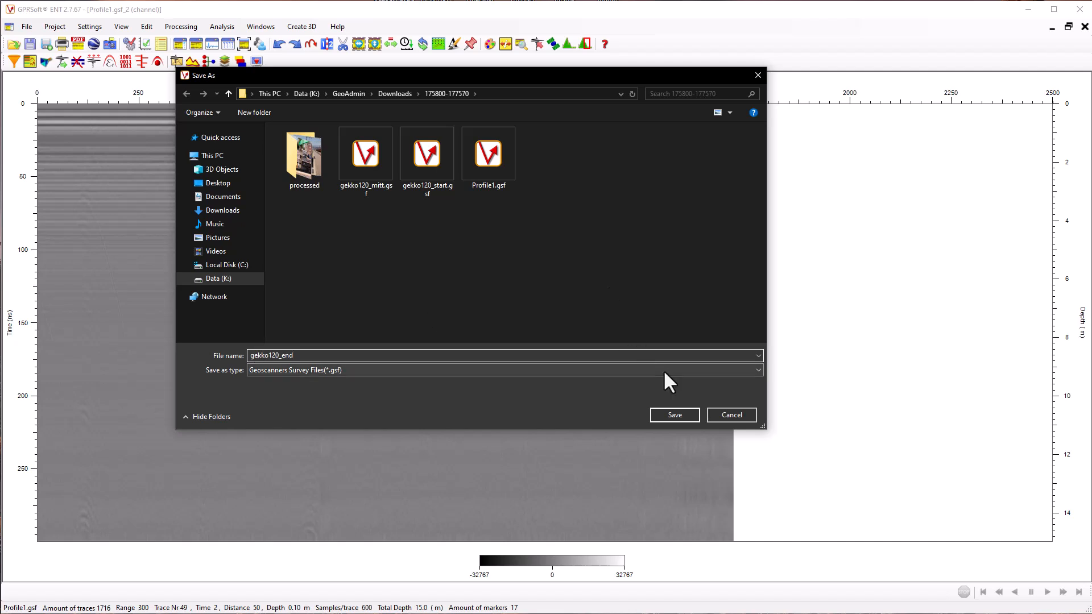
{"action": "left_click", "coordinate": [674, 415]}
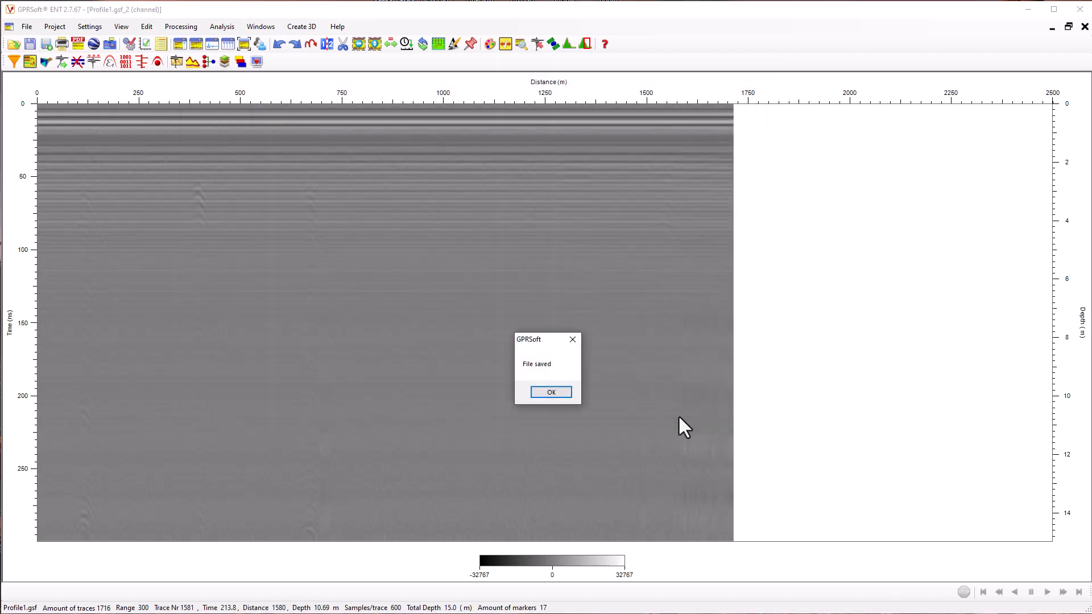
{"action": "left_click", "coordinate": [570, 393]}
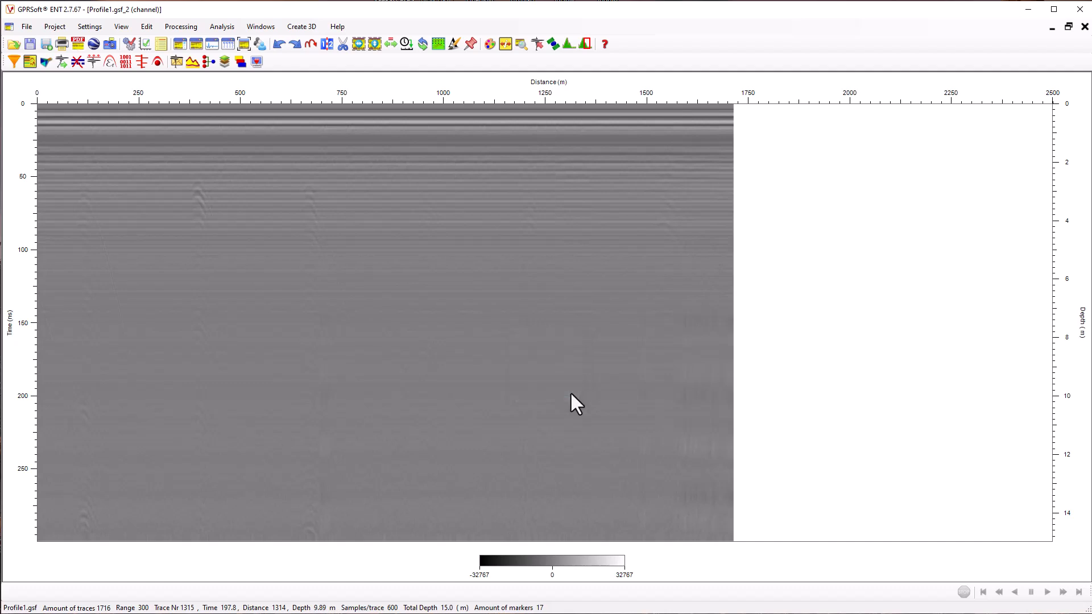
{"action": "left_click", "coordinate": [1084, 27]}
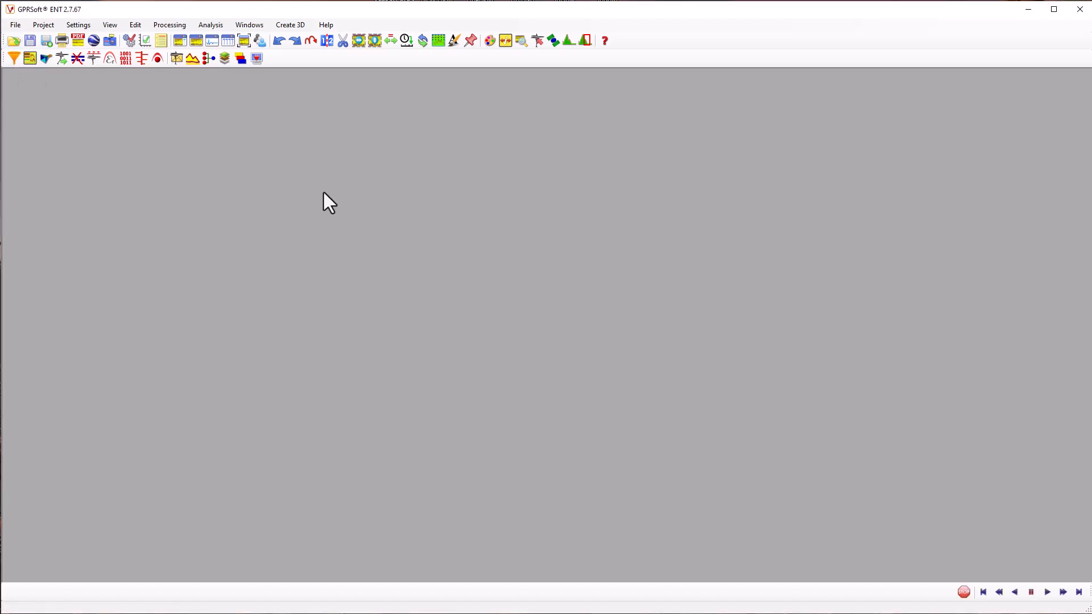
Open the saved section gekko120_start.gsf and maximize its window
{"action": "left_click", "coordinate": [13, 41]}
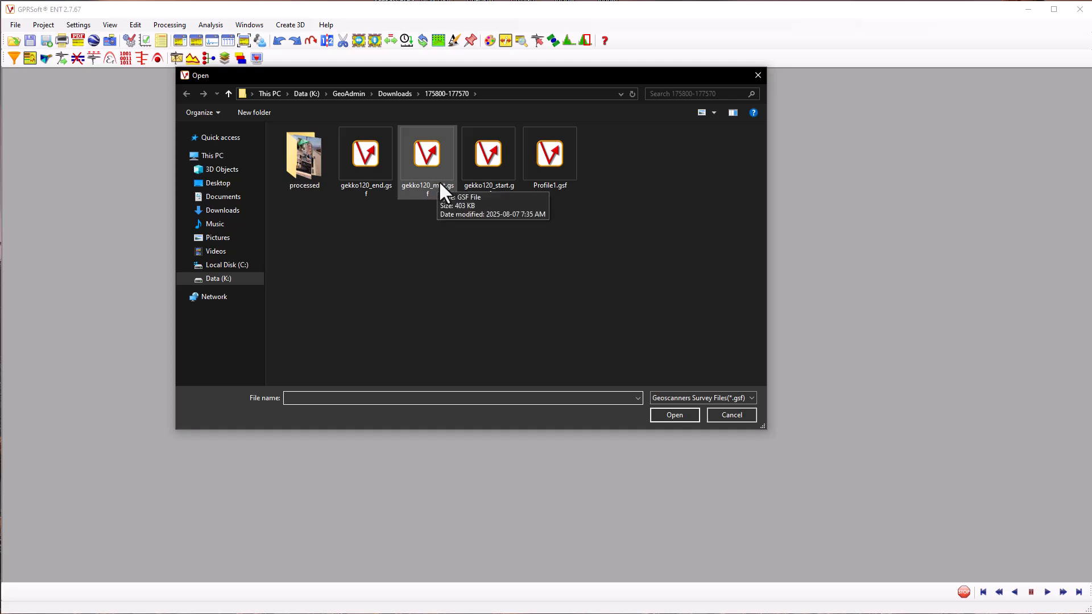
{"action": "left_click", "coordinate": [496, 179]}
{"action": "left_click", "coordinate": [678, 420]}
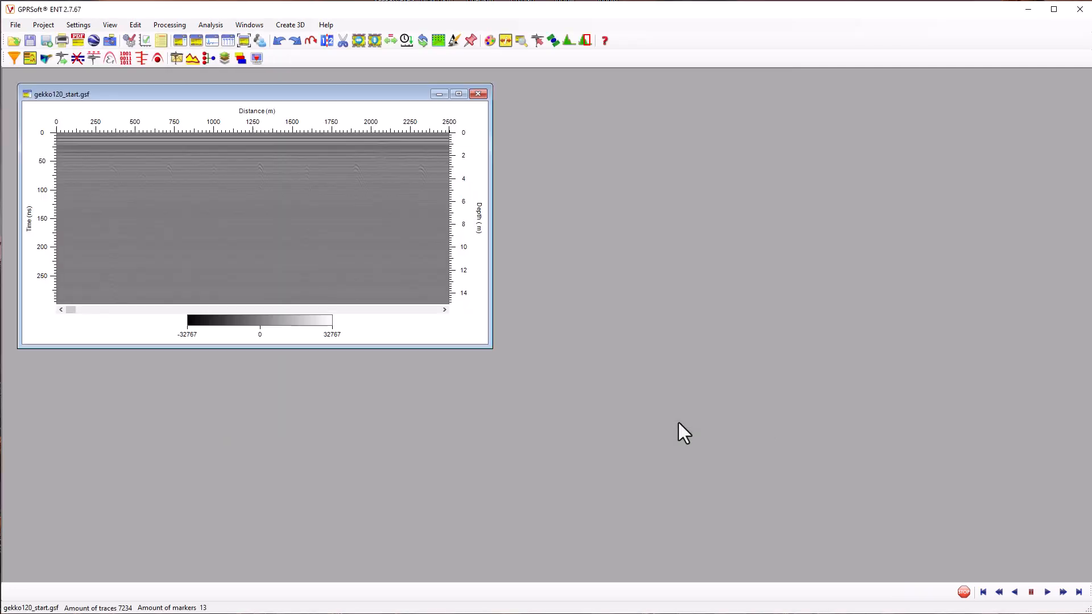
{"action": "left_click", "coordinate": [458, 94]}
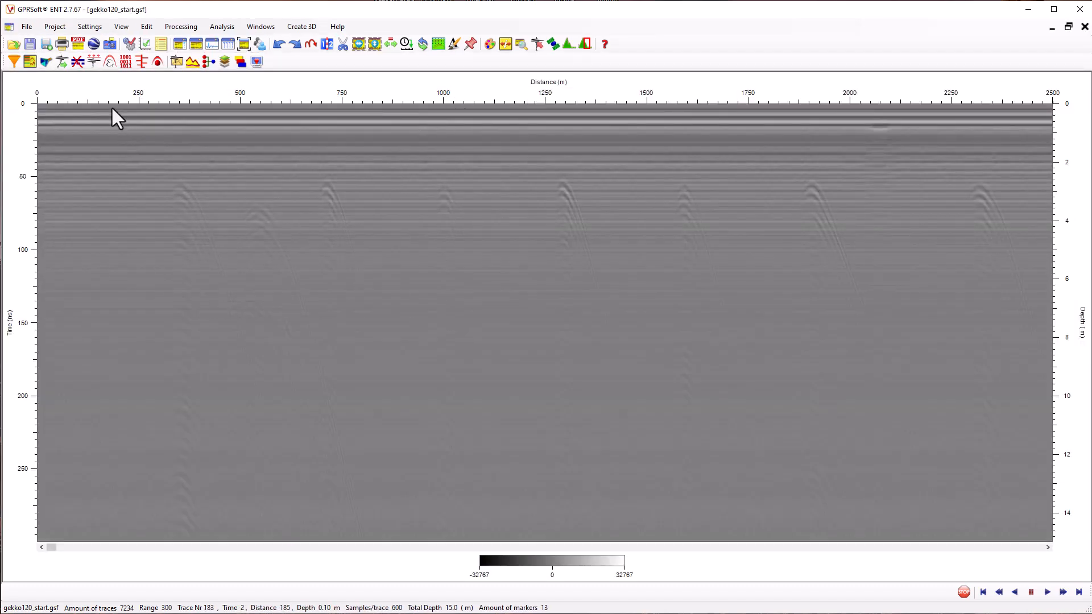
Apply background removal to gekko120_start.gsf with a background index of 750 over the full time range
{"action": "left_click", "coordinate": [29, 61]}
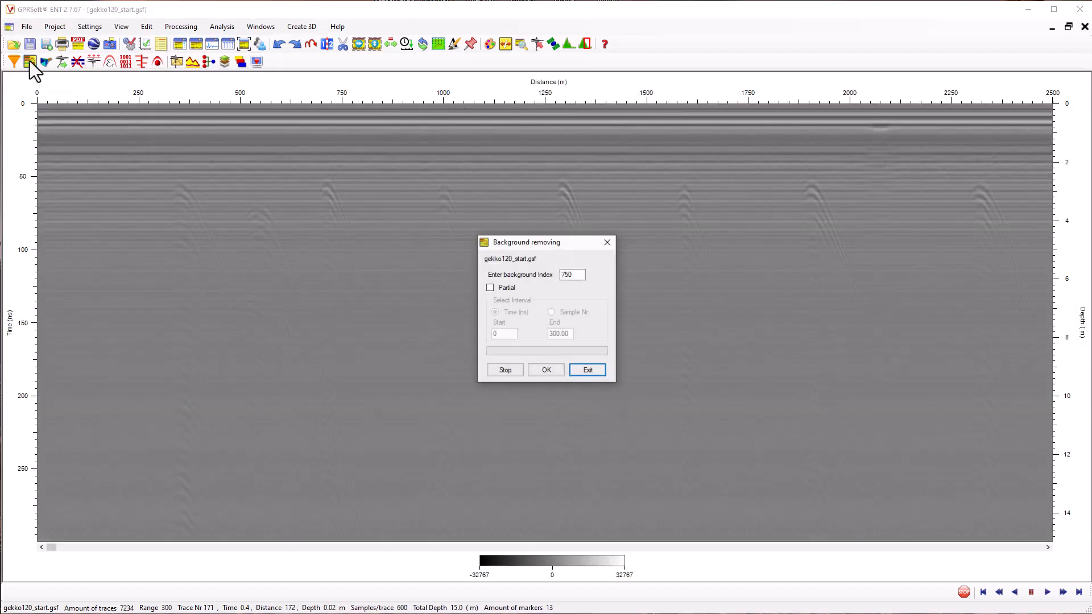
{"action": "double_click", "coordinate": [573, 275]}
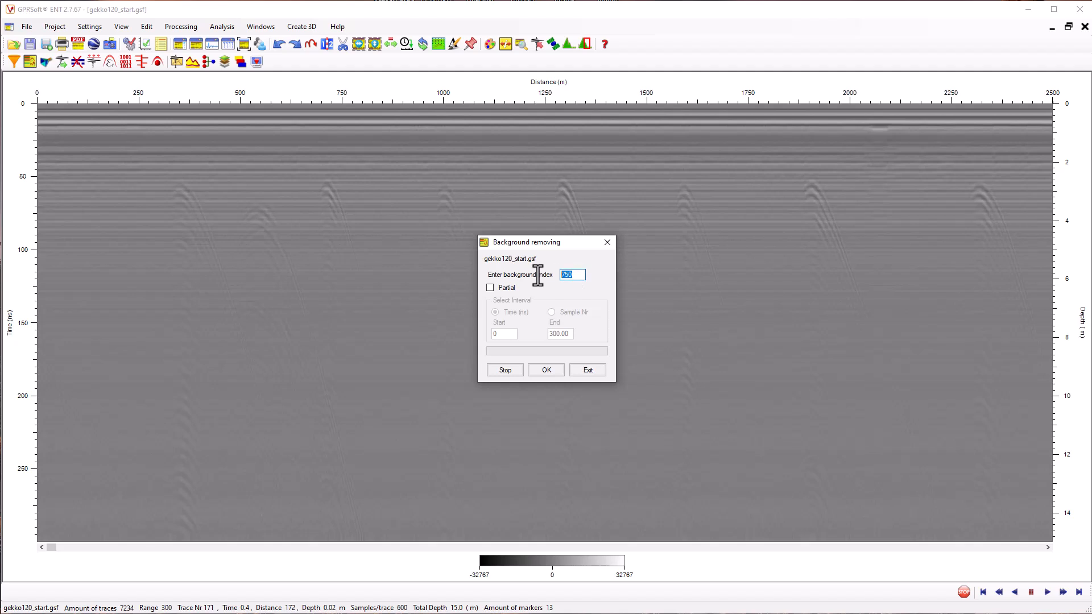
{"action": "left_click", "coordinate": [550, 371]}
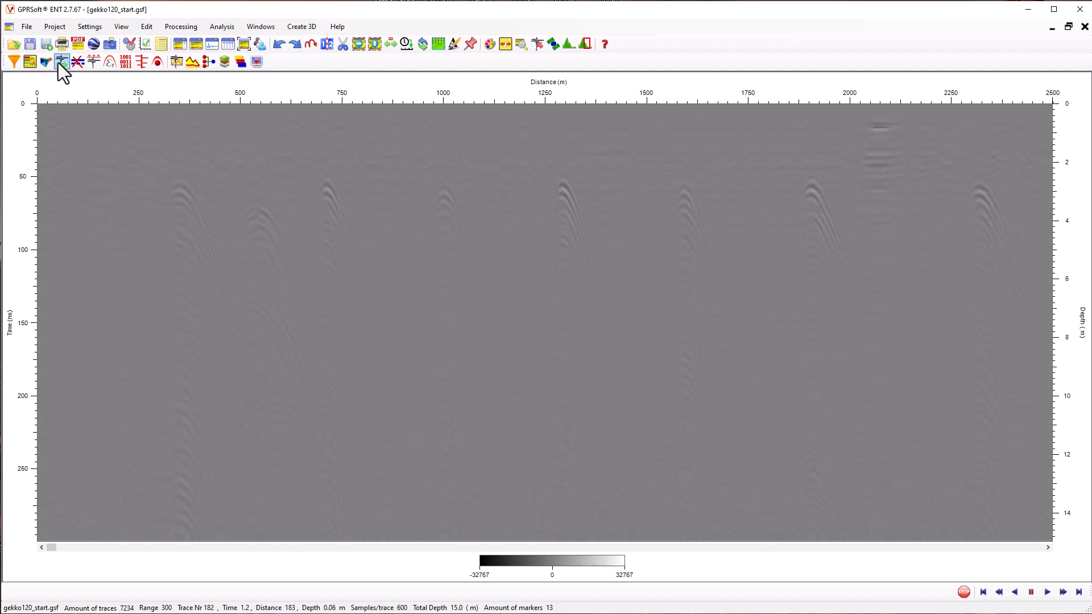
Apply an IIR filter to gekko120_start.gsf with a 66 MHz high-pass and a 266 MHz low-pass cutoff
{"action": "left_click", "coordinate": [25, 61]}
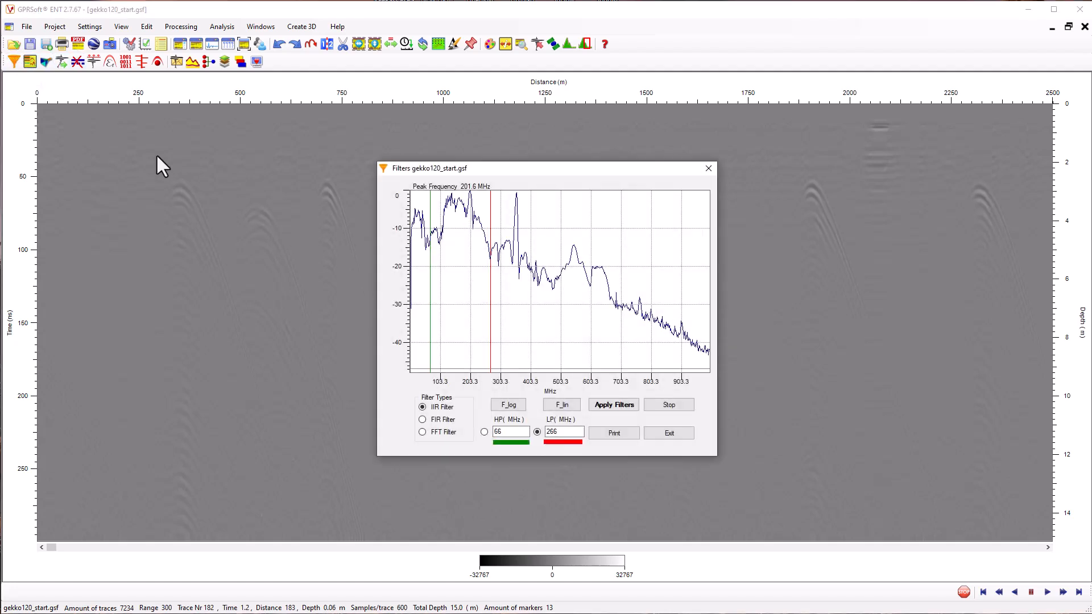
{"action": "double_click", "coordinate": [503, 432]}
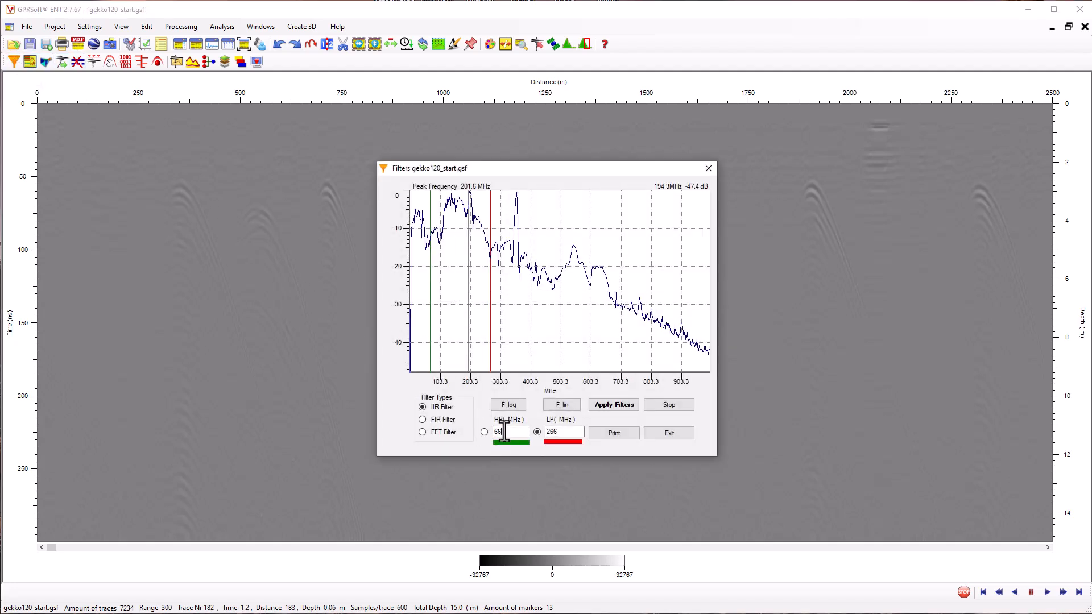
{"action": "left_click_drag", "start_coordinate": [565, 432], "coordinate": [547, 432]}
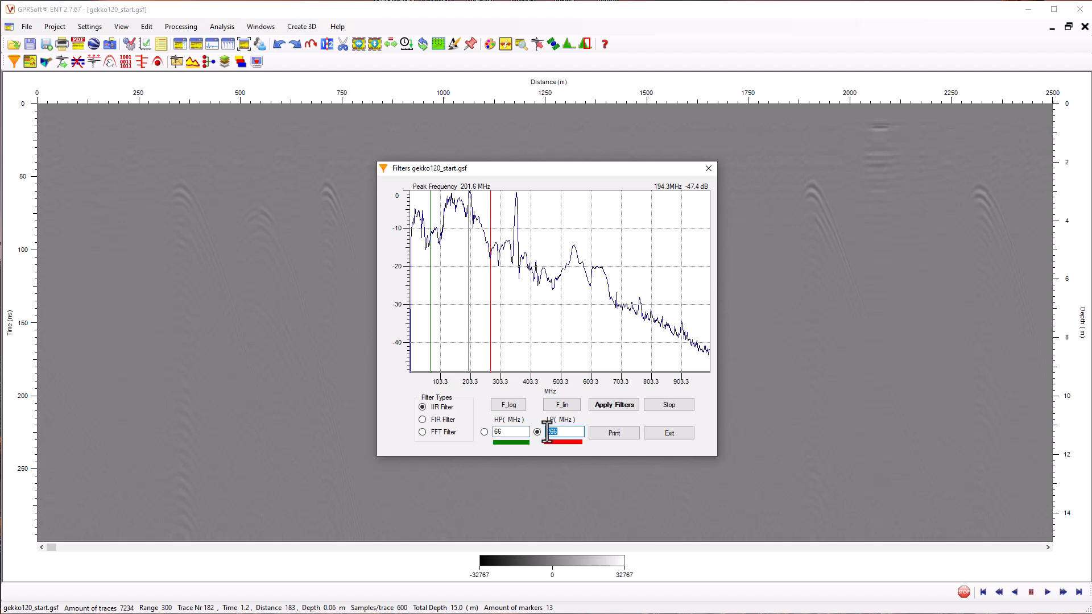
{"action": "left_click", "coordinate": [617, 405]}
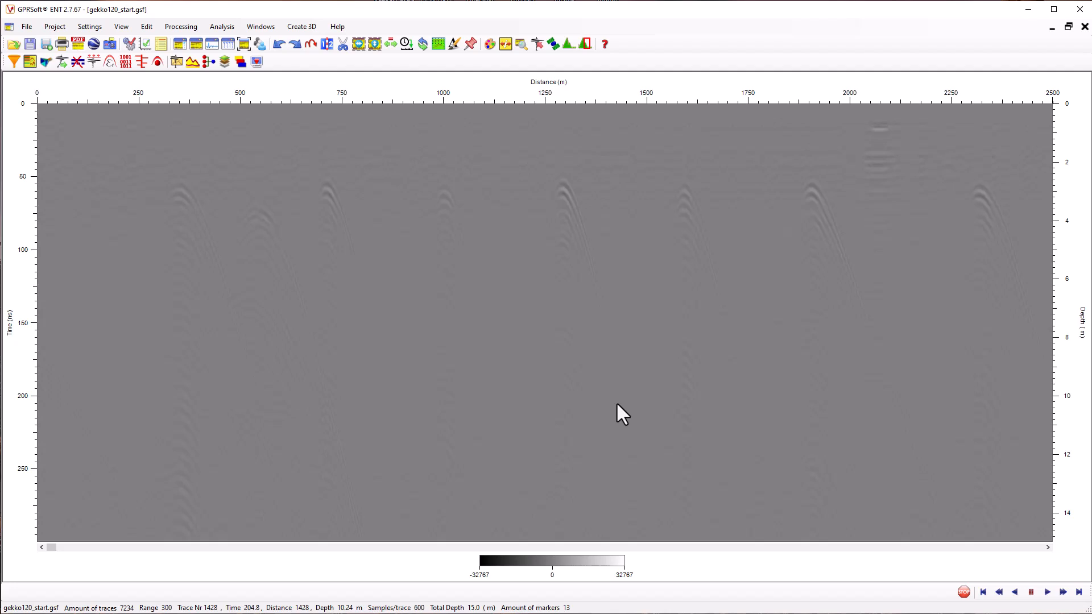
Apply a Squares gain to gekko120_start.gsf, set to 10 dB at point 1 and 20 dB at point 2
{"action": "left_click", "coordinate": [46, 62]}
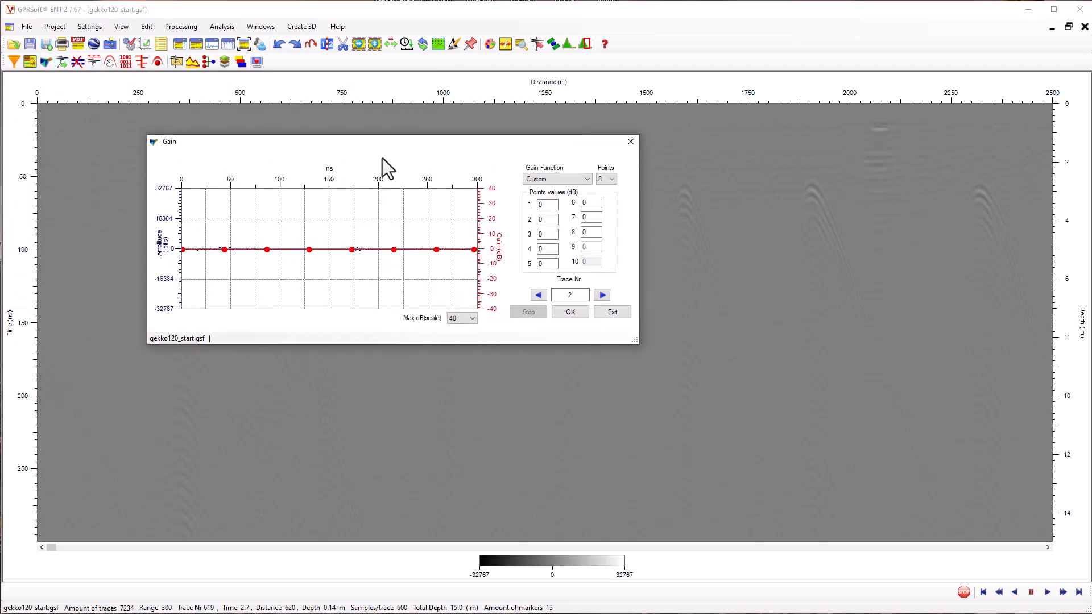
{"action": "left_click", "coordinate": [737, 221]}
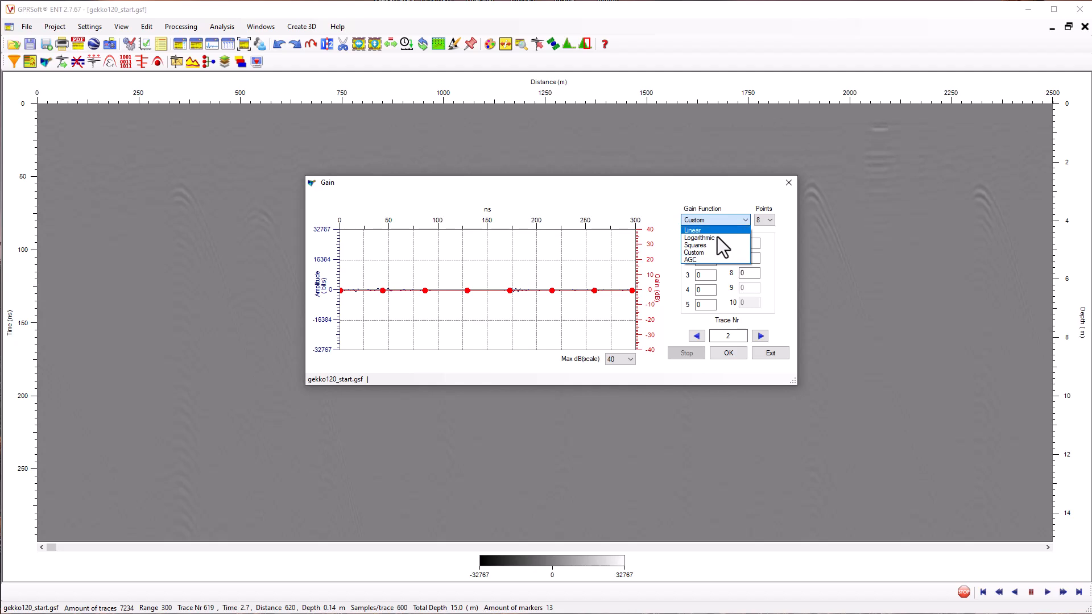
{"action": "left_click", "coordinate": [711, 245]}
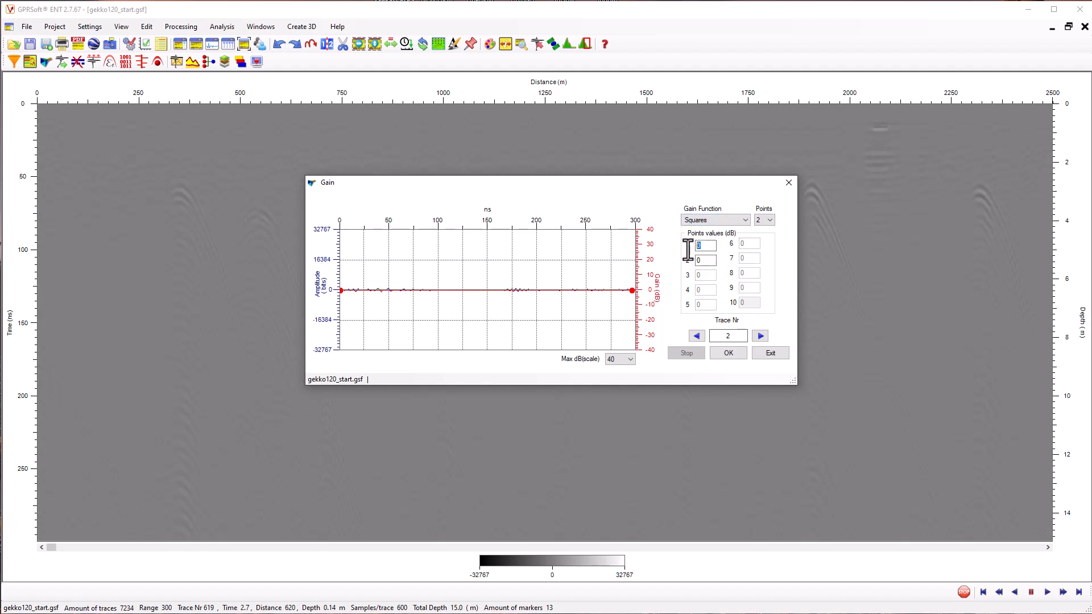
{"action": "type", "text": "10"}
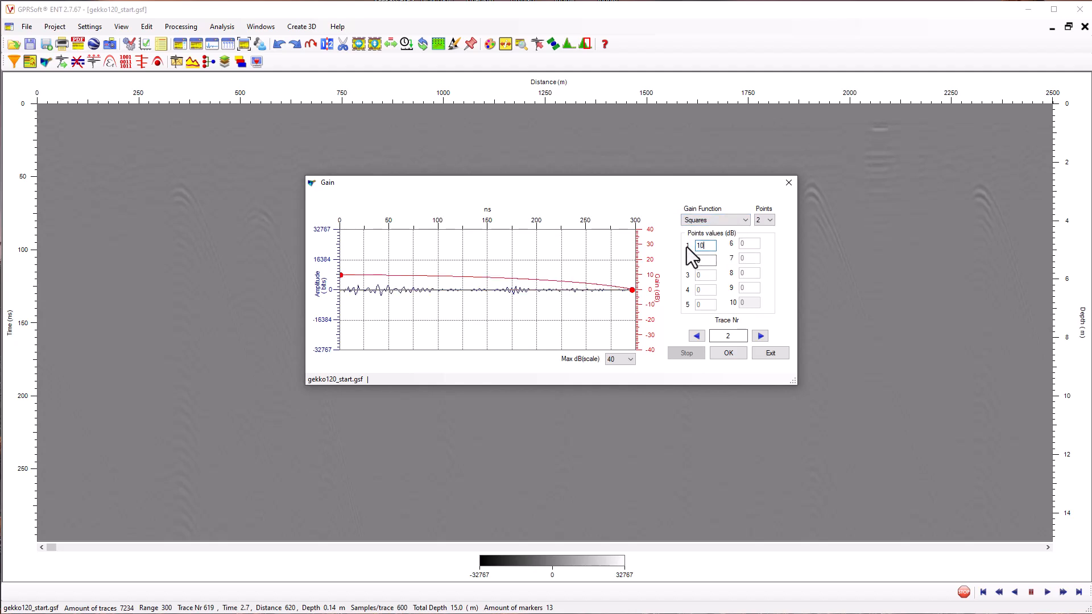
{"action": "type", "text": "20"}
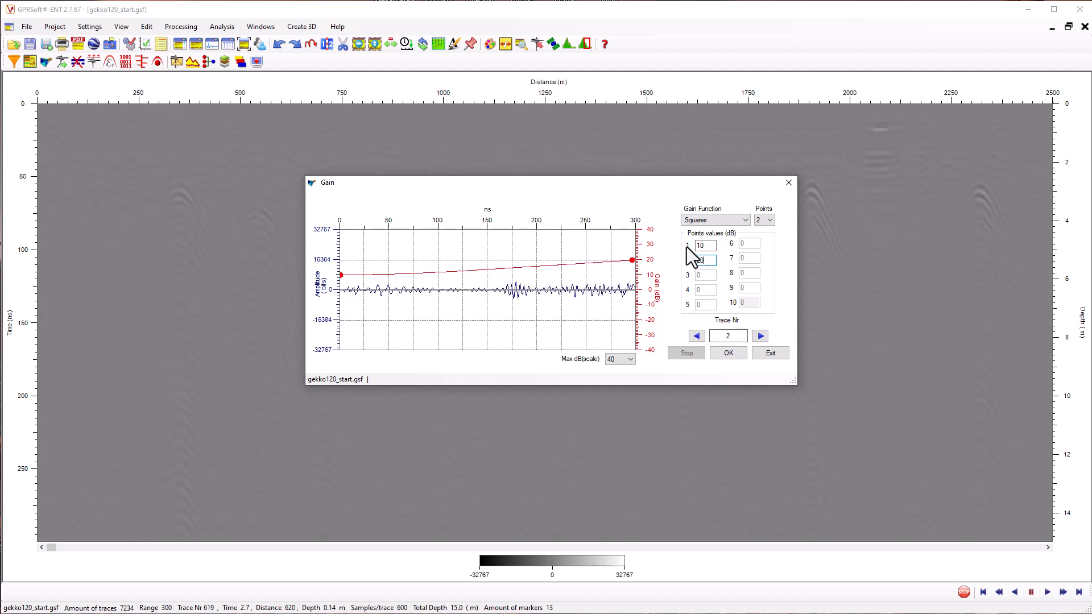
{"action": "left_click", "coordinate": [727, 353]}
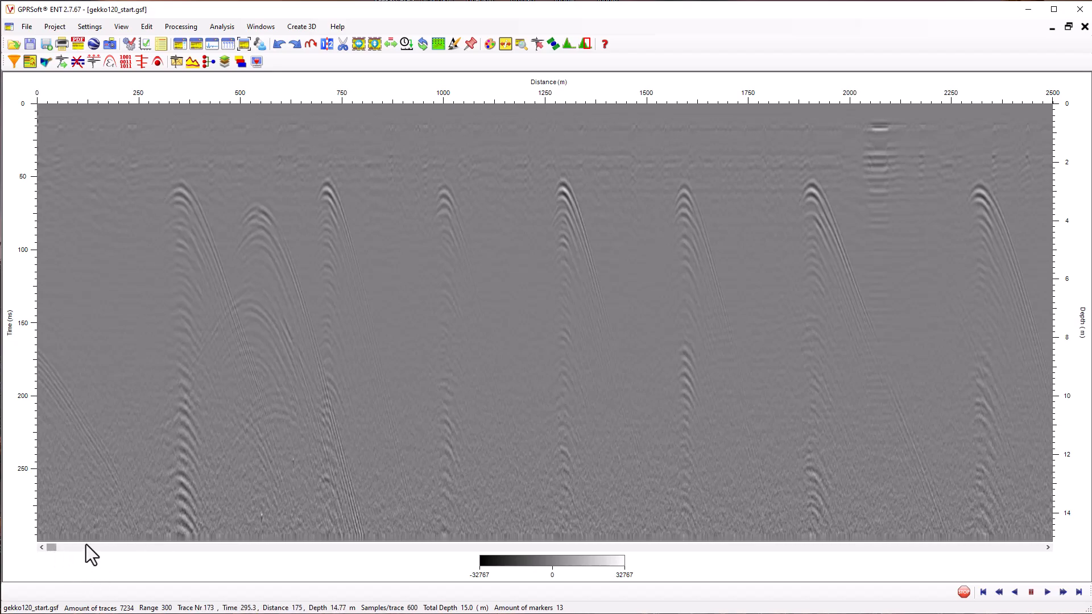
Set up a second gain for gekko120_start.gsf using the Custom function with 10 points
{"action": "left_click_drag", "start_coordinate": [87, 545], "coordinate": [1022, 547]}
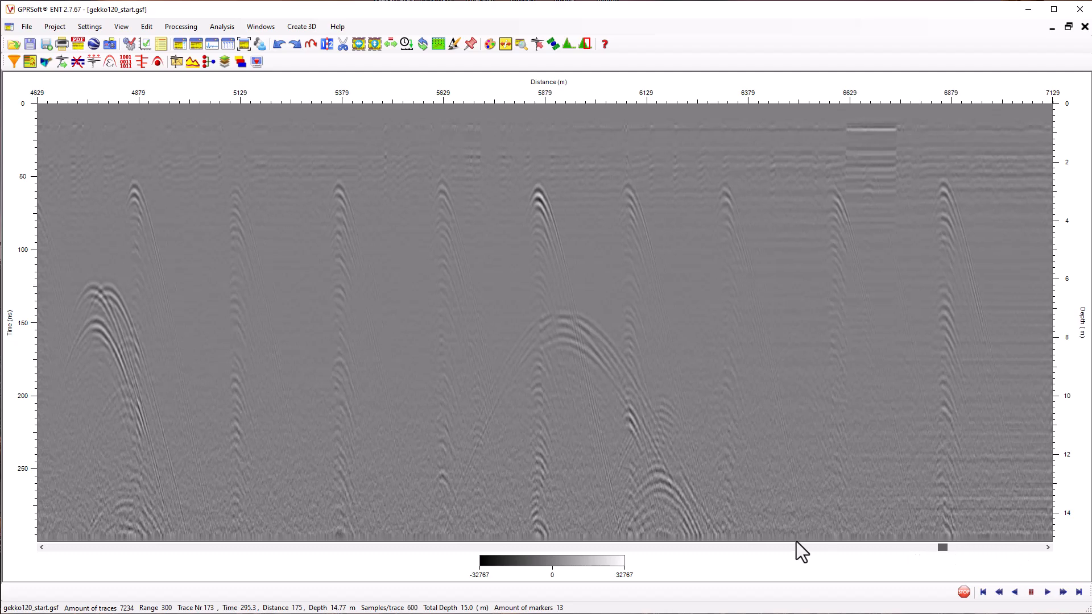
{"action": "left_click_drag", "start_coordinate": [796, 542], "coordinate": [49, 545]}
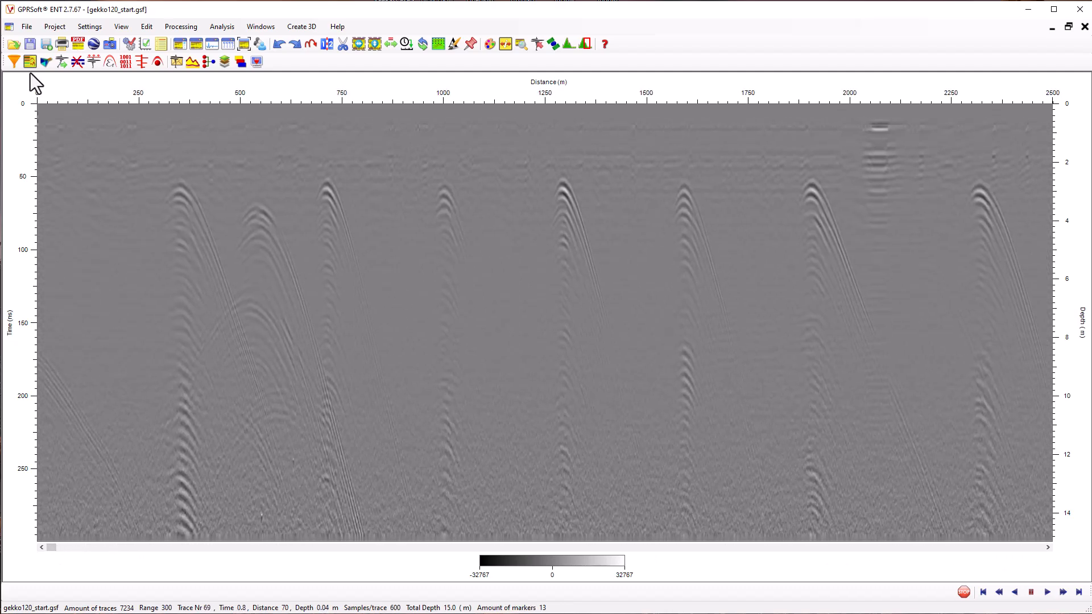
{"action": "left_click", "coordinate": [42, 63]}
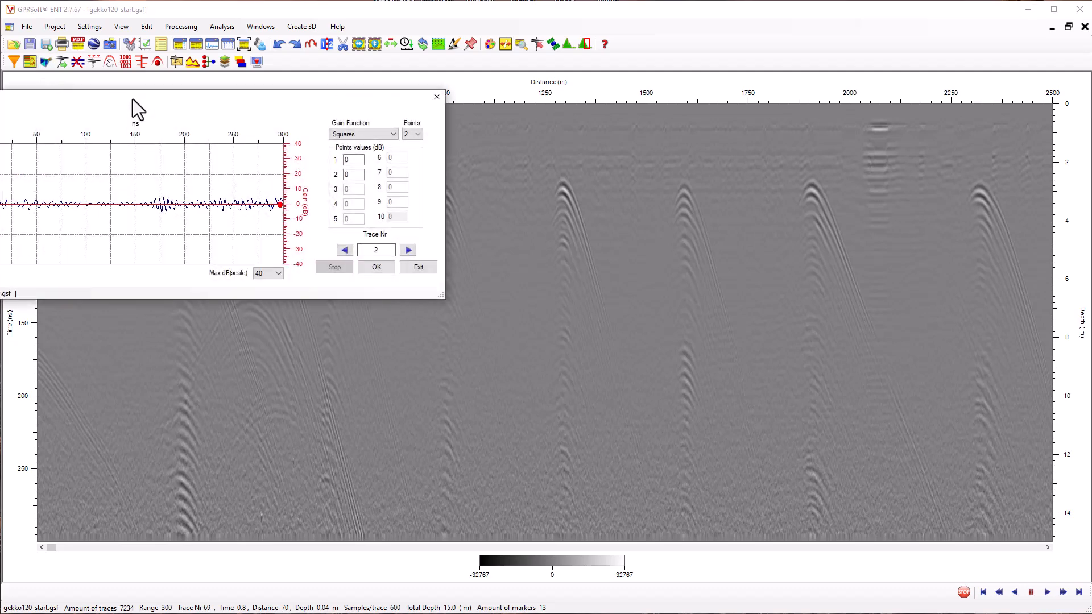
{"action": "left_click", "coordinate": [758, 225]}
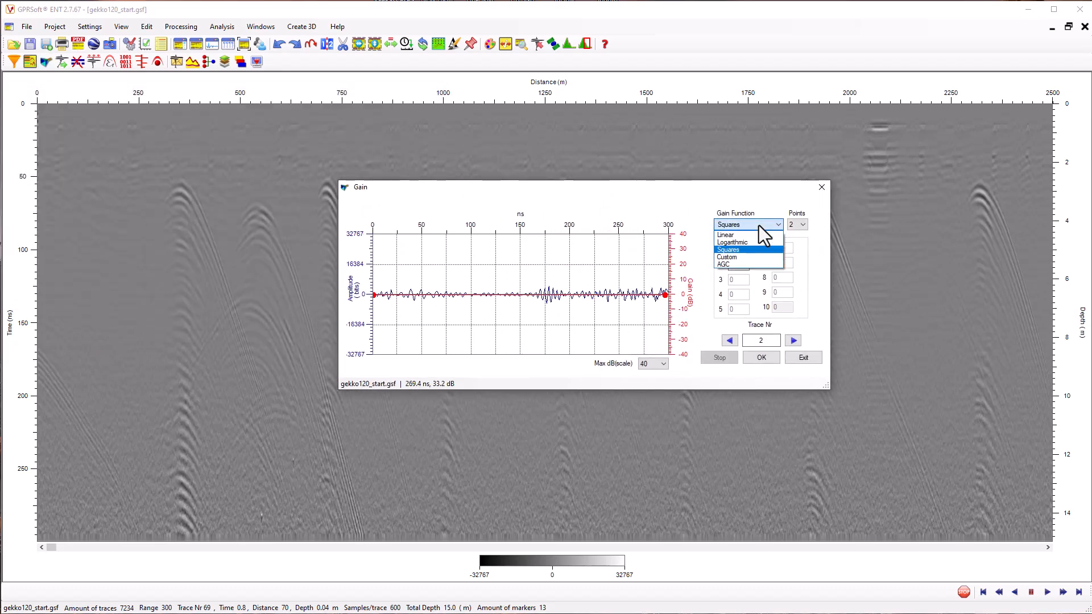
{"action": "left_click", "coordinate": [733, 256]}
{"action": "left_click", "coordinate": [800, 224]}
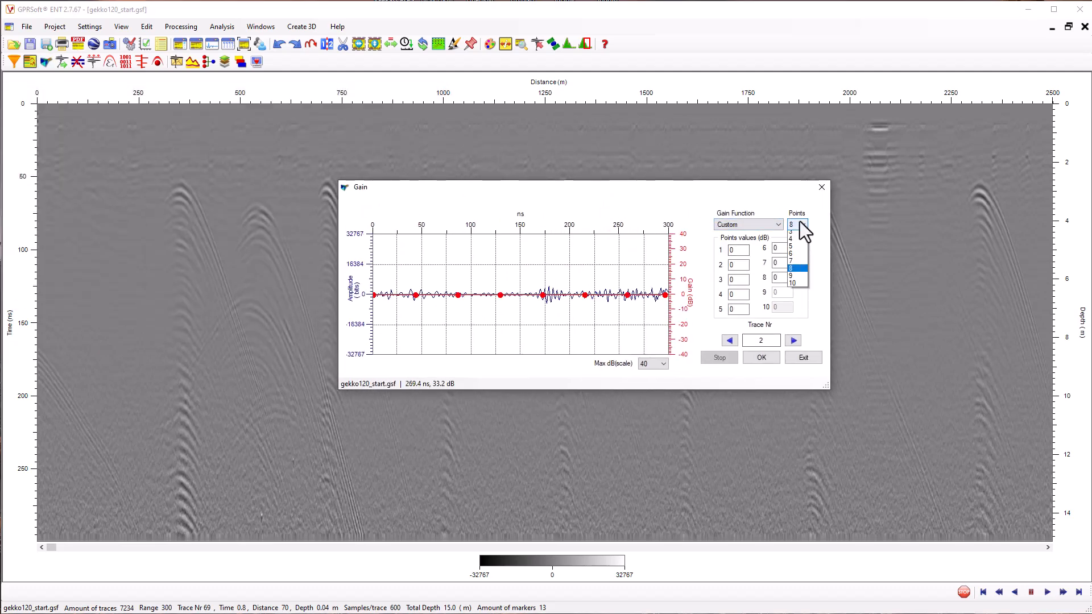
{"action": "left_click", "coordinate": [797, 301]}
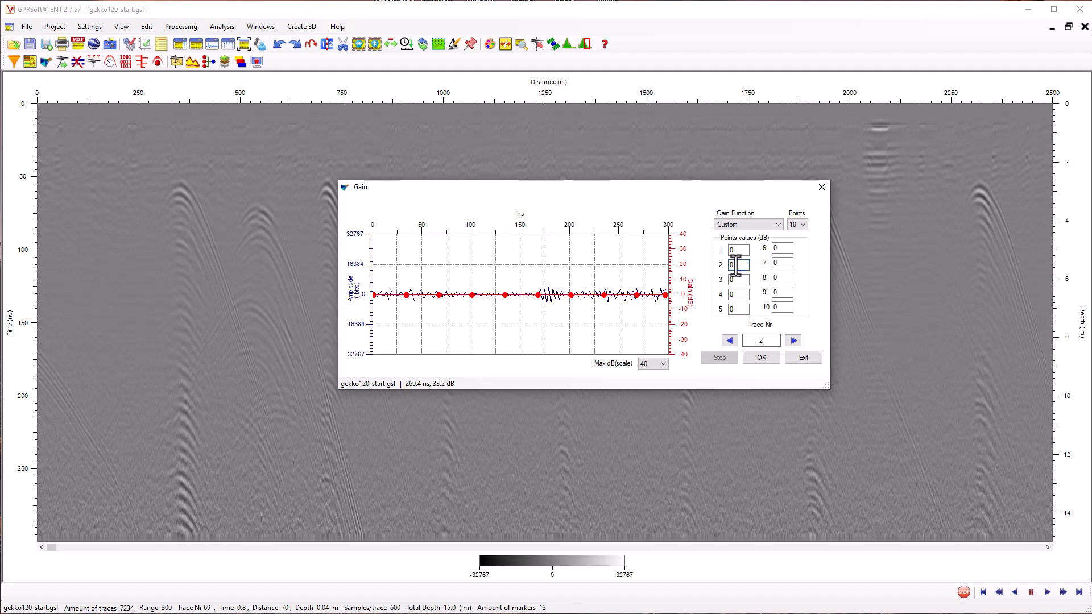
Set custom gain points 2 and 3 to 18 dB, point 4 to 15 dB and point 5 to 10 dB
{"action": "double_click", "coordinate": [736, 264]}
{"action": "type", "text": "18"}
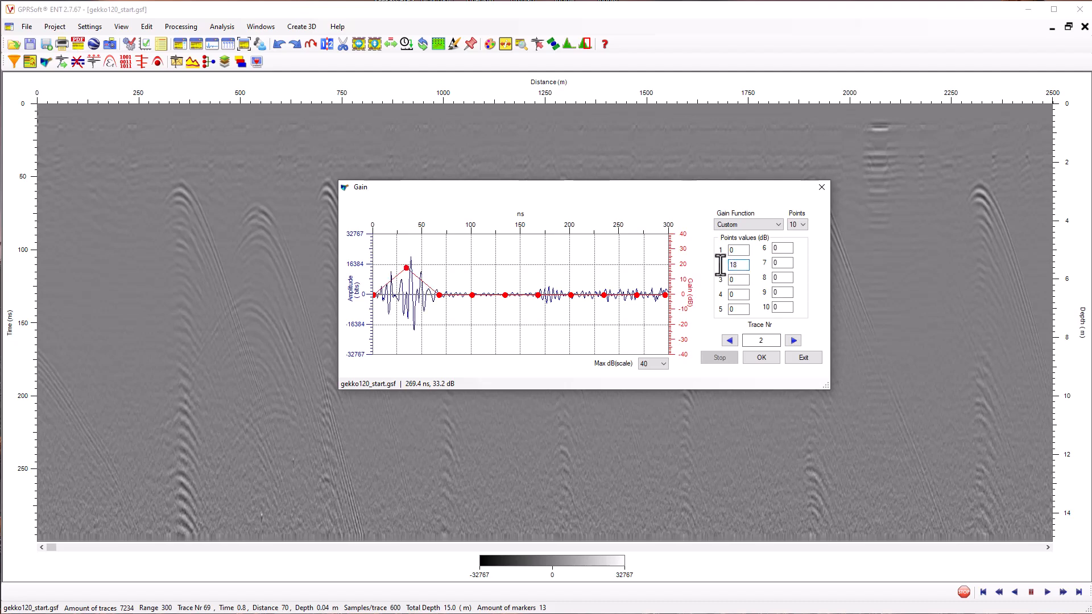
{"action": "key", "text": "Tab"}
{"action": "type", "text": "18"}
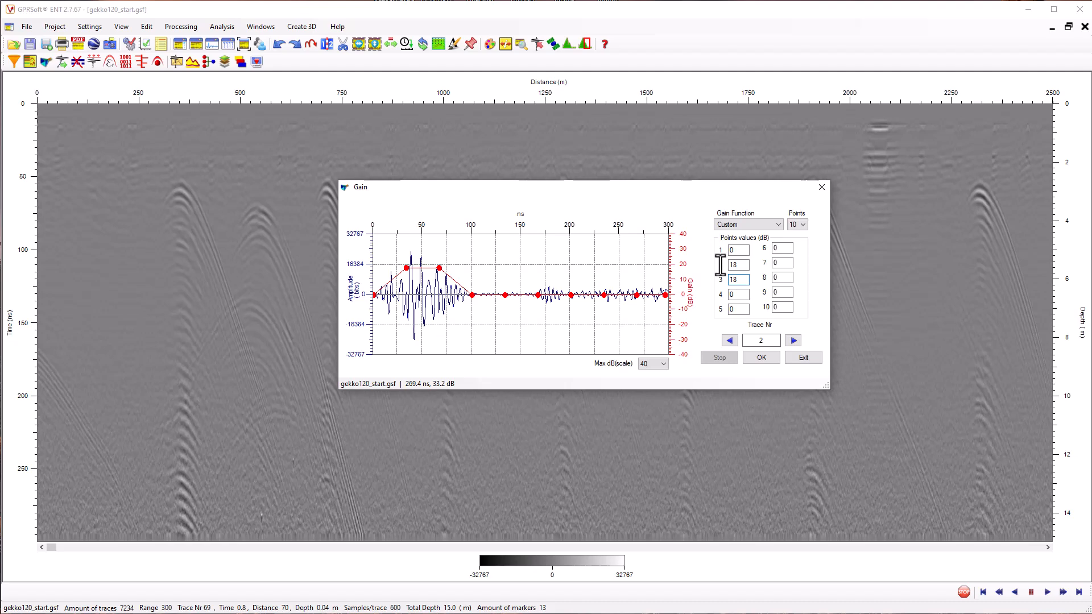
{"action": "key", "text": "Tab"}
{"action": "type", "text": "15"}
{"action": "key", "text": "Tab"}
{"action": "type", "text": "10"}
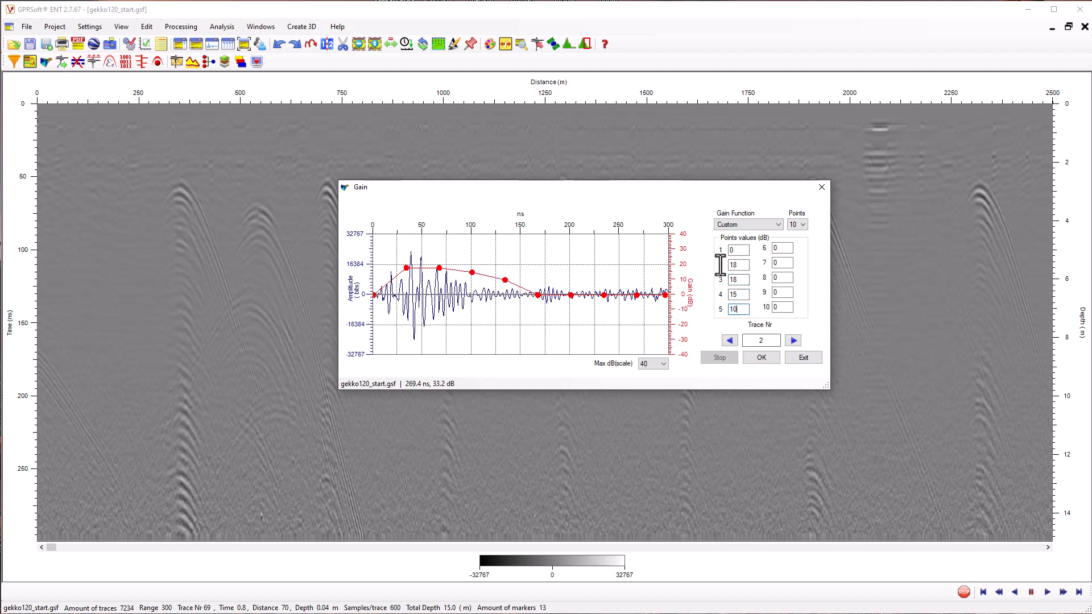
Set custom gain point 6 to 5 dB and point 7 to 3 dB, and apply the gain to gekko120_start.gsf
{"action": "key", "text": "Tab"}
{"action": "type", "text": "5"}
{"action": "key", "text": "Tab"}
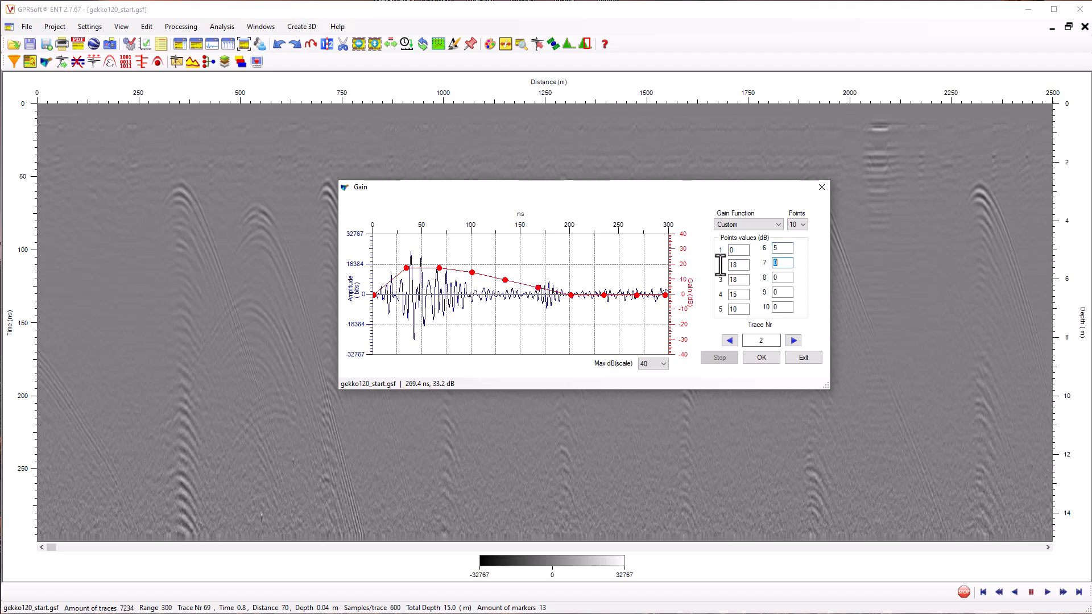
{"action": "type", "text": "3"}
{"action": "left_click", "coordinate": [762, 357]}
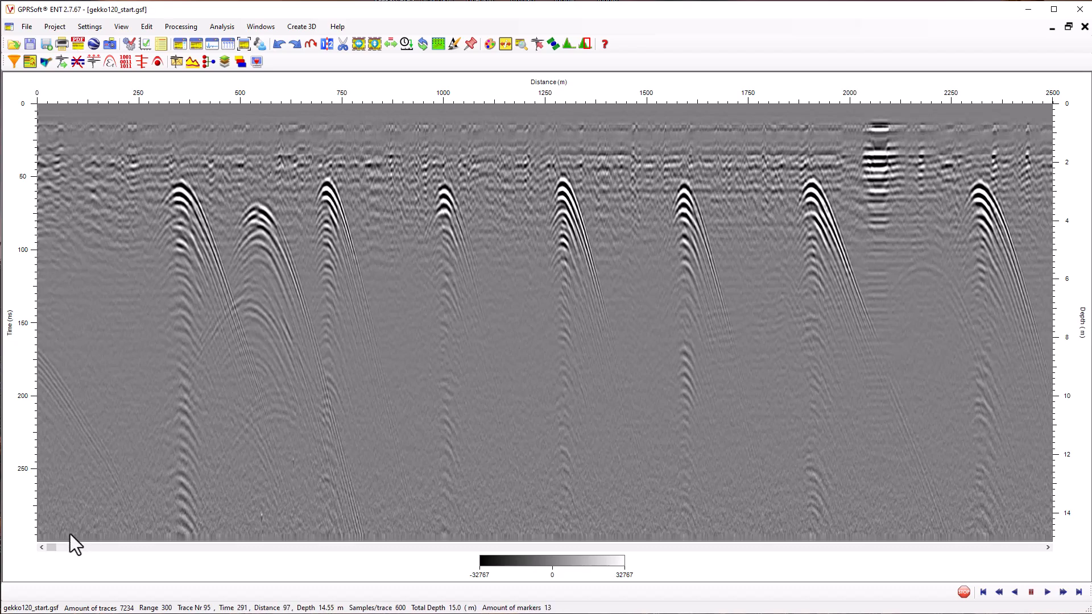
Save the processed section as a new Geoscanners survey file named gekko120_start_pr.gsf and close it
{"action": "left_click_drag", "start_coordinate": [51, 546], "coordinate": [851, 512]}
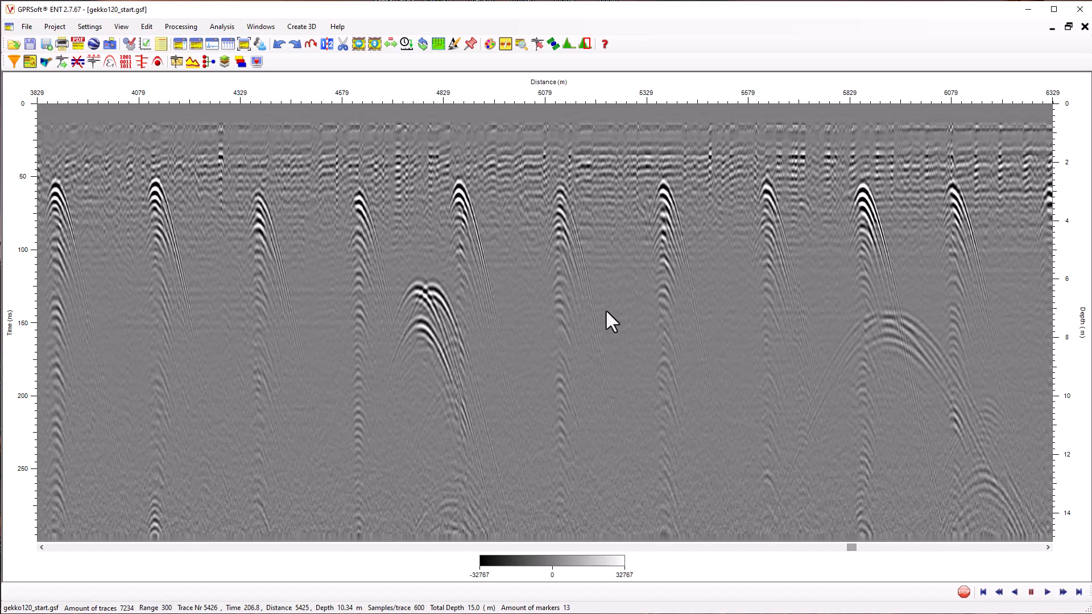
{"action": "left_click", "coordinate": [24, 26]}
{"action": "left_click", "coordinate": [58, 101]}
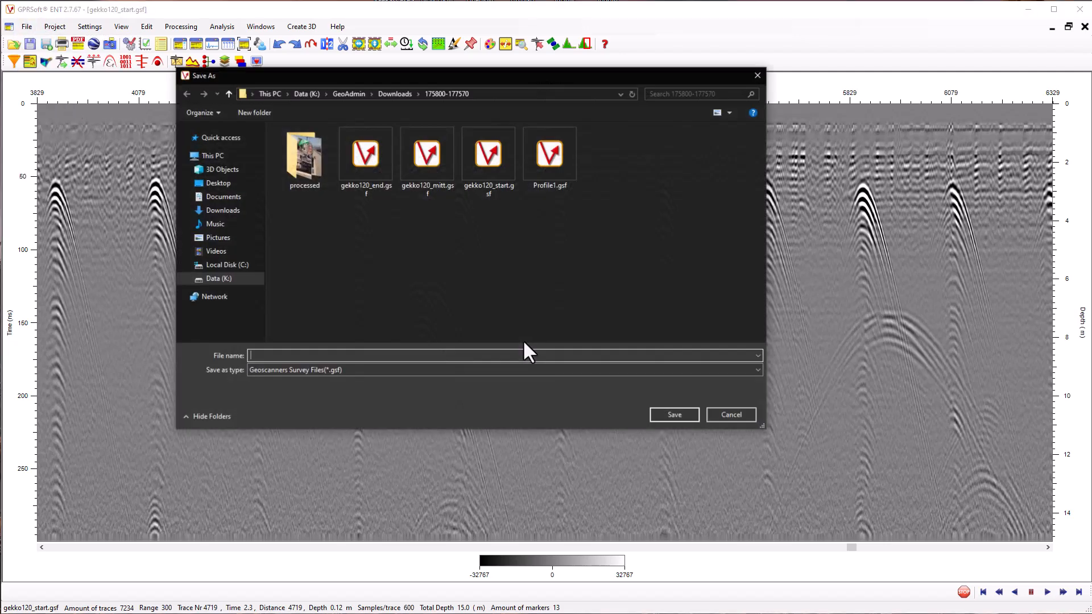
{"action": "left_click", "coordinate": [493, 180]}
{"action": "left_click", "coordinate": [294, 356]}
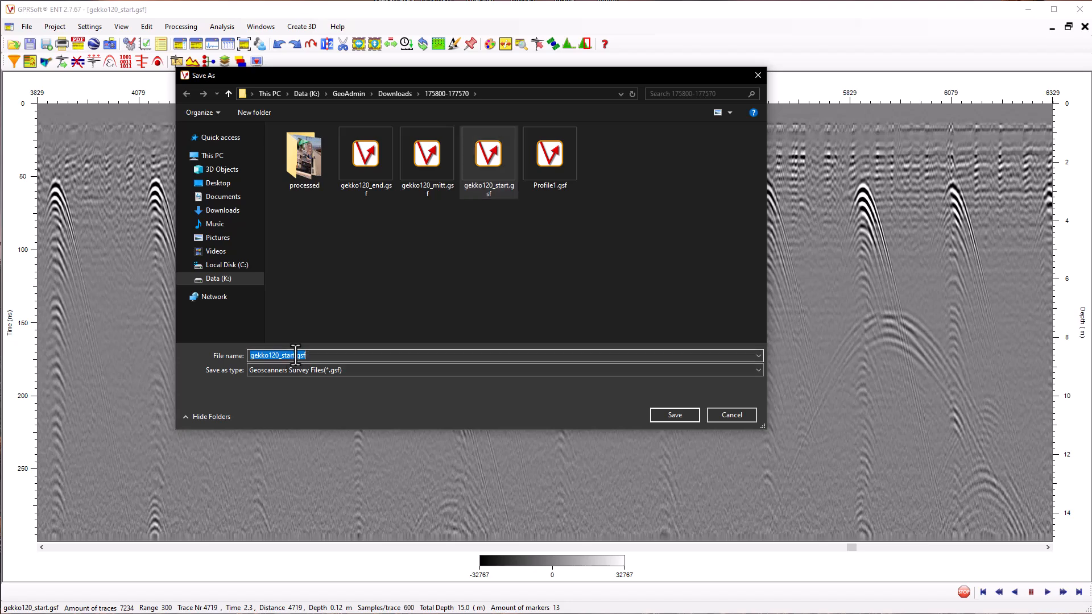
{"action": "left_click", "coordinate": [296, 356]}
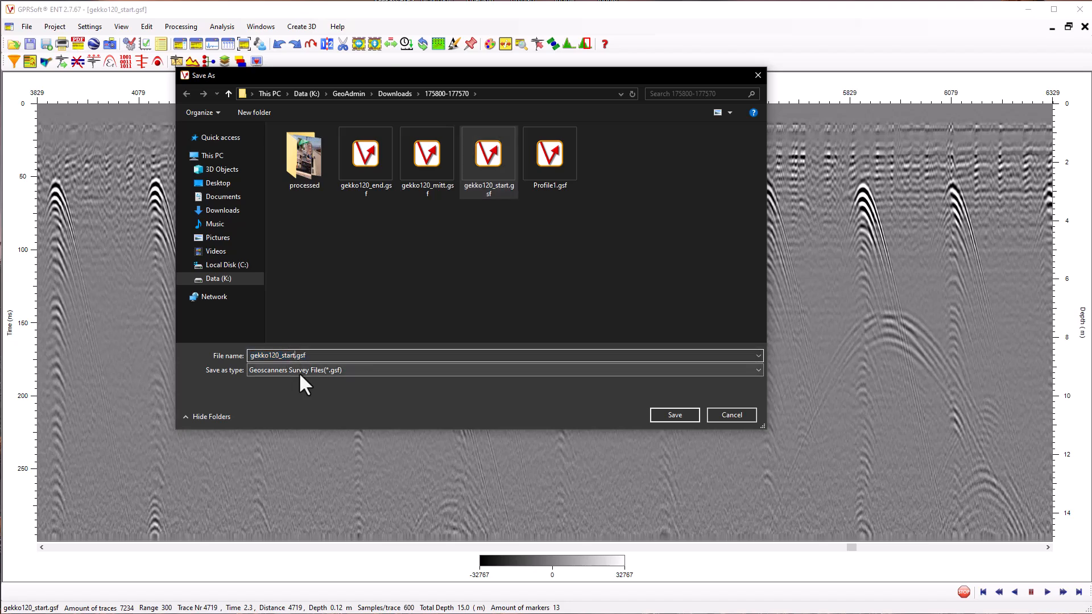
{"action": "type", "text": "_p"}
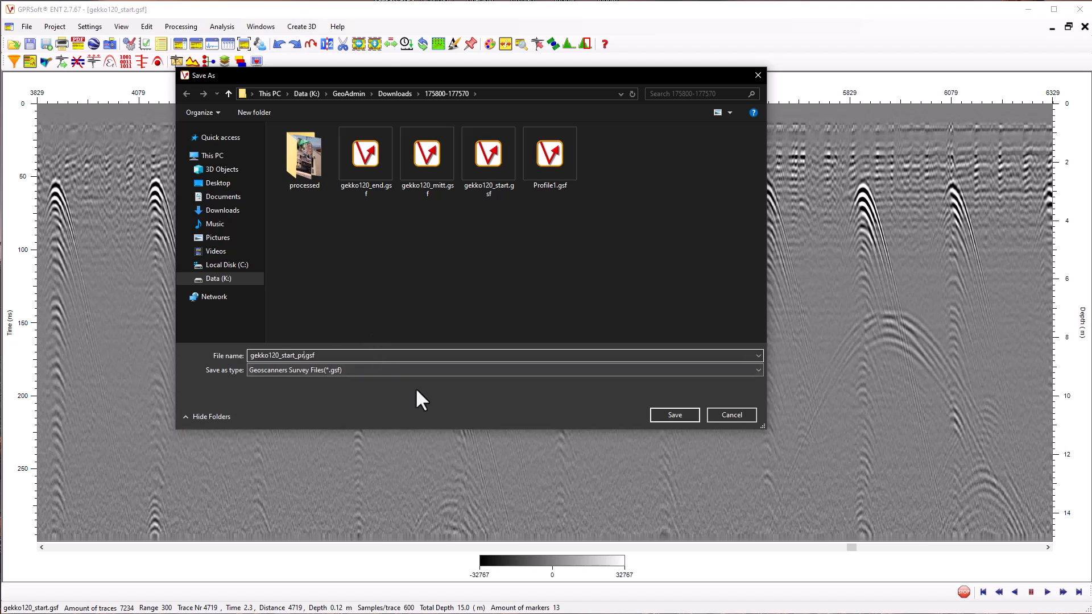
{"action": "type", "text": "r"}
{"action": "left_click", "coordinate": [666, 411]}
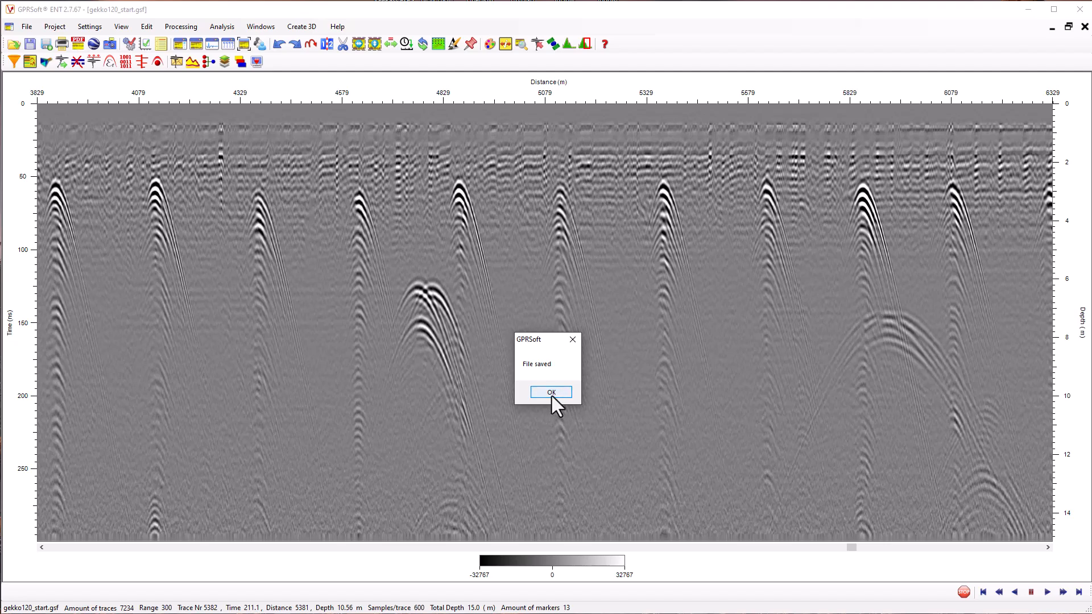
{"action": "left_click", "coordinate": [551, 393]}
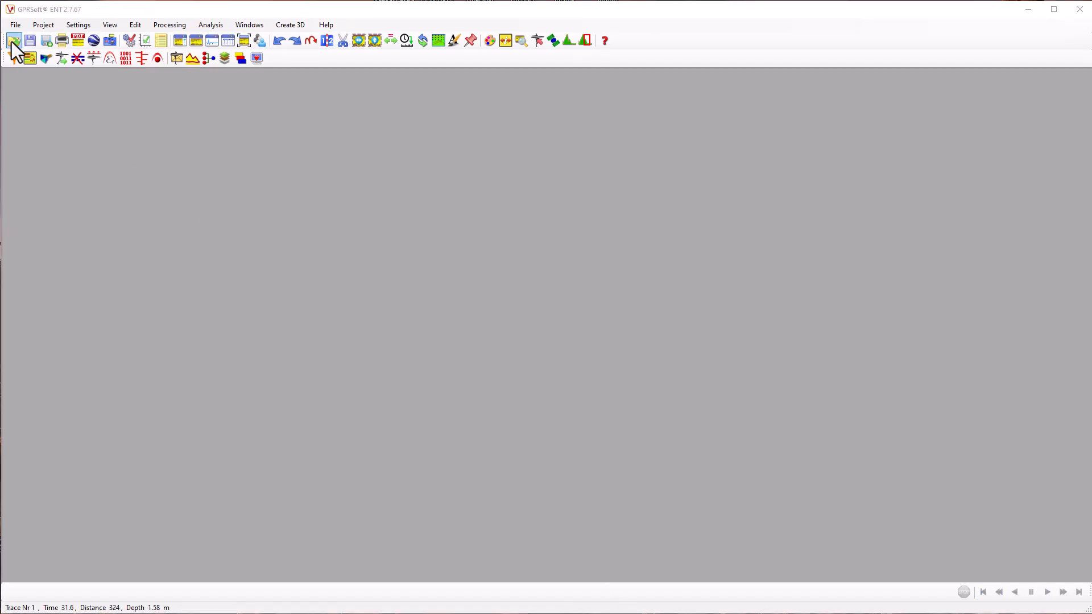
Open the saved middle section gekko120_mitt.gsf and maximize its window
{"action": "left_click", "coordinate": [12, 46]}
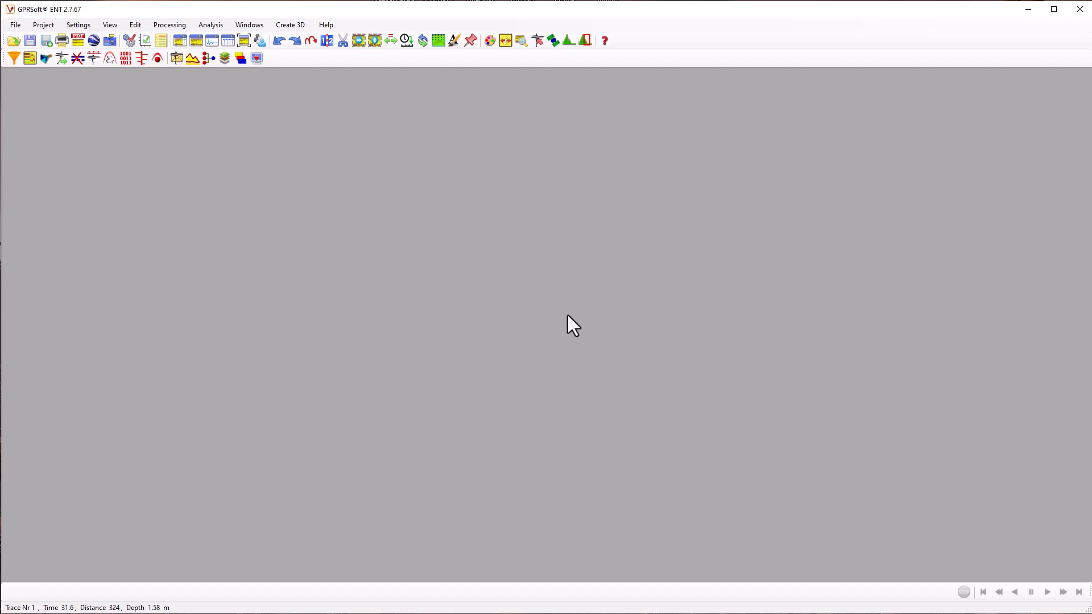
{"action": "left_click", "coordinate": [12, 42]}
{"action": "left_click", "coordinate": [450, 184]}
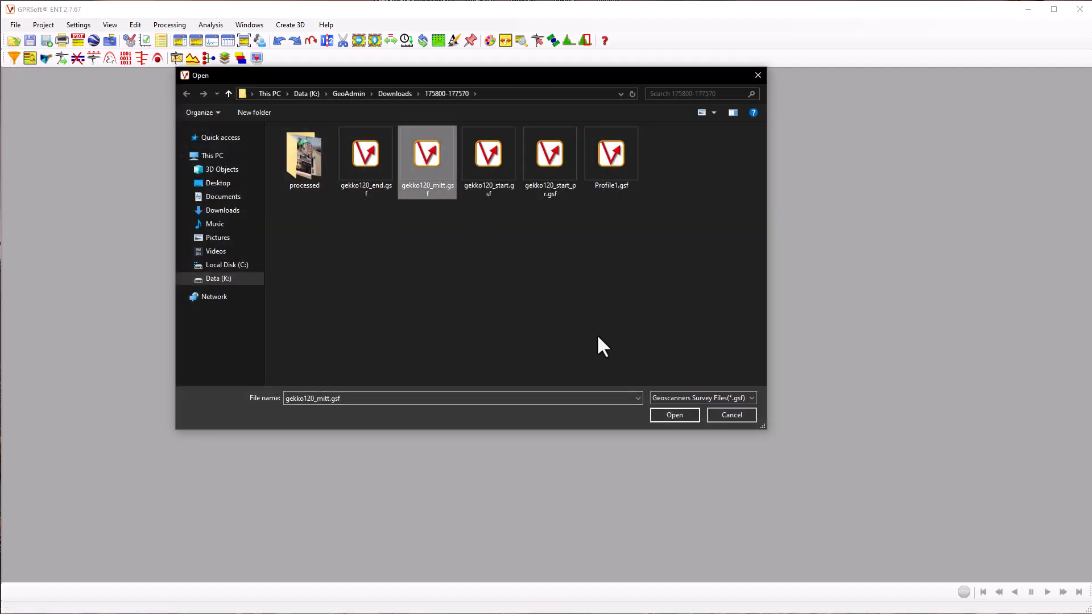
{"action": "left_click", "coordinate": [675, 414]}
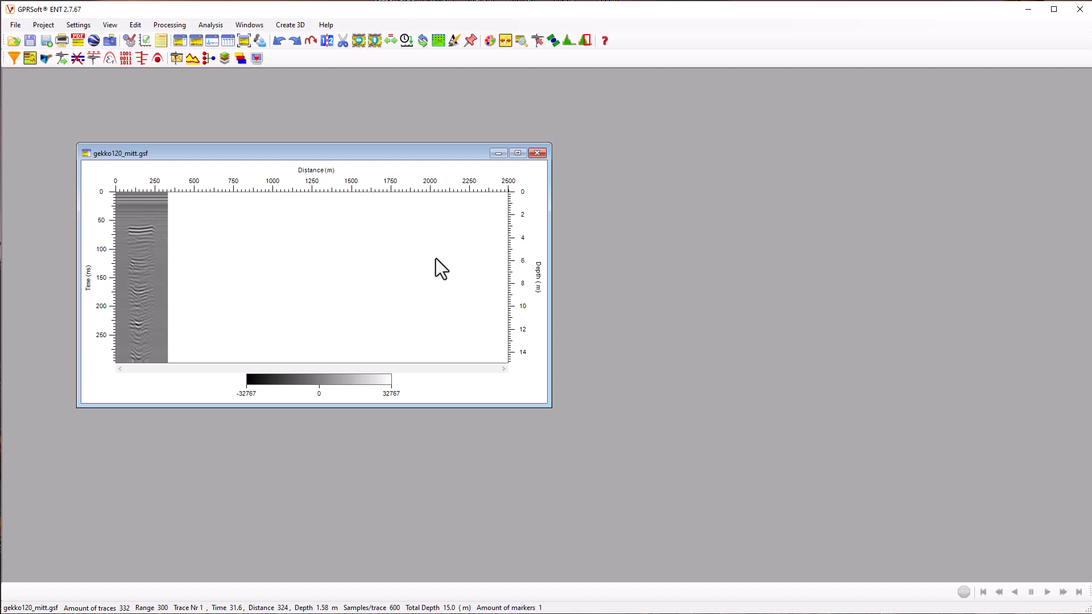
{"action": "left_click", "coordinate": [517, 154]}
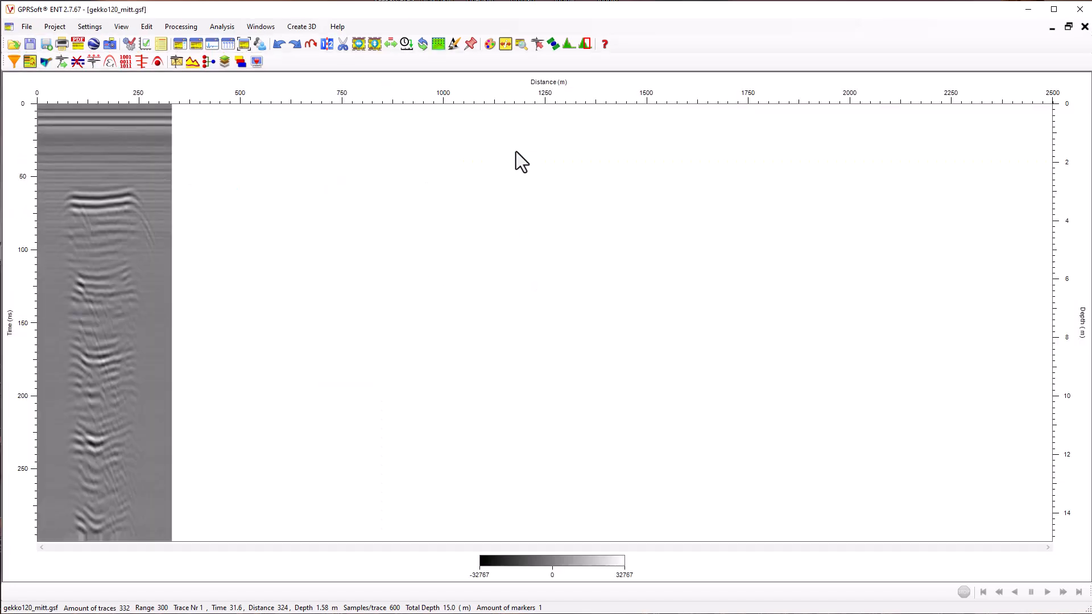
Apply background removal to gekko120_mitt.gsf, followed by an IIR filter with 66 MHz high-pass and 266 MHz low-pass cutoffs
{"action": "left_click", "coordinate": [29, 61]}
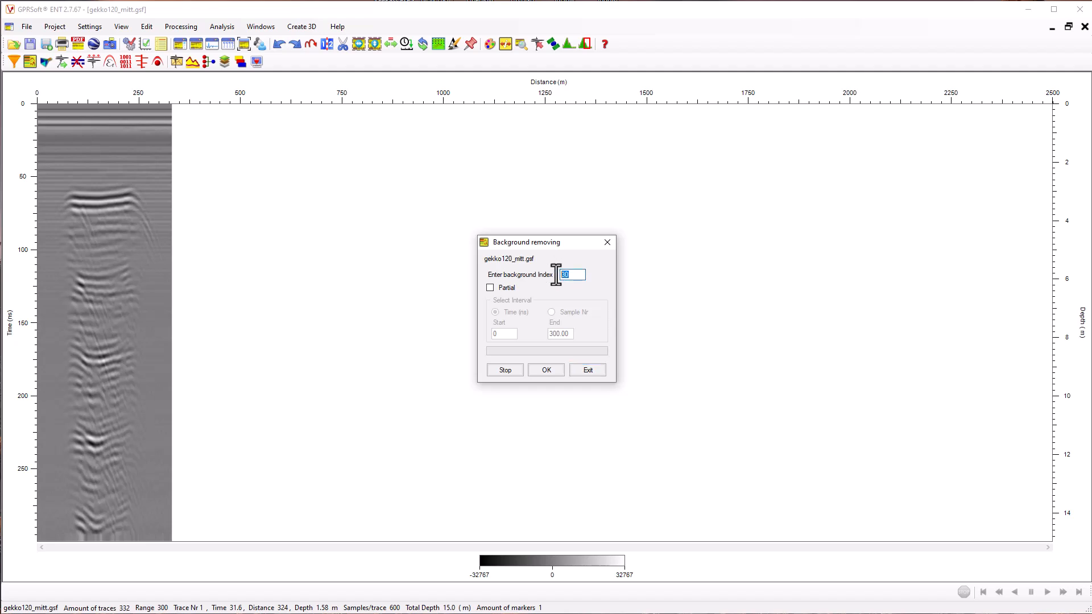
{"action": "left_click", "coordinate": [542, 370]}
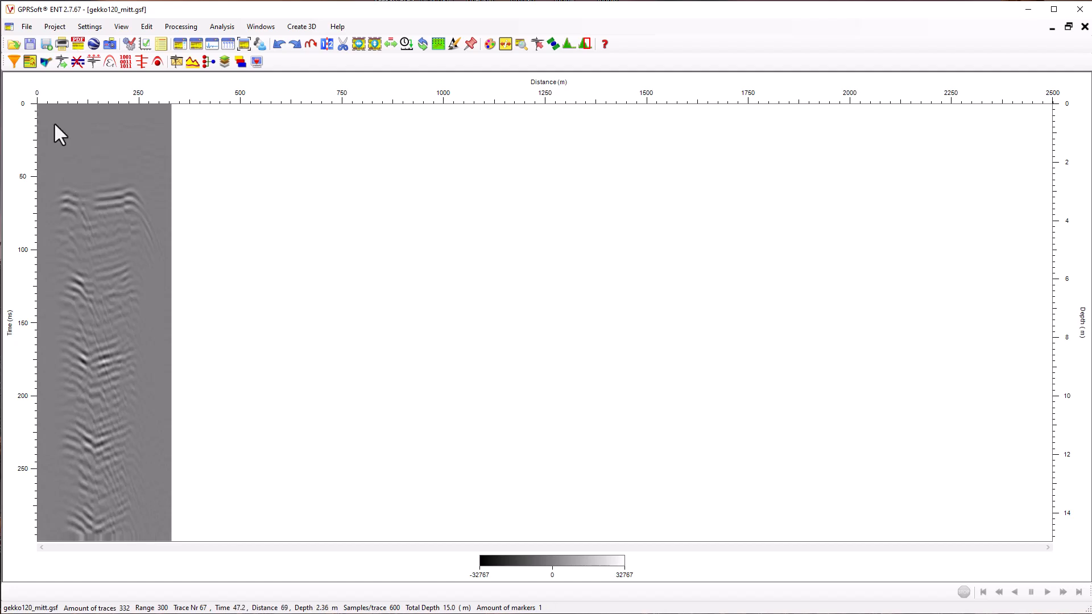
{"action": "left_click", "coordinate": [14, 64]}
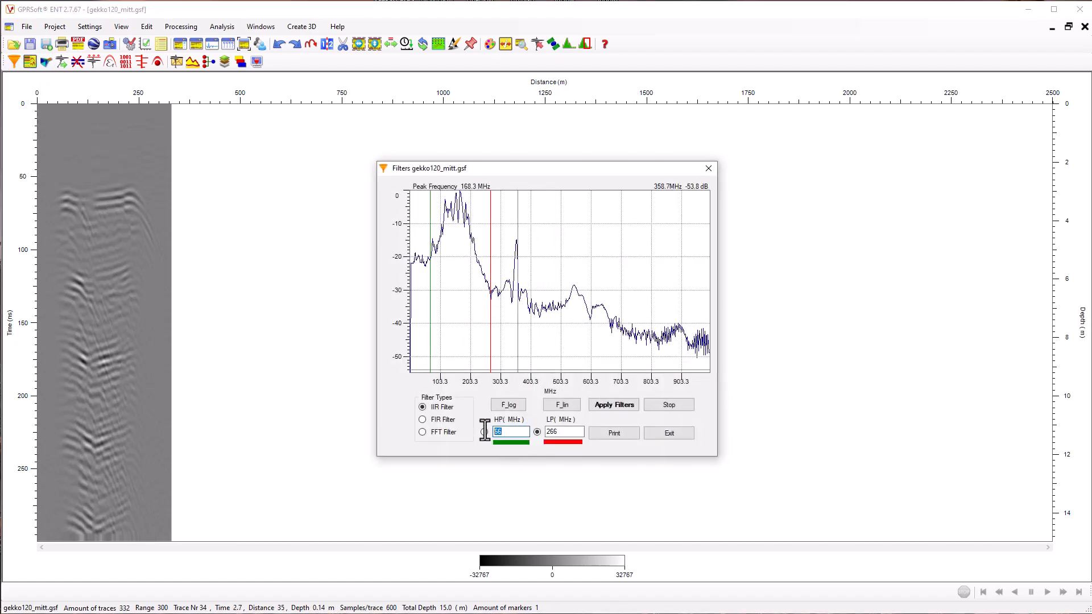
{"action": "left_click", "coordinate": [560, 433]}
{"action": "double_click", "coordinate": [560, 434]}
{"action": "left_click", "coordinate": [614, 405]}
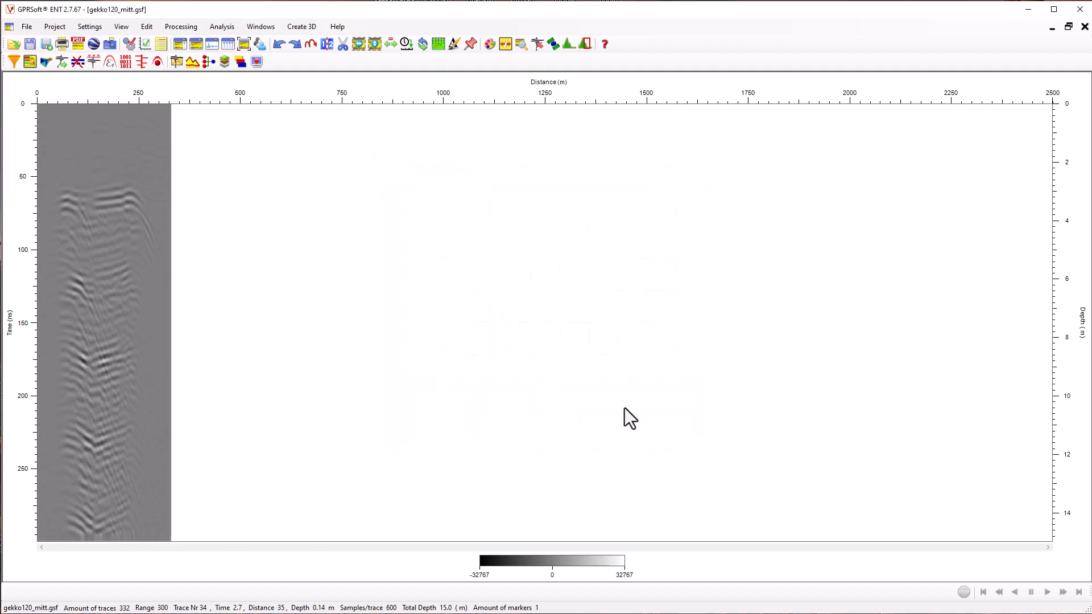
Apply a Squares gain to gekko120_mitt.gsf with point 1 at 5 dB and point 2 at 10 dB
{"action": "left_click", "coordinate": [47, 63]}
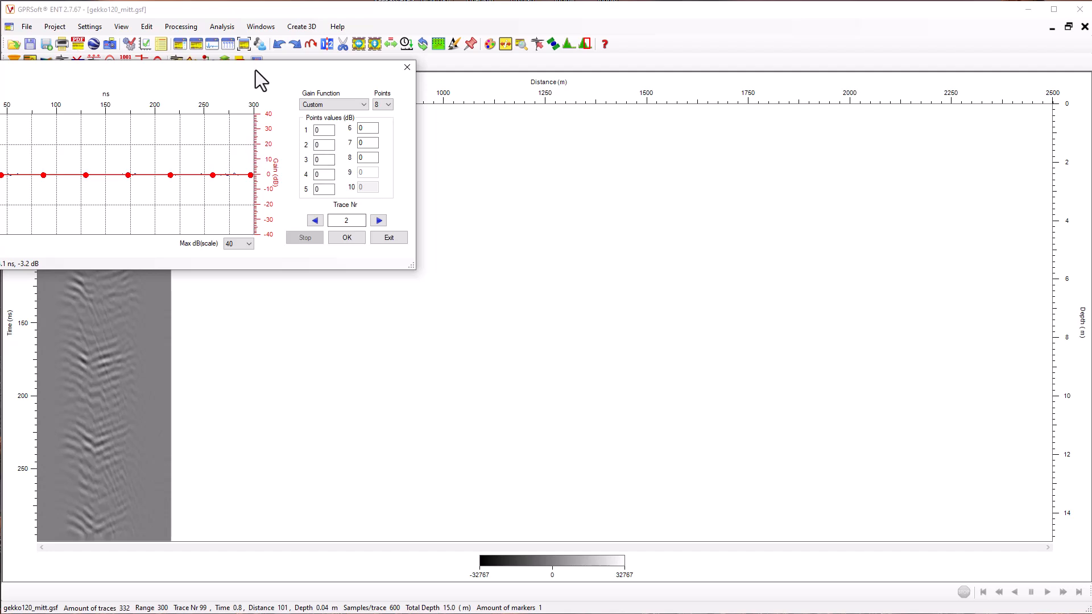
{"action": "left_click_drag", "start_coordinate": [255, 70], "coordinate": [715, 172]}
{"action": "left_click", "coordinate": [783, 203]}
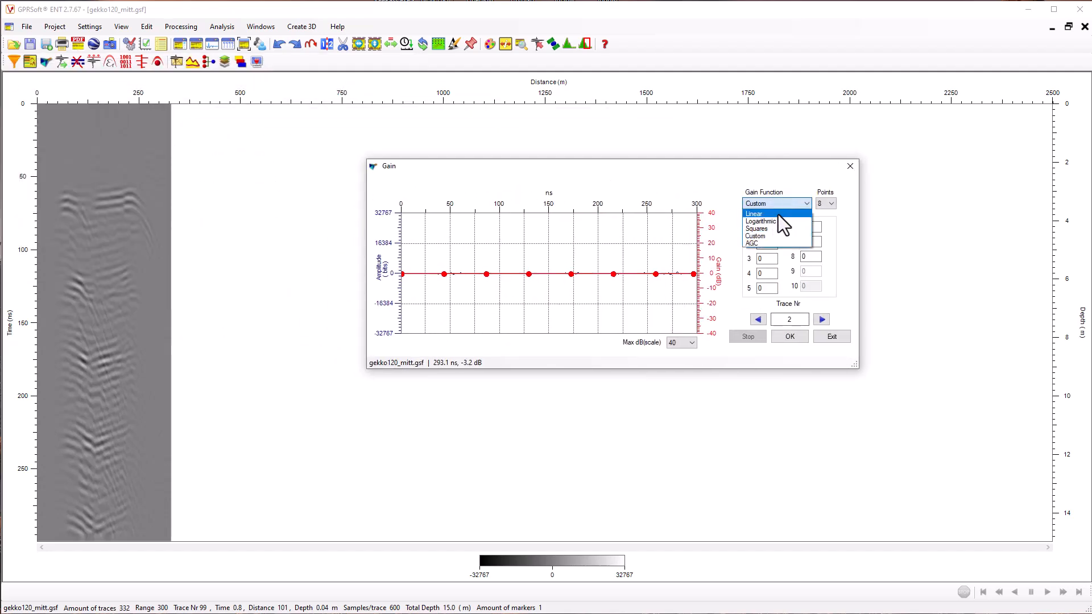
{"action": "left_click", "coordinate": [762, 229]}
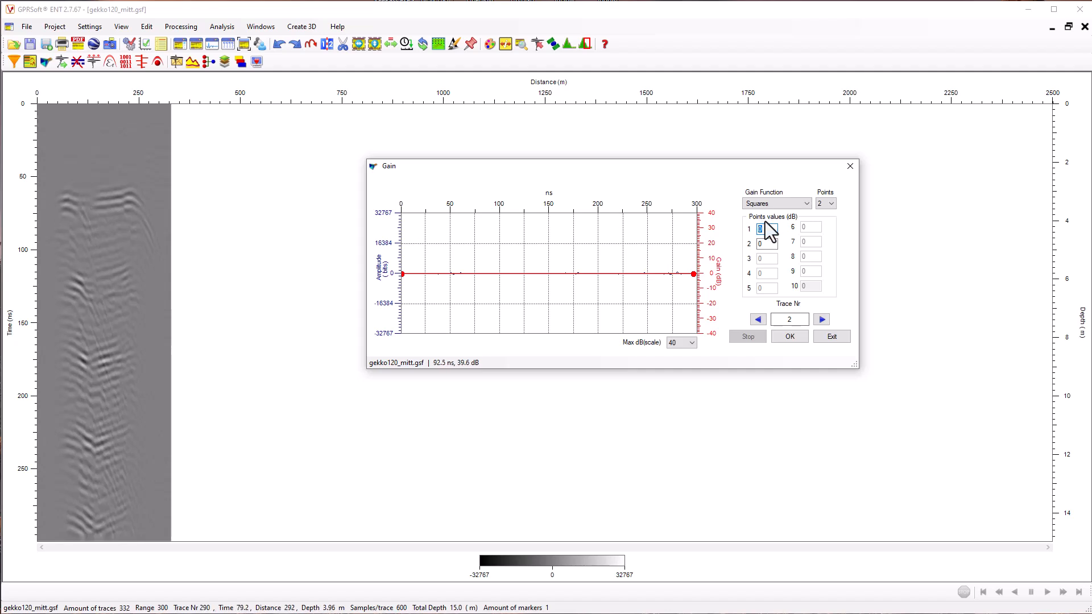
{"action": "type", "text": "5"}
{"action": "key", "text": "Tab"}
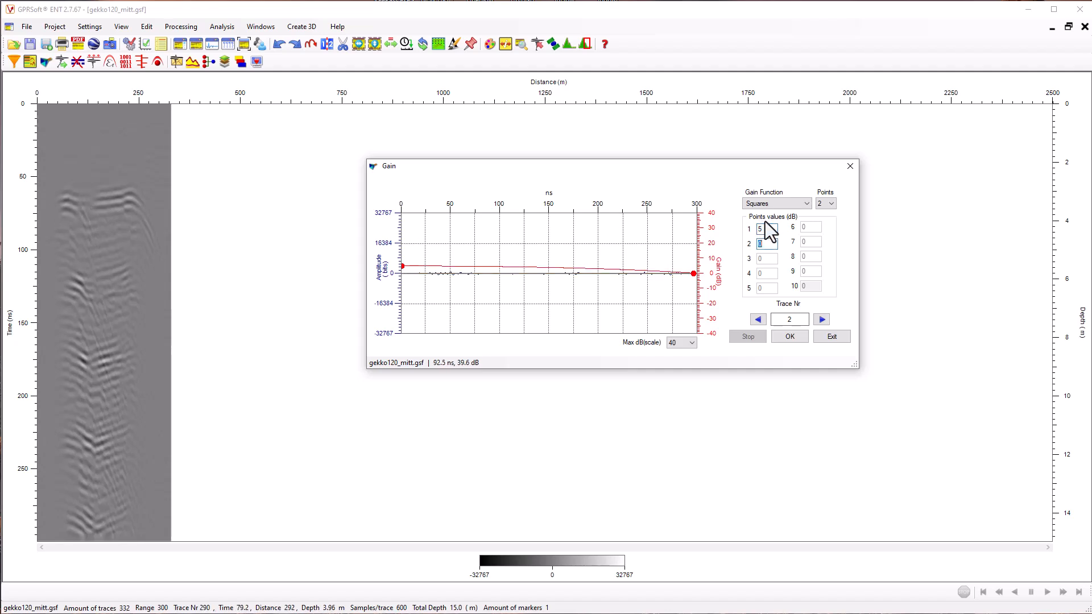
{"action": "type", "text": "10"}
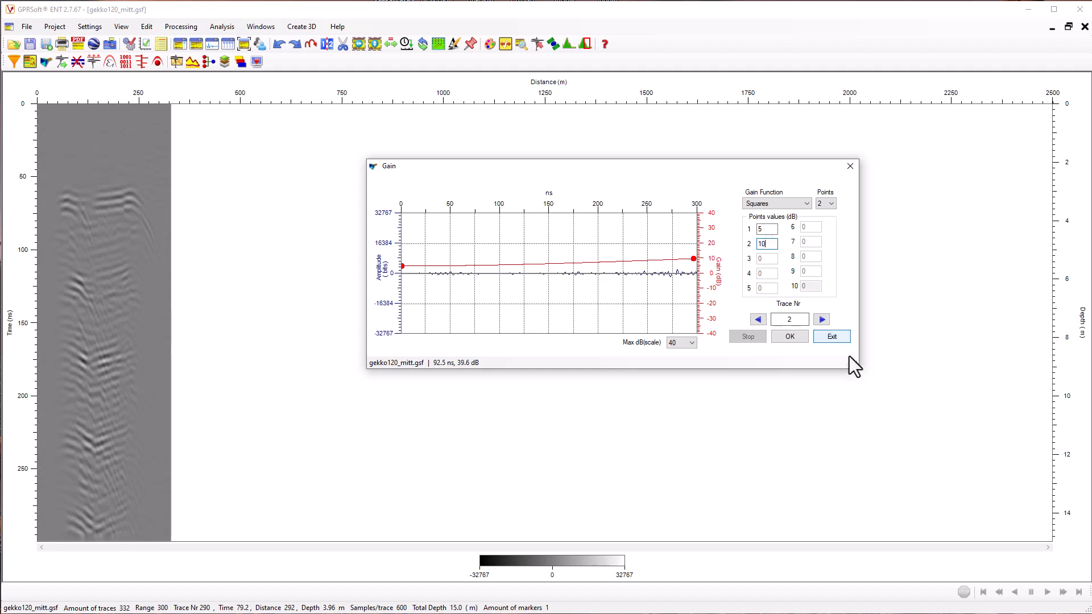
{"action": "left_click", "coordinate": [794, 337]}
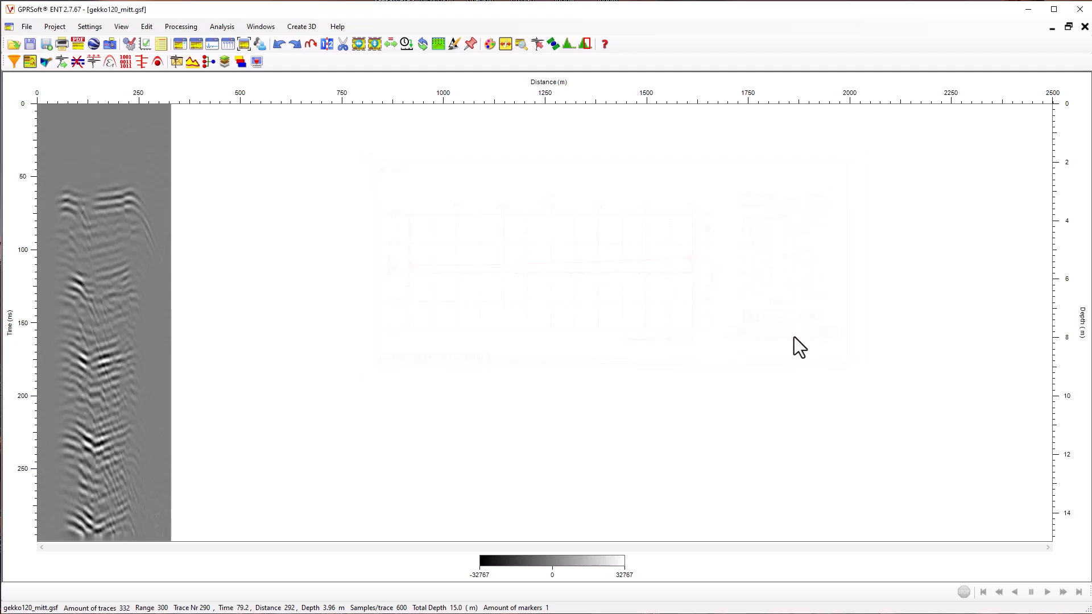
Set up a second gain for gekko120_mitt.gsf using the Custom function with 10 points
{"action": "left_click", "coordinate": [47, 64]}
{"action": "left_click_drag", "start_coordinate": [121, 85], "coordinate": [523, 149]}
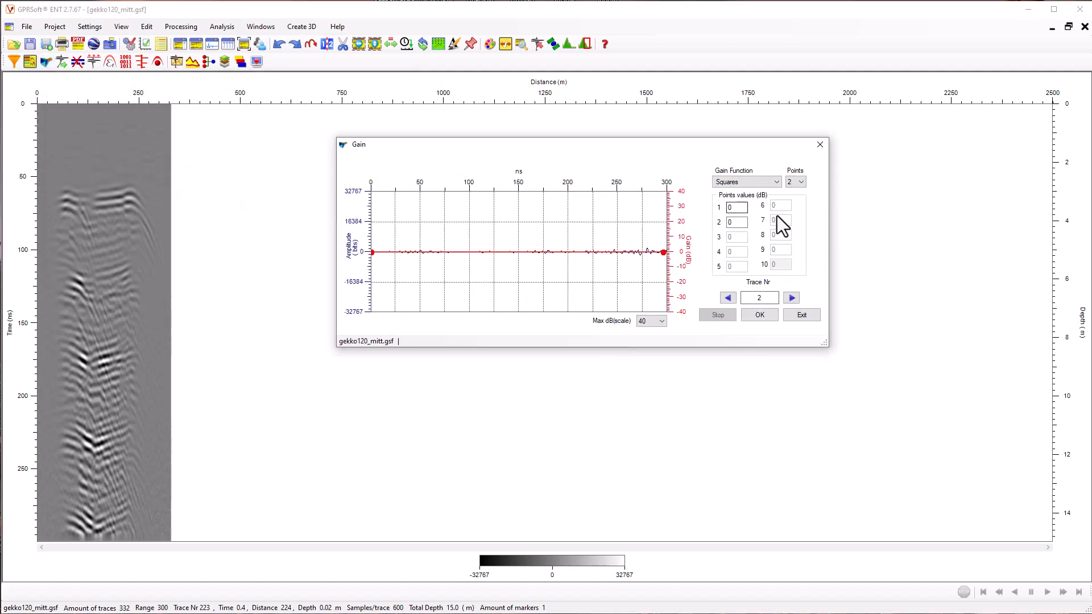
{"action": "left_click", "coordinate": [776, 181]}
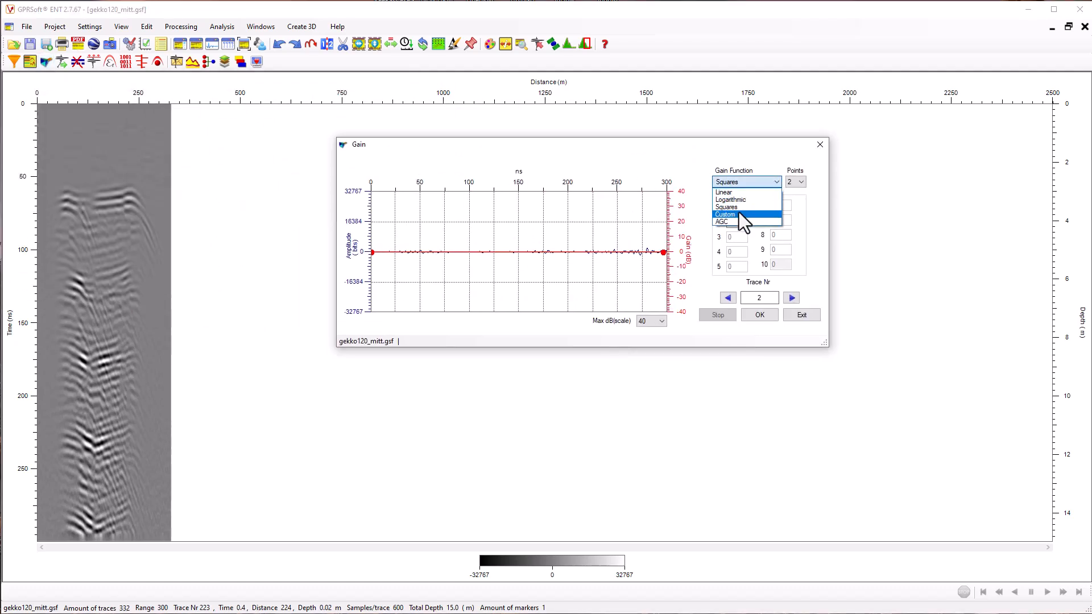
{"action": "left_click", "coordinate": [736, 212]}
{"action": "left_click", "coordinate": [795, 182]}
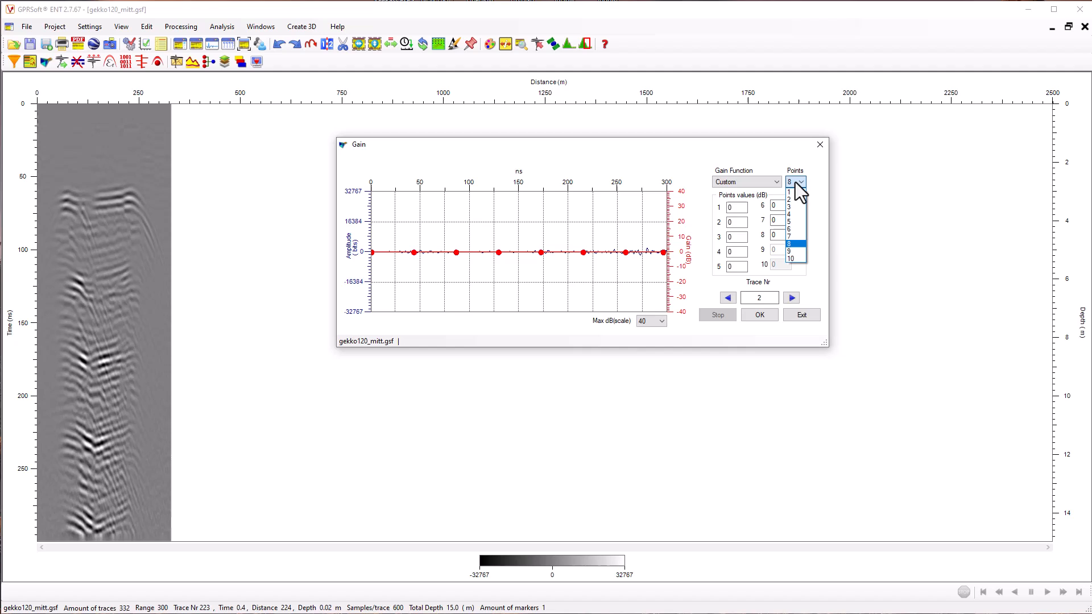
{"action": "left_click", "coordinate": [796, 258]}
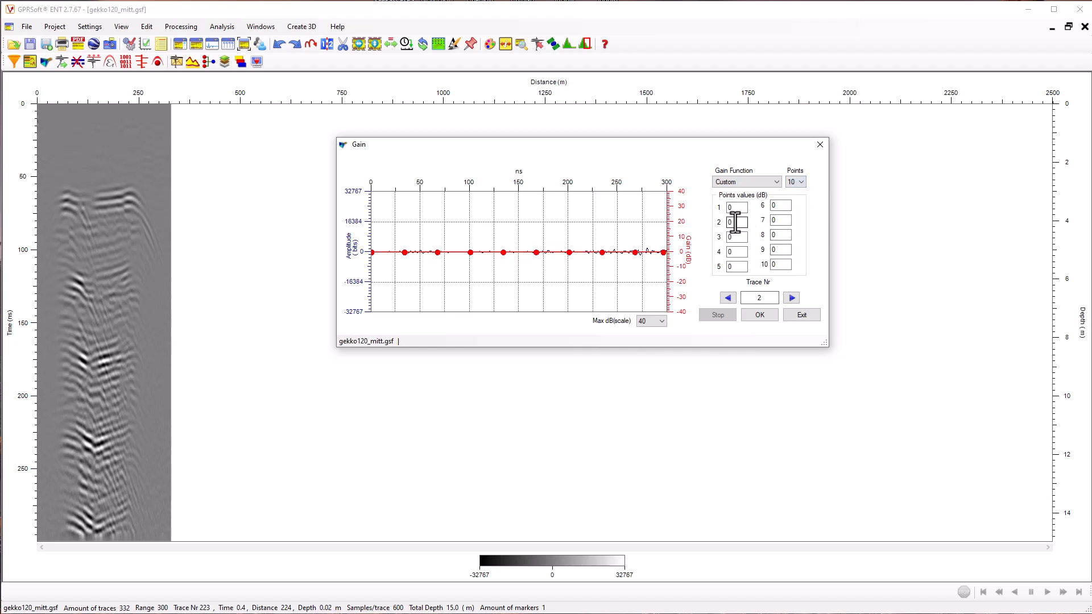
Set custom gain points 2 and 3 to 18 dB, point 4 to 15 dB and point 5 to 10 dB
{"action": "left_click_drag", "start_coordinate": [731, 222], "coordinate": [722, 222]}
{"action": "type", "text": "1818"}
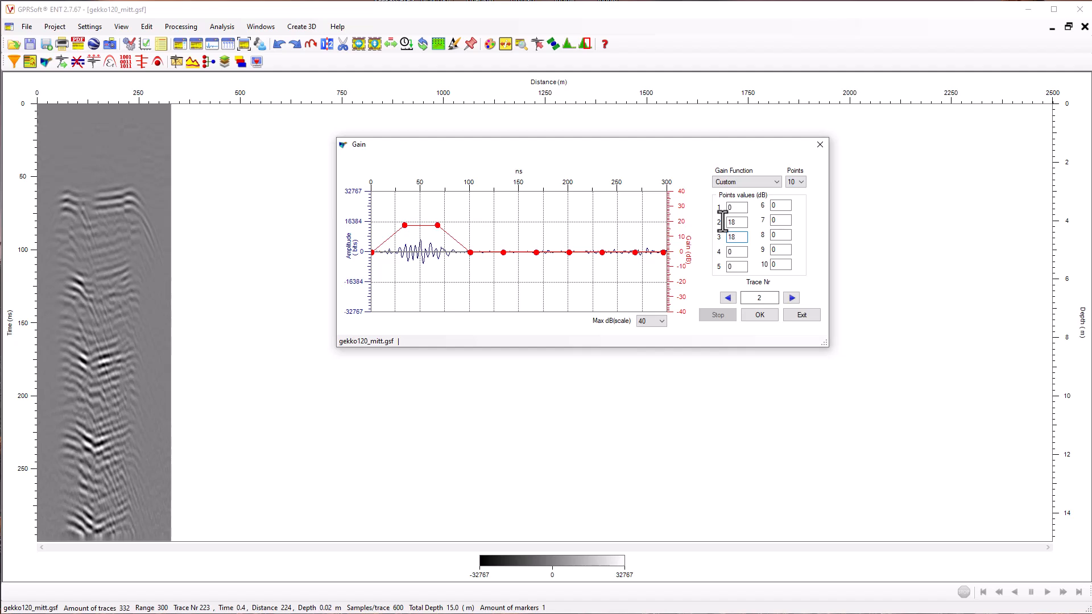
{"action": "key", "text": "Tab"}
{"action": "type", "text": "15"}
{"action": "type", "text": "10"}
{"action": "key", "text": "Tab"}
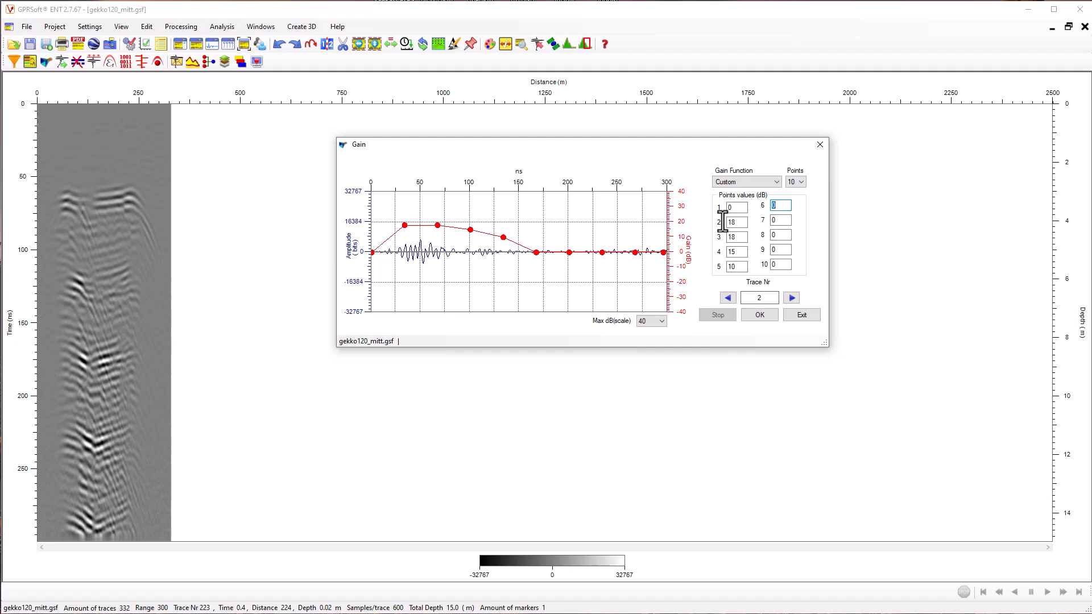
Set custom gain point 6 to 5 dB and point 7 to 3 dB, and apply the gain to gekko120_mitt.gsf
{"action": "type", "text": "5"}
{"action": "key", "text": "Tab"}
{"action": "type", "text": "3"}
{"action": "left_click", "coordinate": [765, 315]}
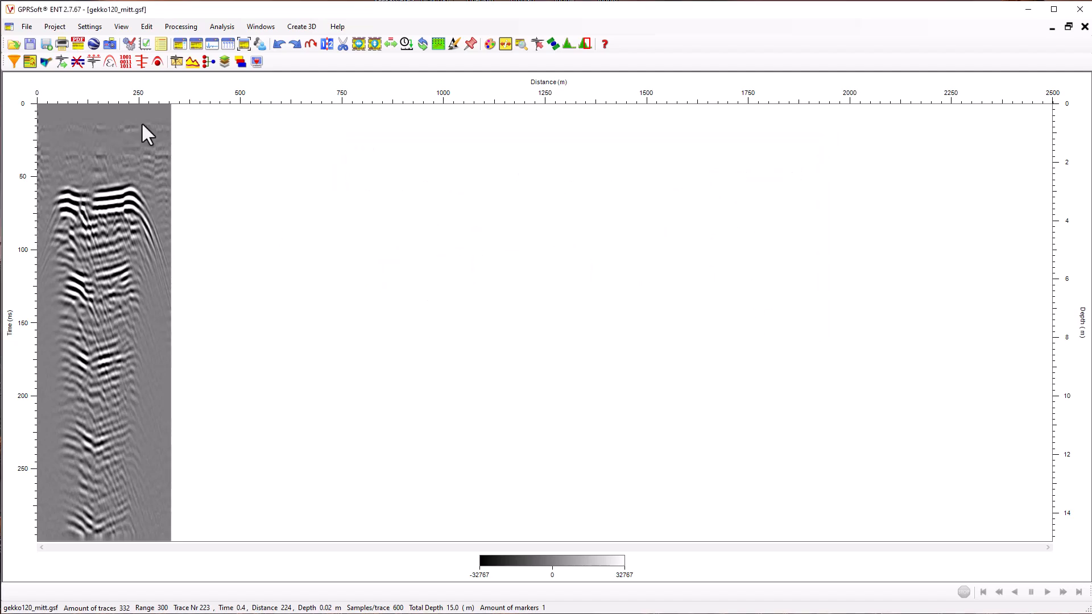
Save the processed middle section as a new Geoscanners survey file named gekko120_mitt_pr.gsf and close it
{"action": "left_click", "coordinate": [29, 28]}
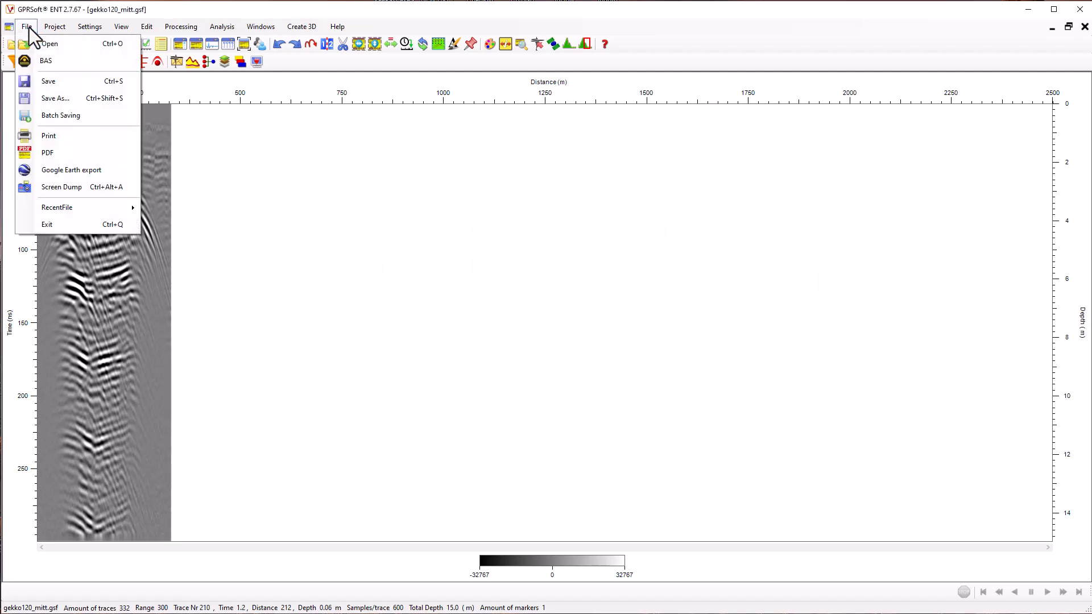
{"action": "left_click", "coordinate": [61, 101]}
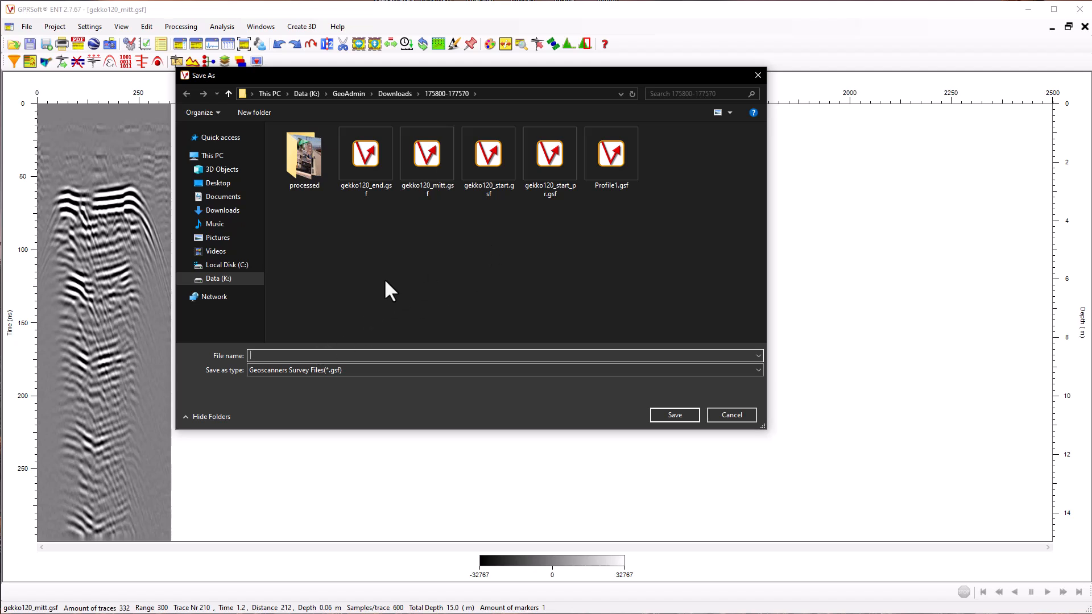
{"action": "left_click", "coordinate": [441, 187]}
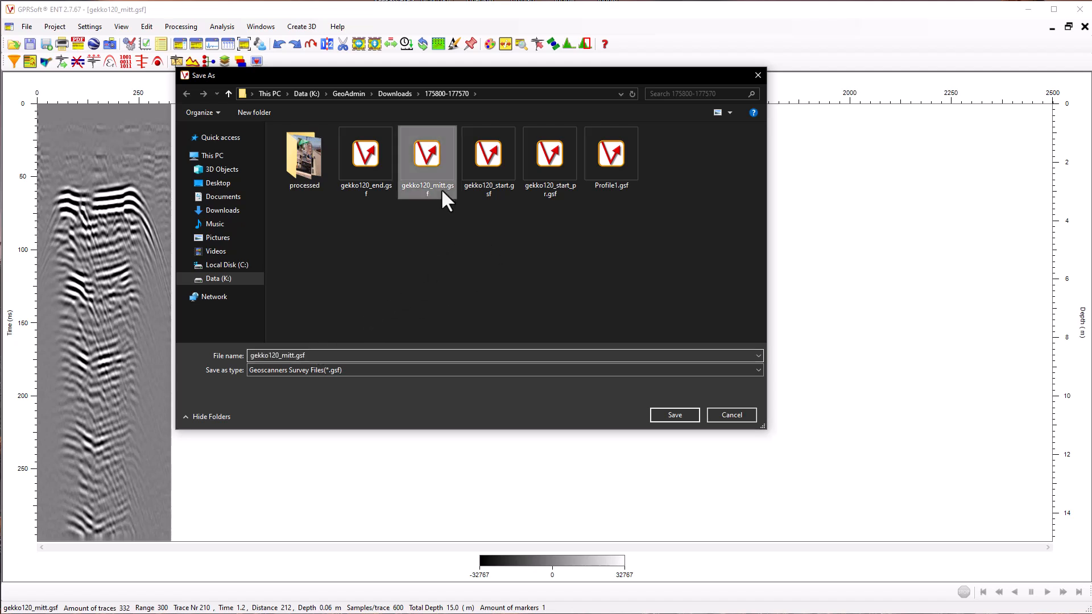
{"action": "left_click", "coordinate": [294, 355]}
{"action": "left_click", "coordinate": [293, 355]}
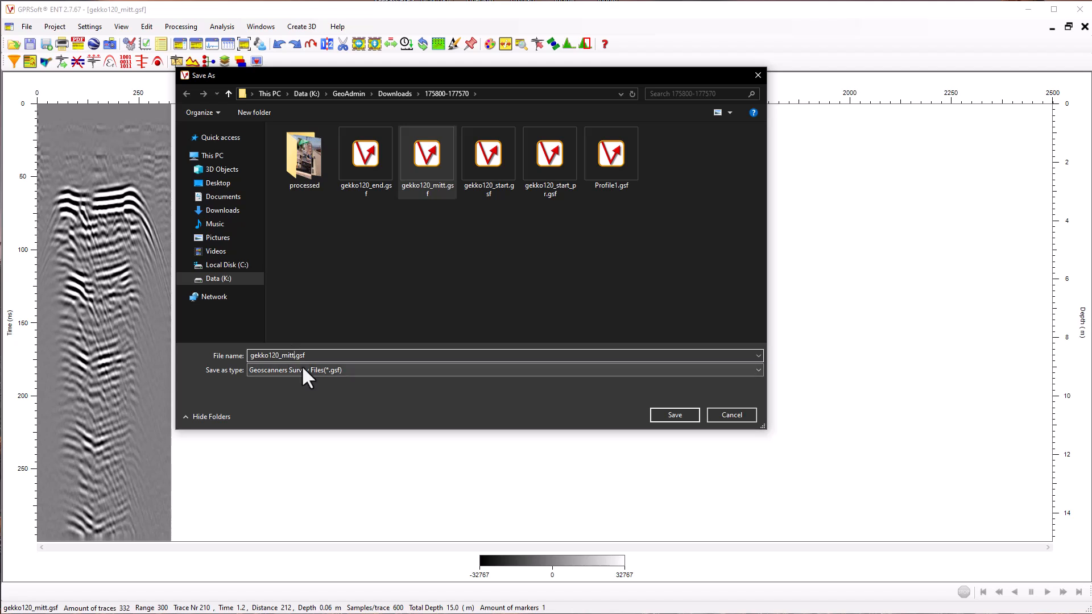
{"action": "type", "text": "_pr"}
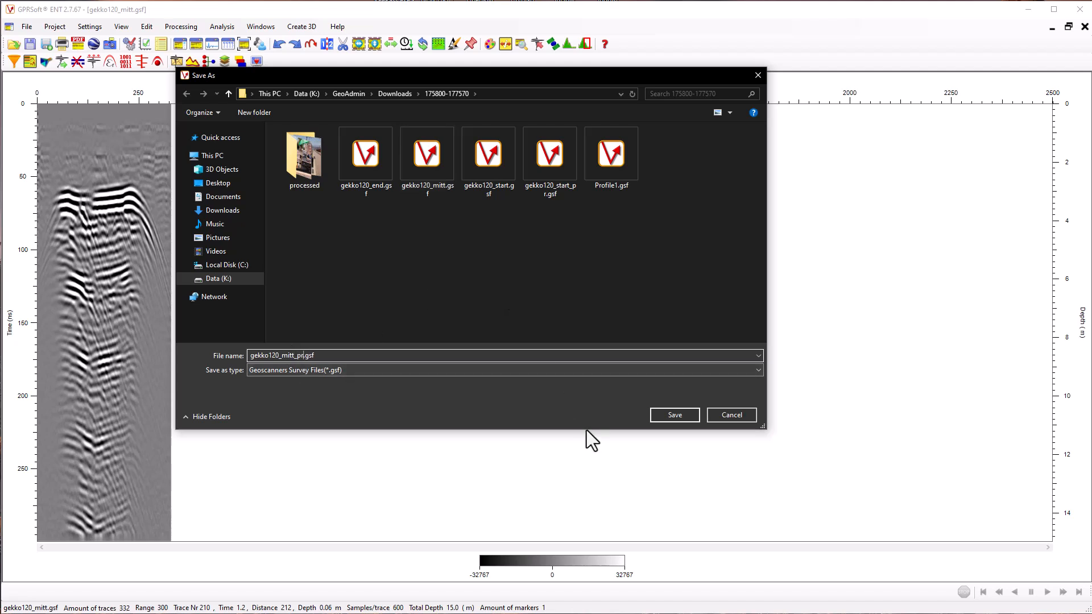
{"action": "left_click", "coordinate": [677, 414]}
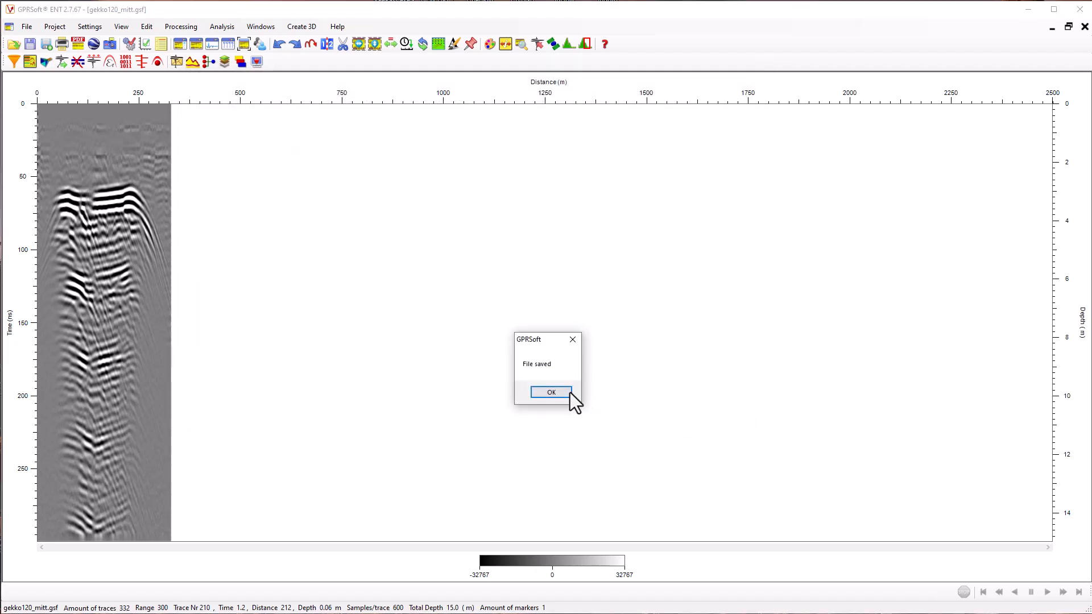
{"action": "left_click", "coordinate": [570, 392]}
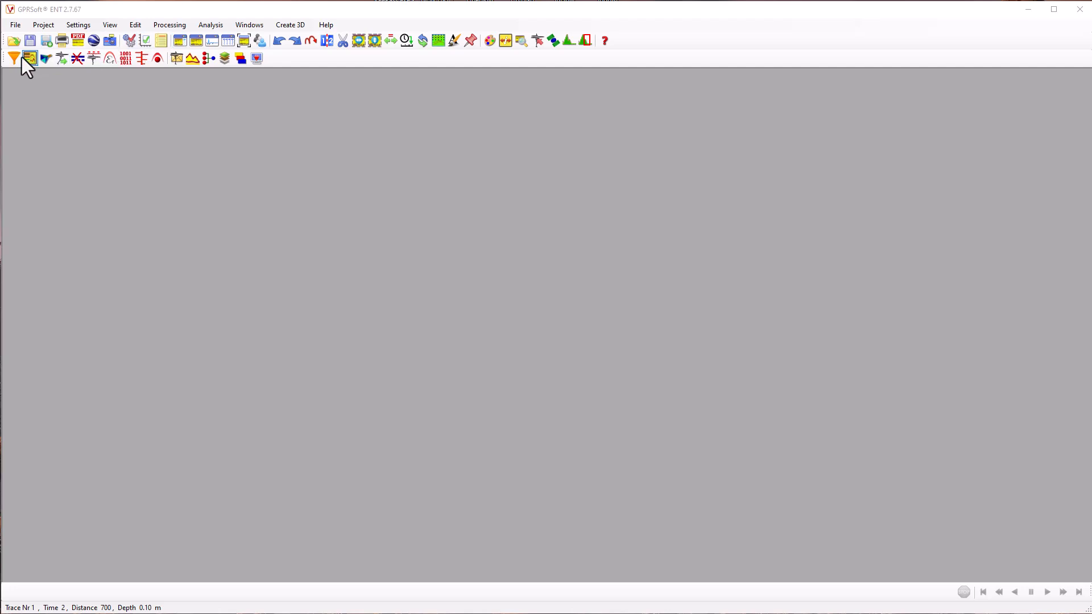
Open the saved end section gekko120_end.gsf and maximize its window
{"action": "left_click", "coordinate": [13, 40]}
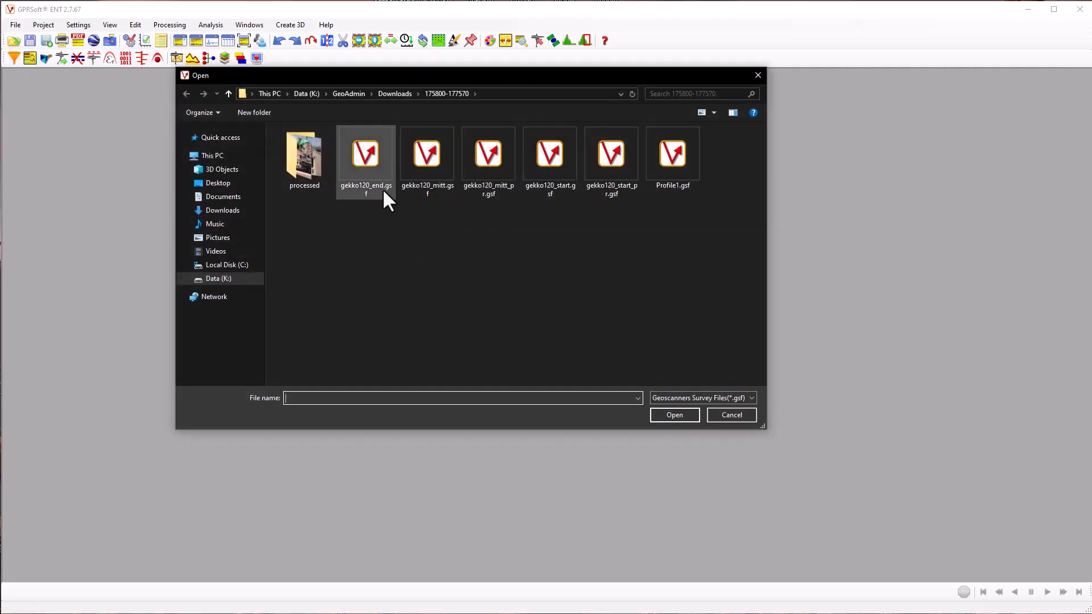
{"action": "left_click", "coordinate": [382, 189]}
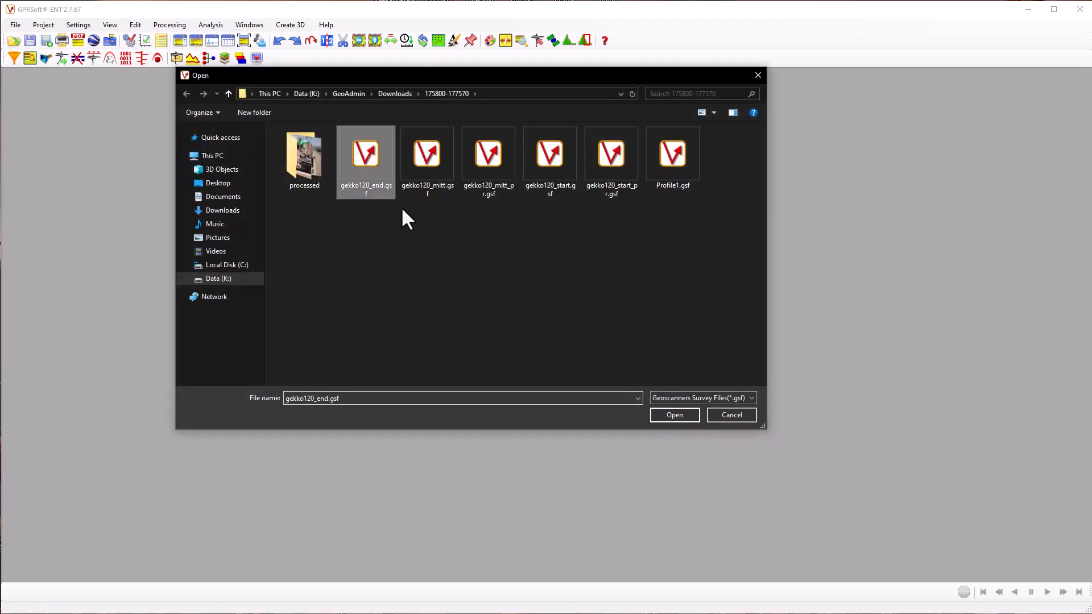
{"action": "left_click", "coordinate": [674, 415]}
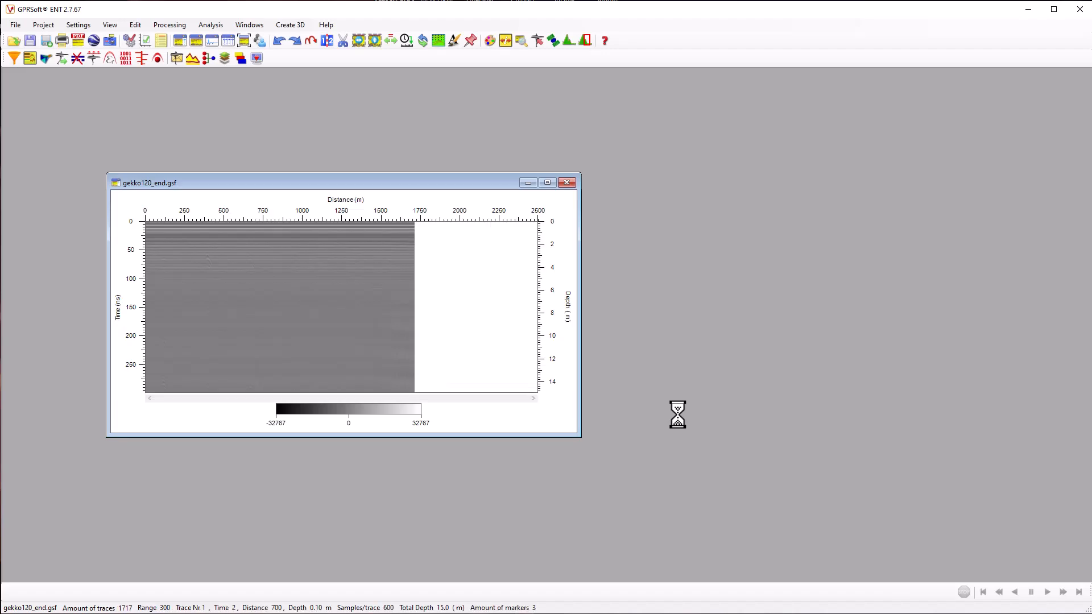
{"action": "left_click", "coordinate": [547, 181]}
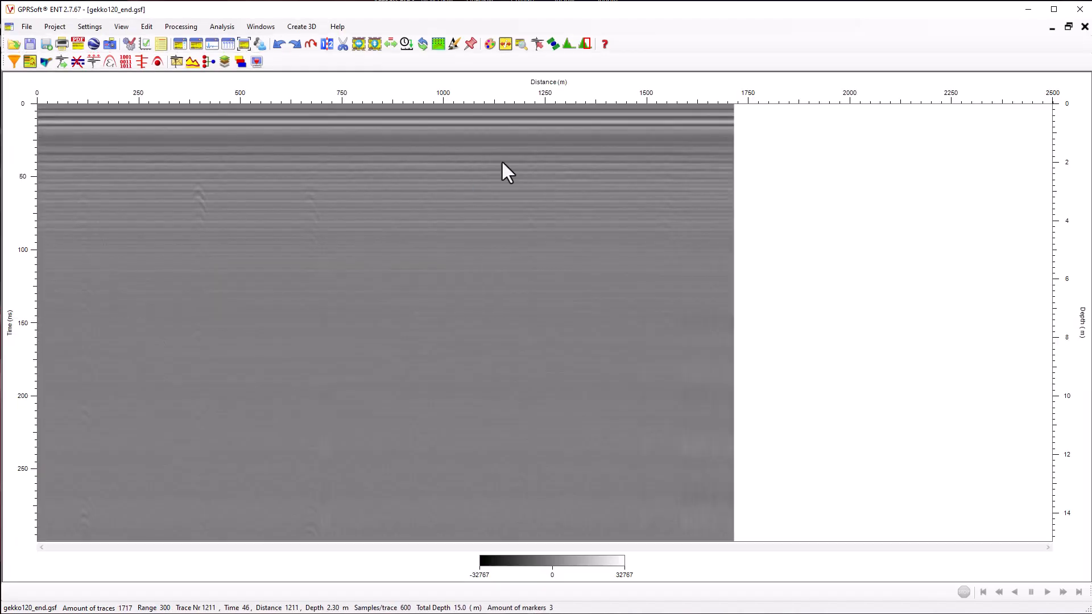
Apply background removal to gekko120_end.gsf, followed by an IIR filter with 66 MHz high-pass and 266 MHz low-pass cutoffs
{"action": "left_click", "coordinate": [28, 62]}
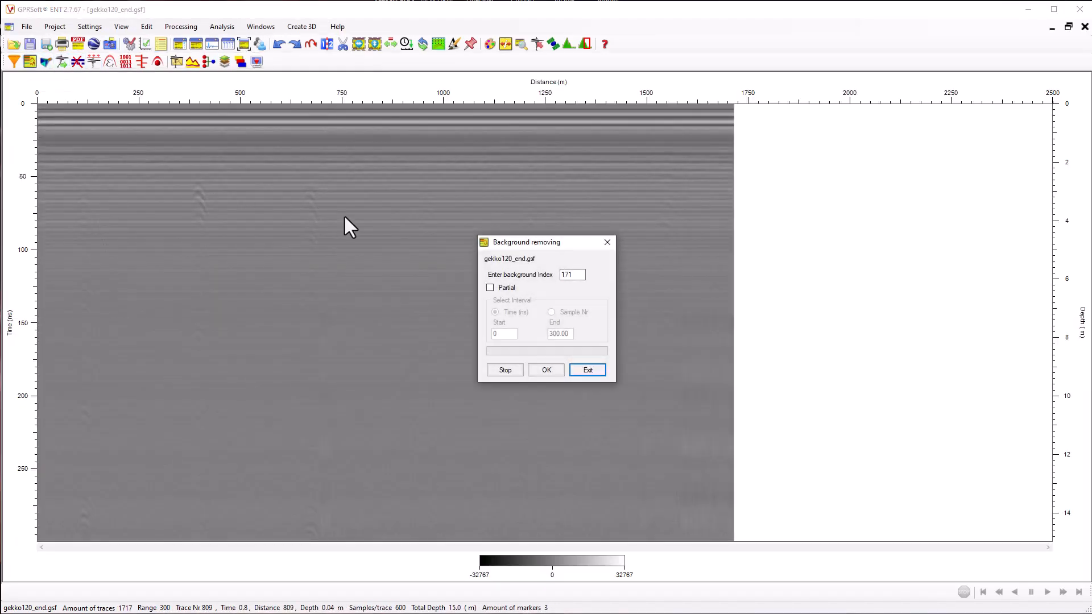
{"action": "double_click", "coordinate": [573, 274]}
{"action": "left_click", "coordinate": [544, 367]}
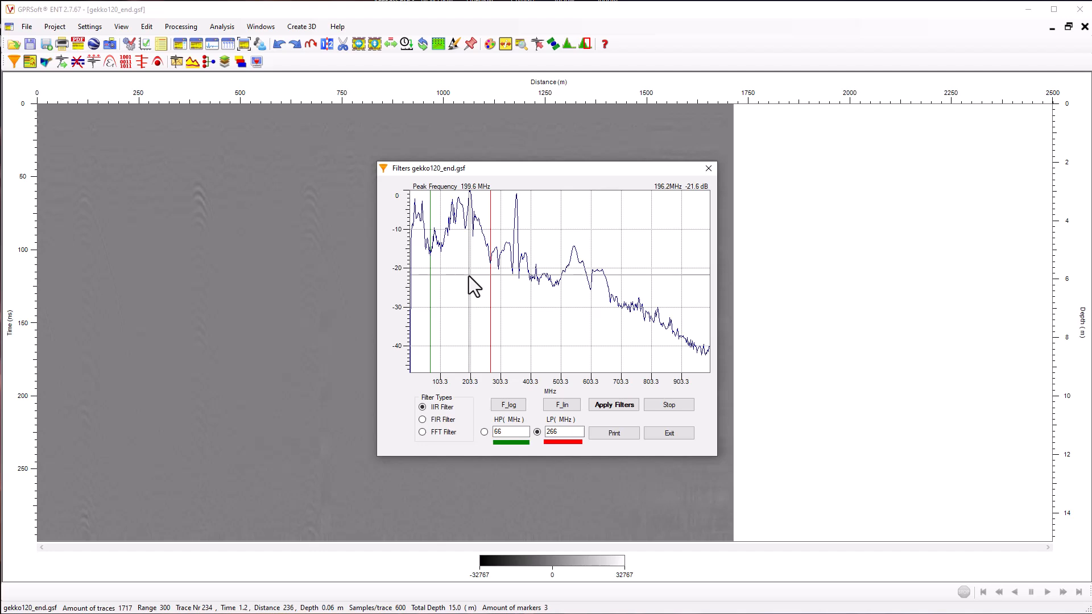
{"action": "left_click", "coordinate": [612, 405]}
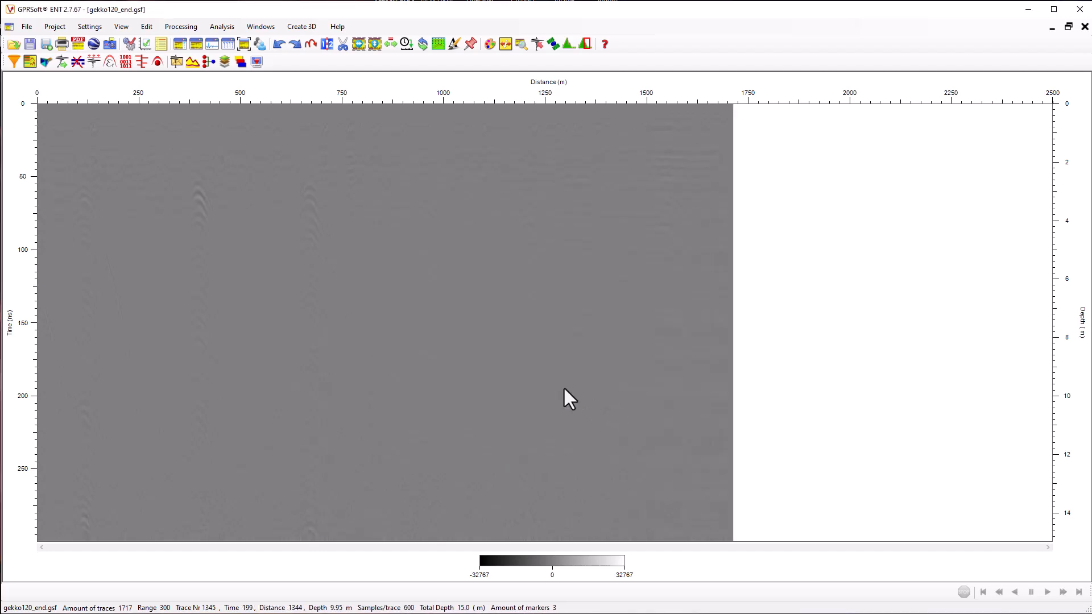
Apply a Squares gain to gekko120_end.gsf with point 1 at 10 dB and point 2 at 20 dB
{"action": "left_click", "coordinate": [46, 62]}
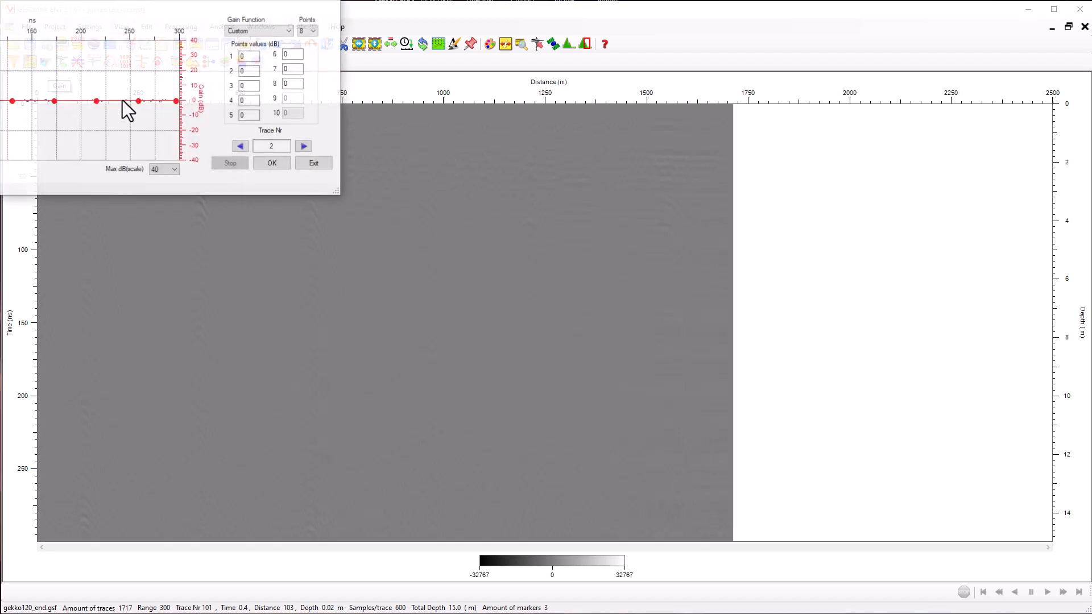
{"action": "left_click_drag", "start_coordinate": [180, 8], "coordinate": [675, 214]}
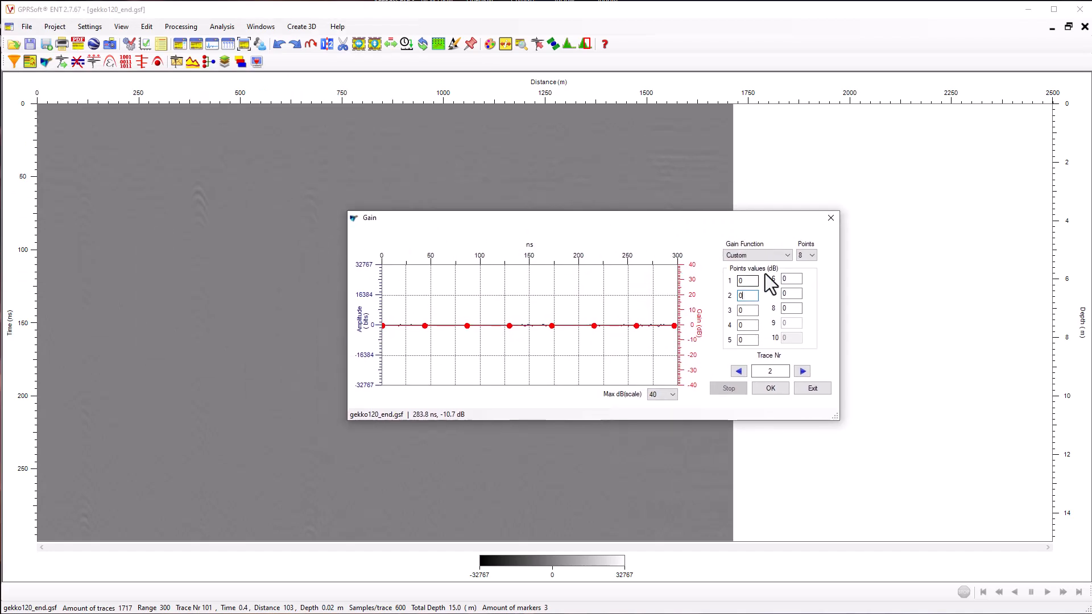
{"action": "left_click", "coordinate": [788, 257]}
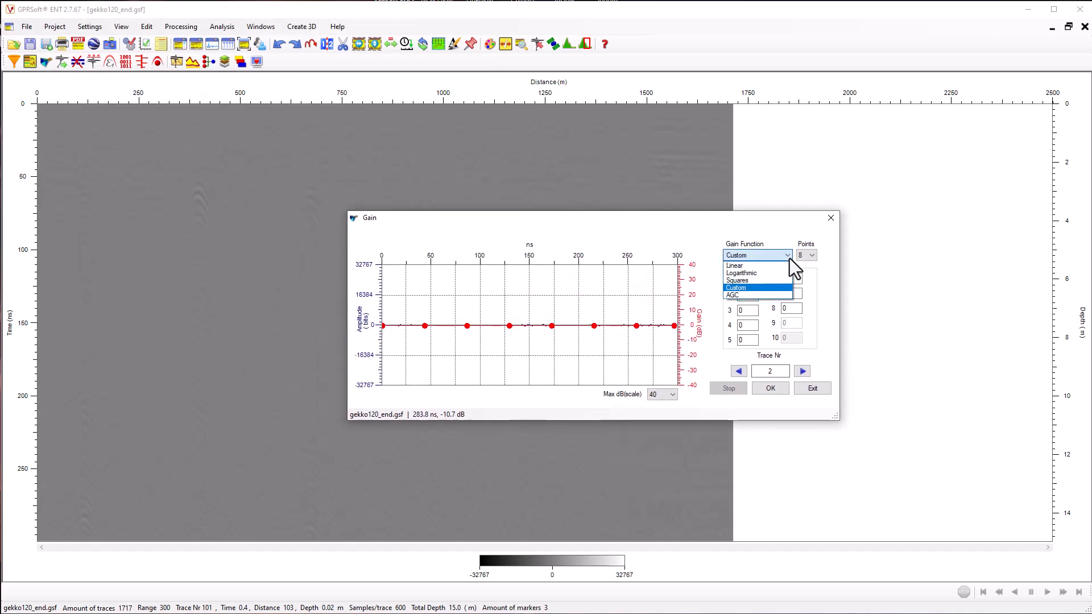
{"action": "left_click", "coordinate": [753, 290]}
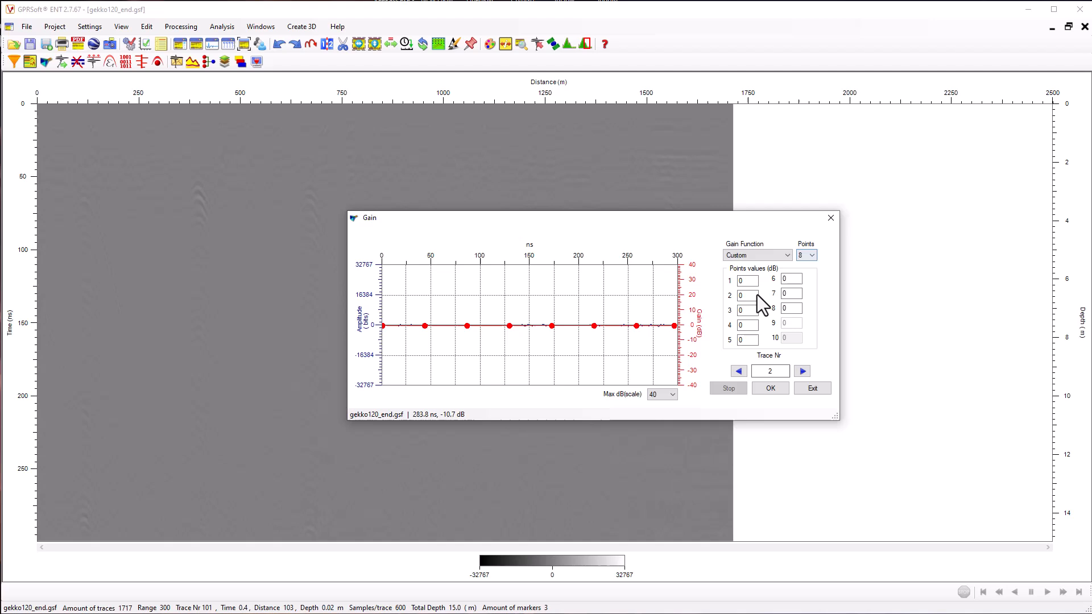
{"action": "left_click", "coordinate": [783, 255]}
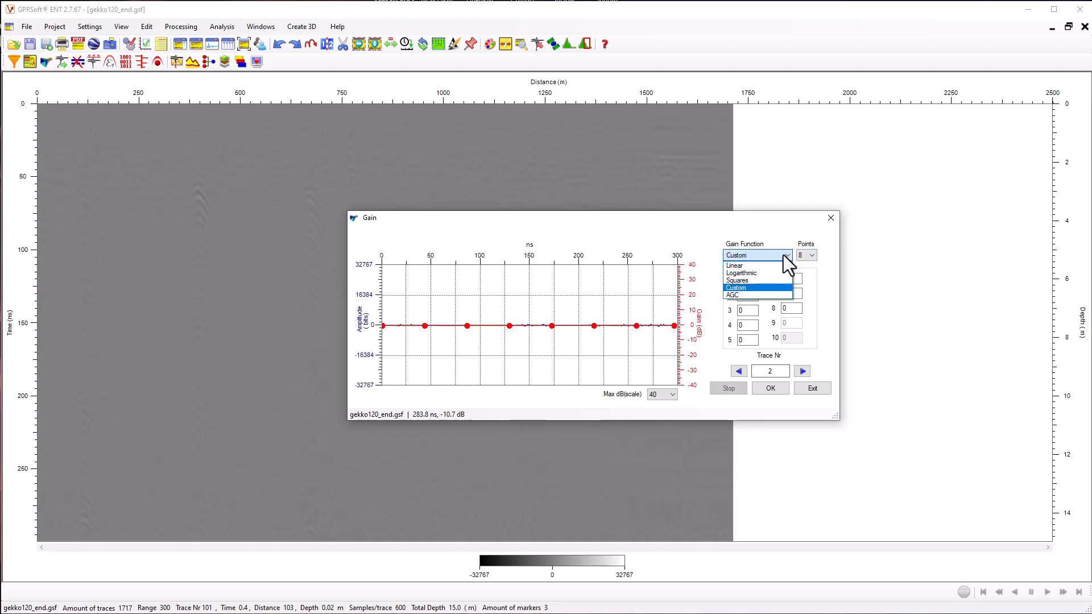
{"action": "left_click", "coordinate": [759, 281]}
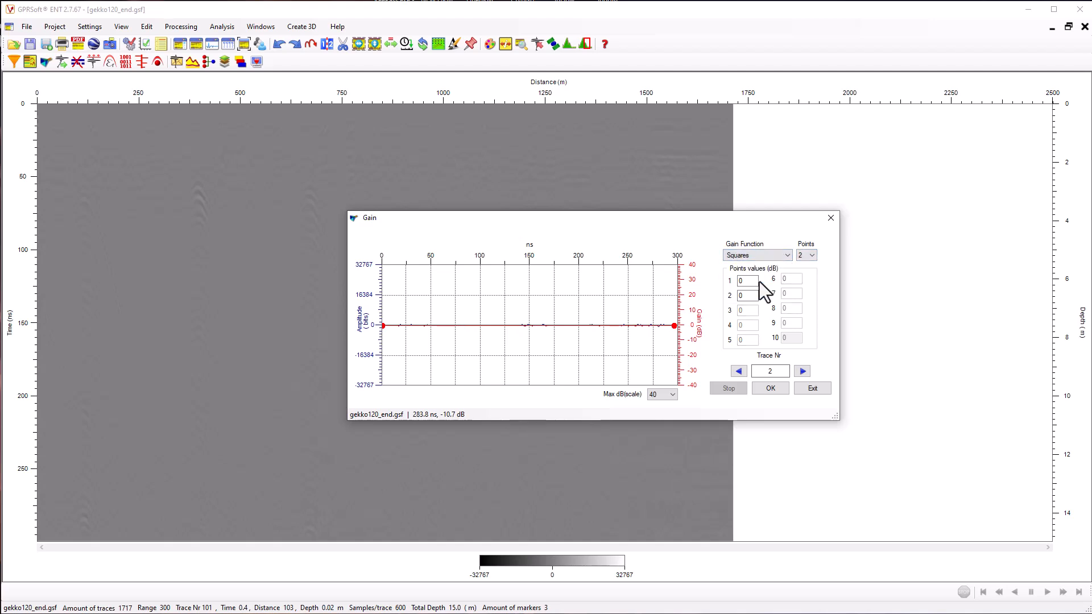
{"action": "left_click_drag", "start_coordinate": [748, 281], "coordinate": [733, 286]}
{"action": "type", "text": "10"}
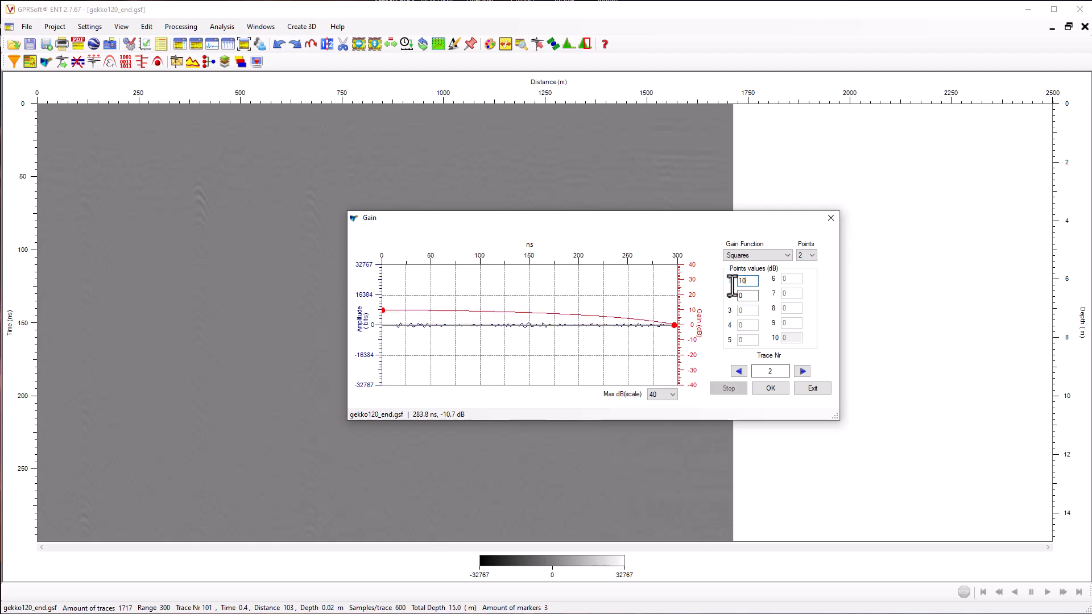
{"action": "key", "text": "Tab"}
{"action": "type", "text": "20"}
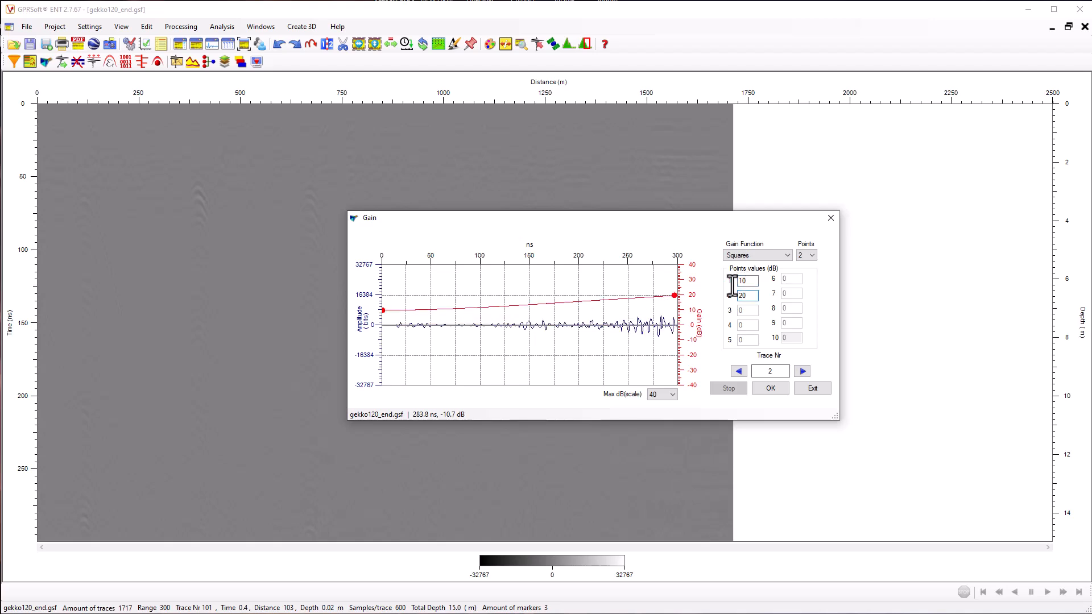
{"action": "left_click", "coordinate": [771, 388]}
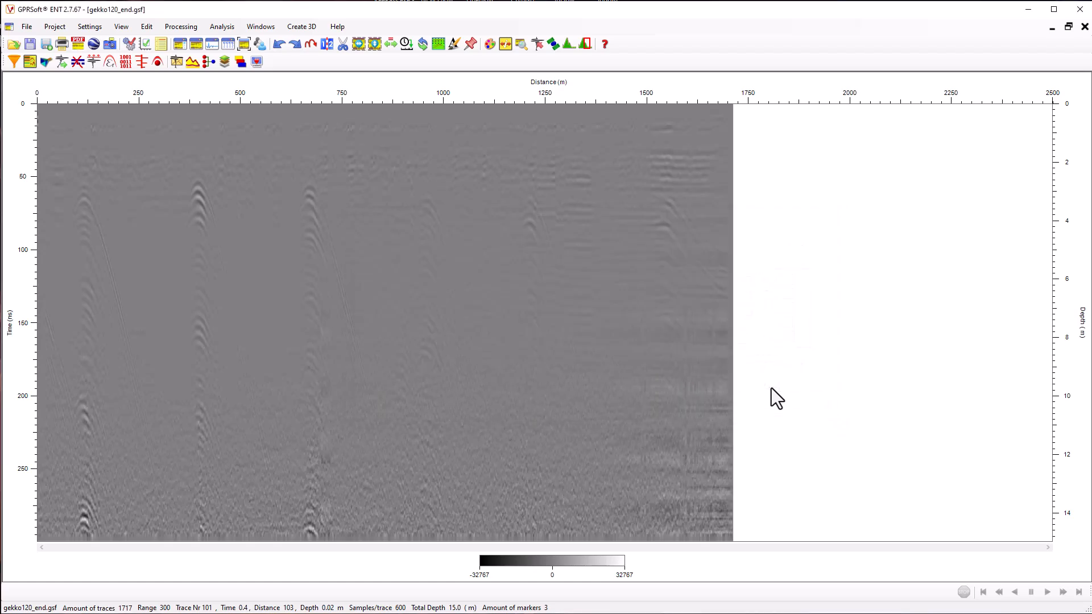
Set up a second gain for gekko120_end.gsf using the Custom function with 10 points
{"action": "left_click", "coordinate": [43, 63]}
{"action": "left_click_drag", "start_coordinate": [101, 12], "coordinate": [430, 121]}
{"action": "left_click_drag", "start_coordinate": [512, 138], "coordinate": [722, 188]}
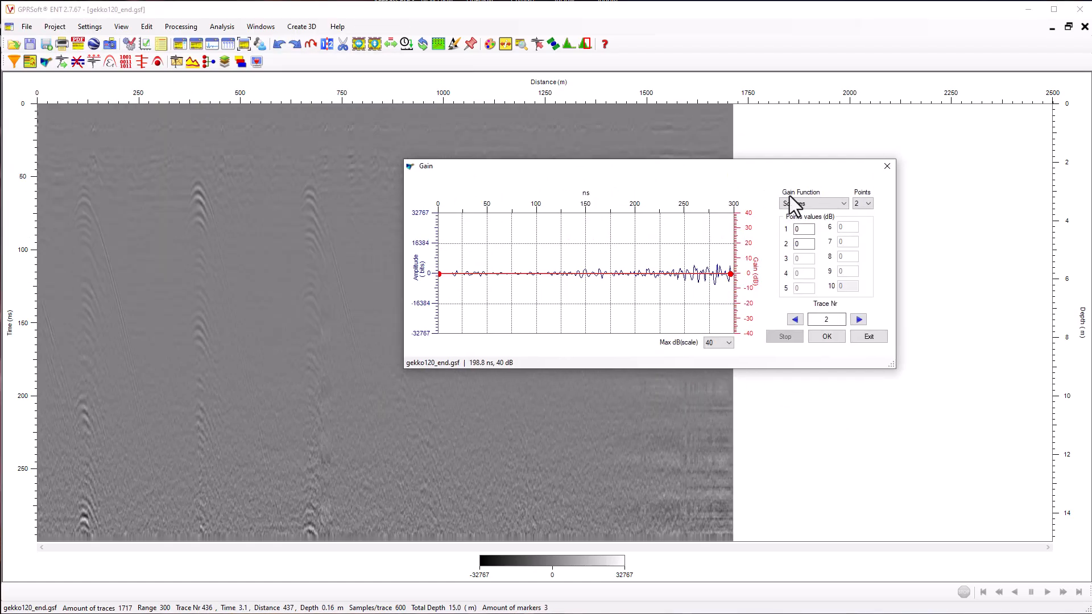
{"action": "left_click", "coordinate": [814, 202]}
{"action": "left_click", "coordinate": [806, 234]}
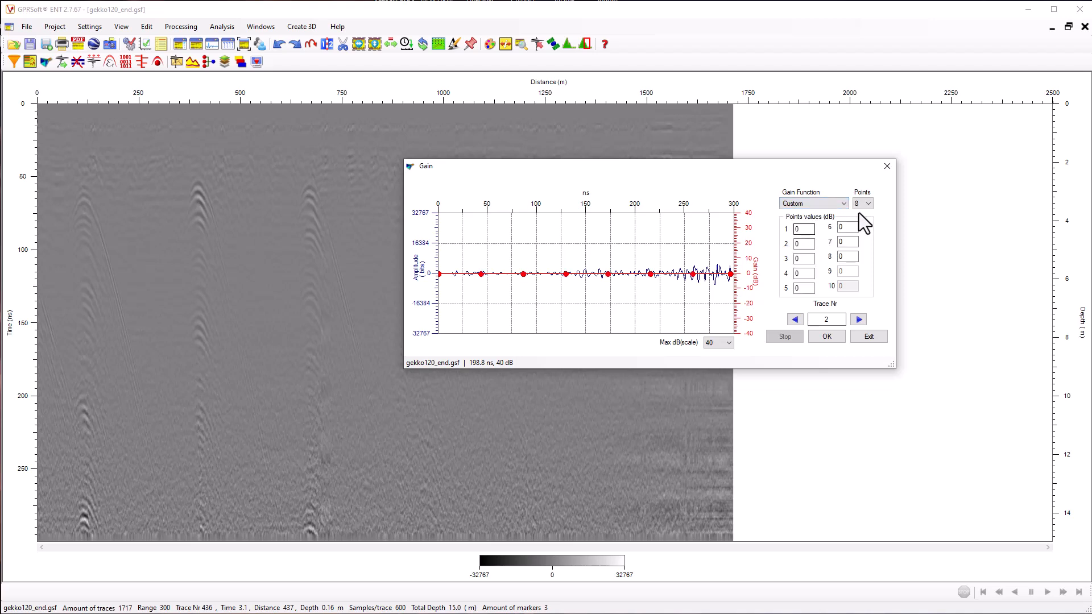
{"action": "left_click", "coordinate": [862, 206]}
{"action": "left_click", "coordinate": [864, 282]}
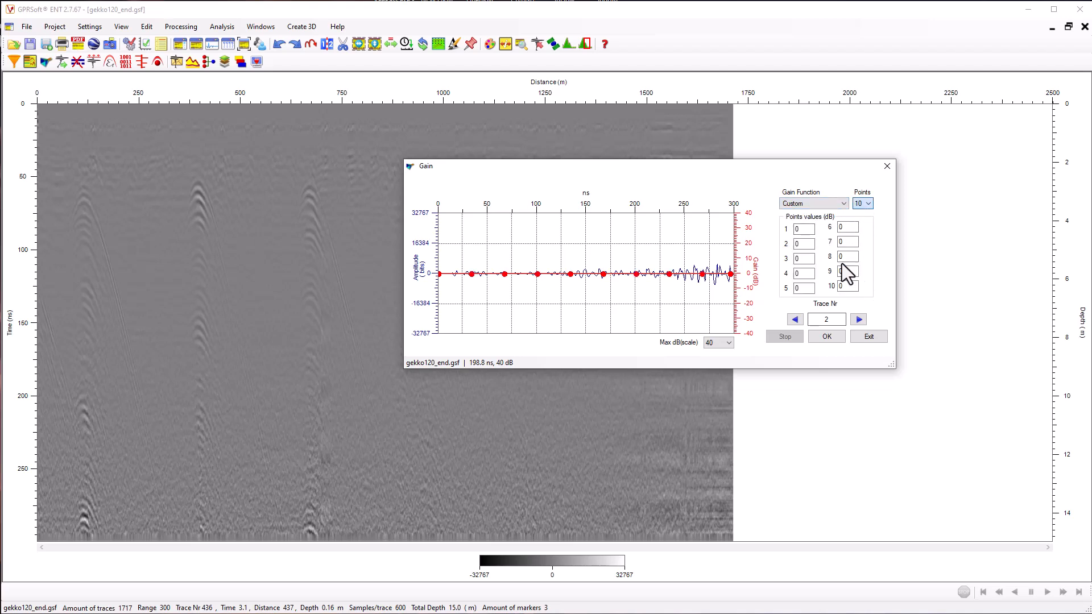
Set custom gain points 2 and 3 to 18 dB, point 4 to 15 dB and point 5 to 10 dB
{"action": "double_click", "coordinate": [804, 244]}
{"action": "type", "text": "18"}
{"action": "key", "text": "Tab"}
{"action": "type", "text": "18"}
{"action": "key", "text": "Tab"}
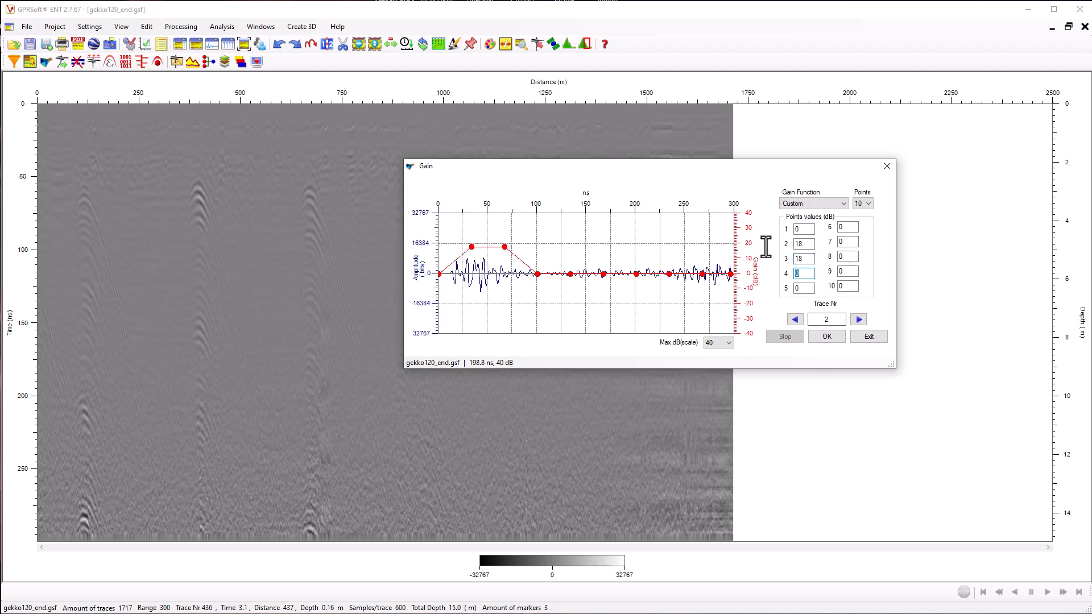
{"action": "type", "text": "15"}
{"action": "key", "text": "Tab"}
{"action": "type", "text": "10"}
{"action": "key", "text": "Tab"}
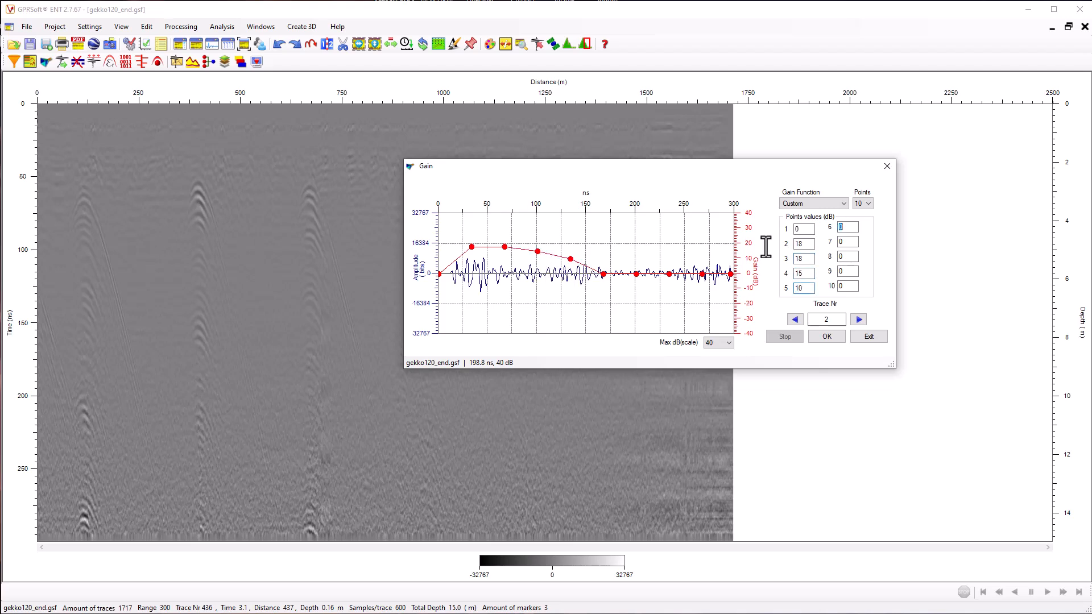
Set custom gain point 6 to 5 dB and point 7 to 3 dB, and apply the gain to gekko120_end.gsf
{"action": "type", "text": "5"}
{"action": "key", "text": "Tab"}
{"action": "type", "text": "3"}
{"action": "left_click", "coordinate": [825, 336]}
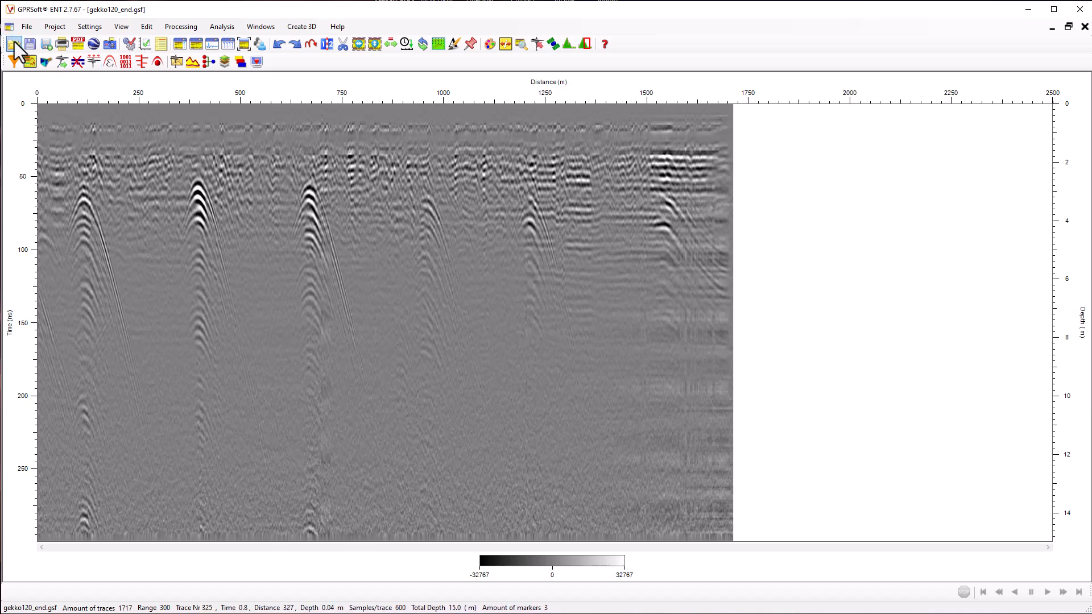
Save the processed end section as a new Geoscanners survey file named gekko120_end_pr.gsf and close it
{"action": "left_click", "coordinate": [23, 28]}
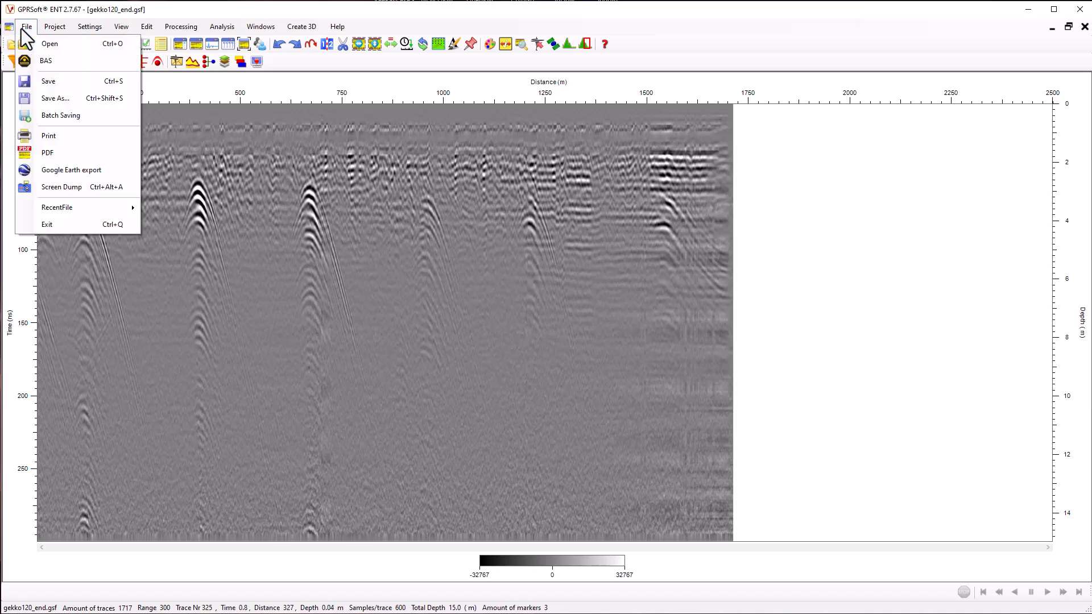
{"action": "left_click", "coordinate": [56, 98]}
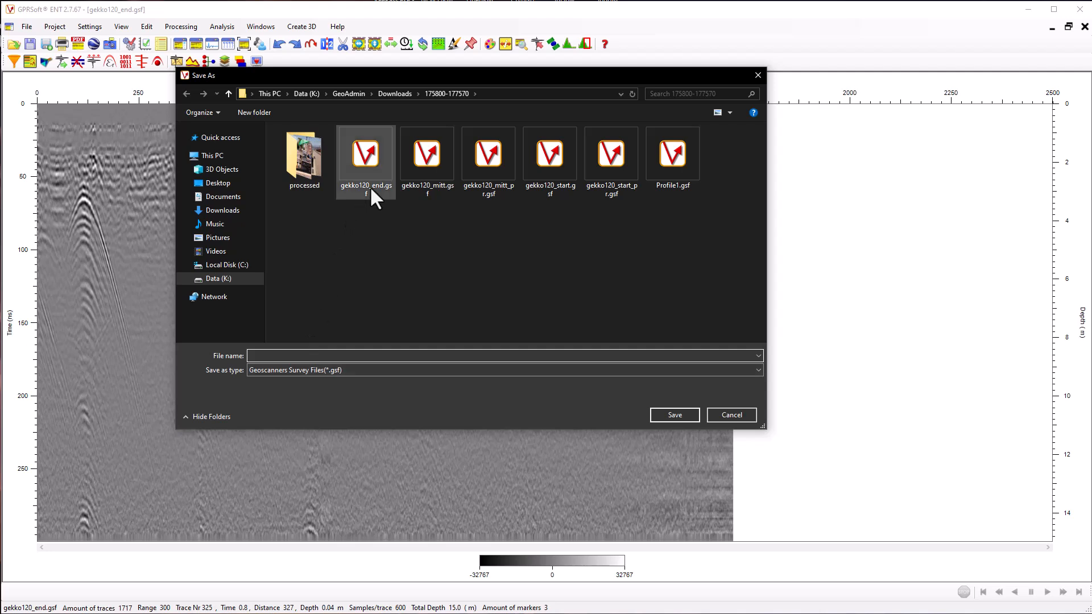
{"action": "left_click", "coordinate": [370, 186]}
{"action": "double_click", "coordinate": [289, 355]}
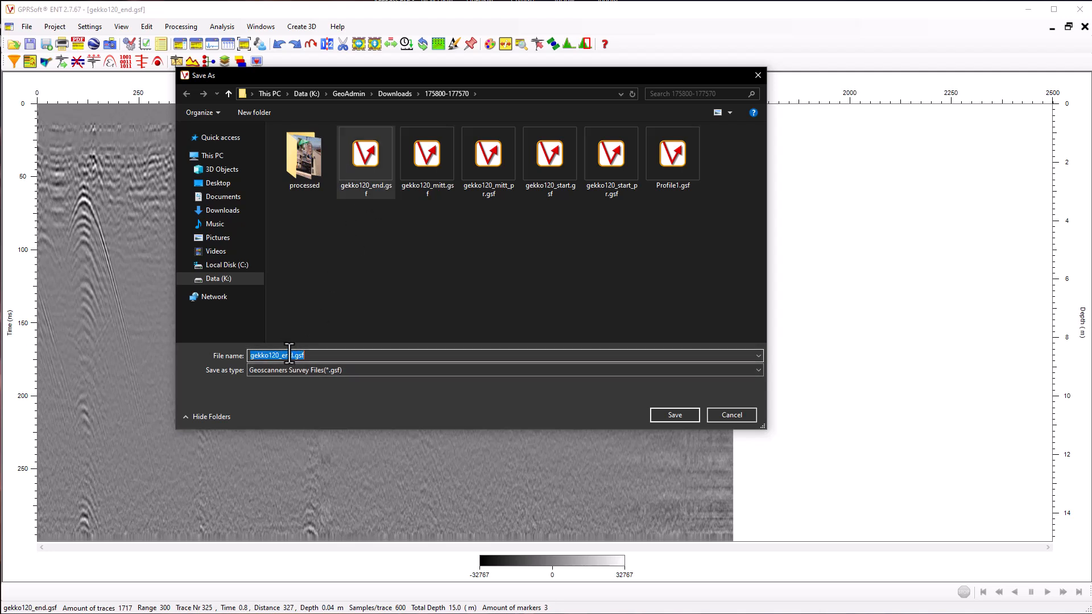
{"action": "left_click", "coordinate": [292, 354]}
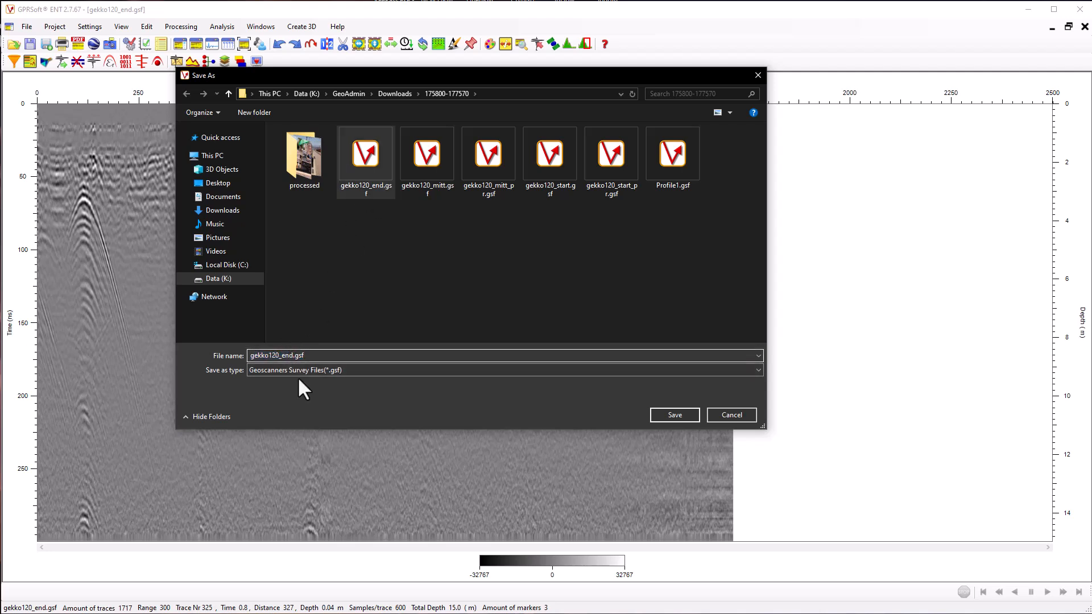
{"action": "type", "text": "_"}
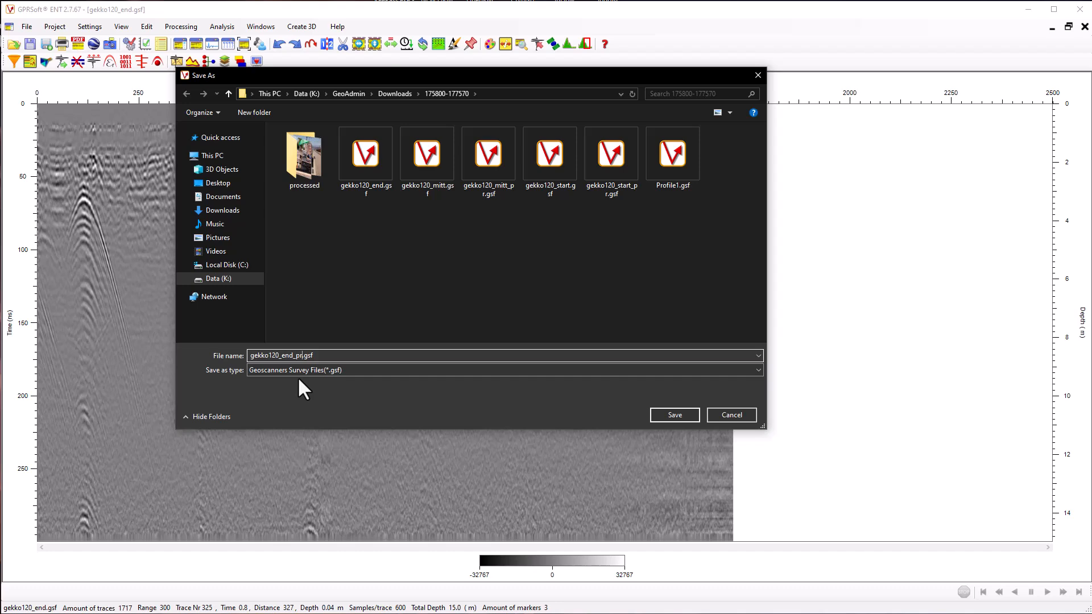
{"action": "type", "text": "pr"}
{"action": "left_click", "coordinate": [672, 412]}
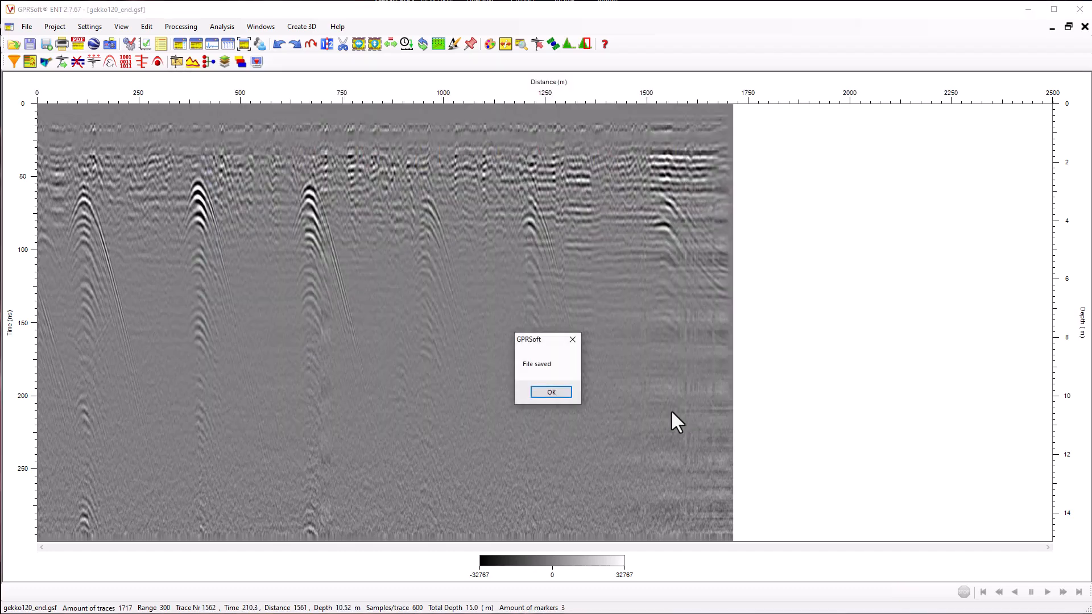
{"action": "left_click", "coordinate": [555, 393]}
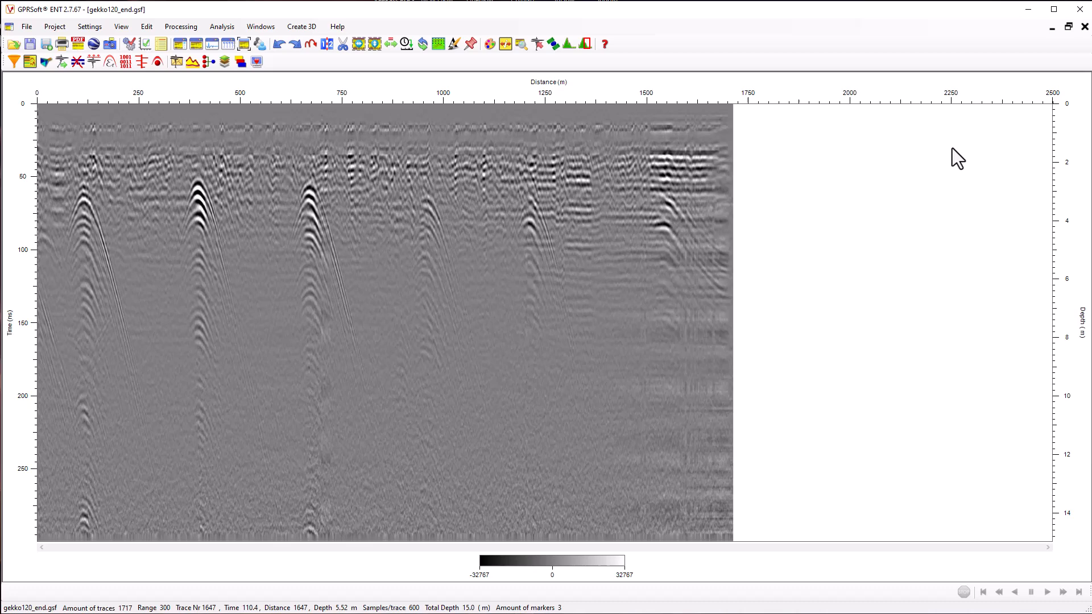
{"action": "left_click", "coordinate": [1085, 27]}
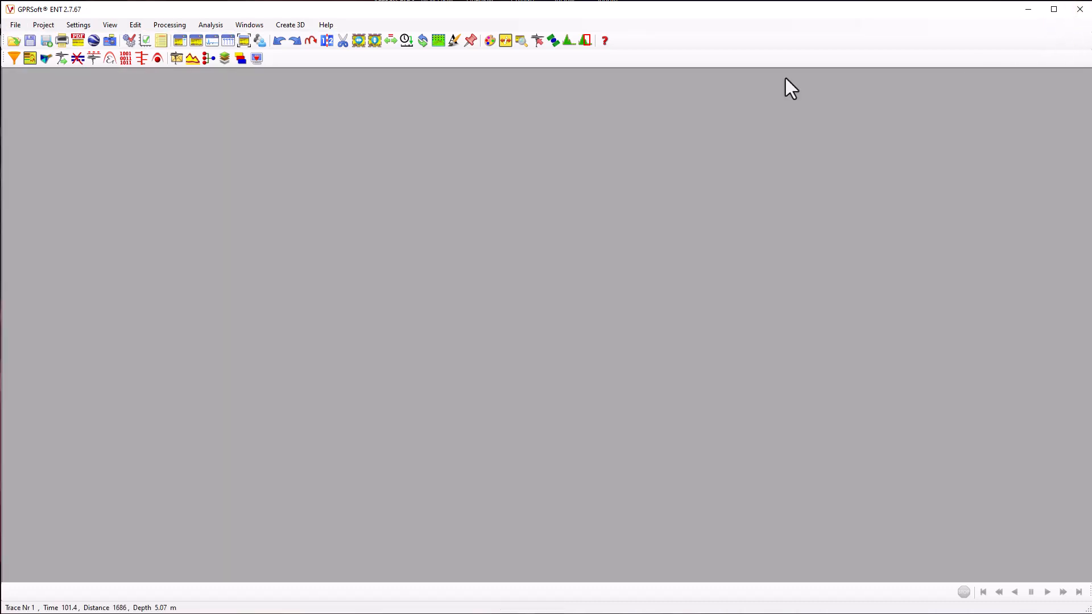
Open the processed start section gekko120_start_pr.gsf and maximize its window
{"action": "left_click", "coordinate": [14, 41]}
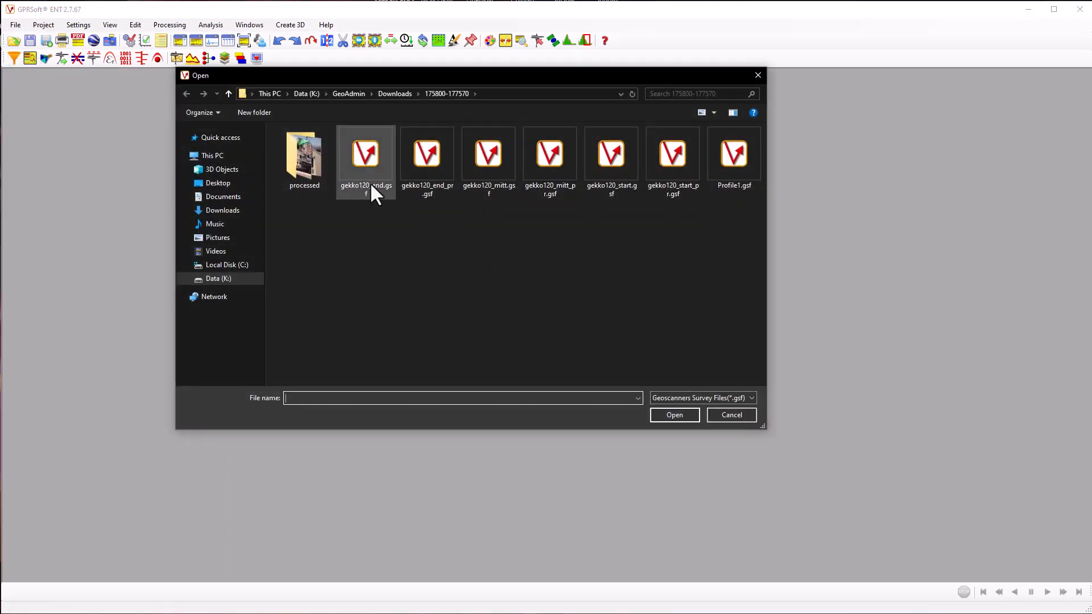
{"action": "left_click", "coordinate": [422, 182]}
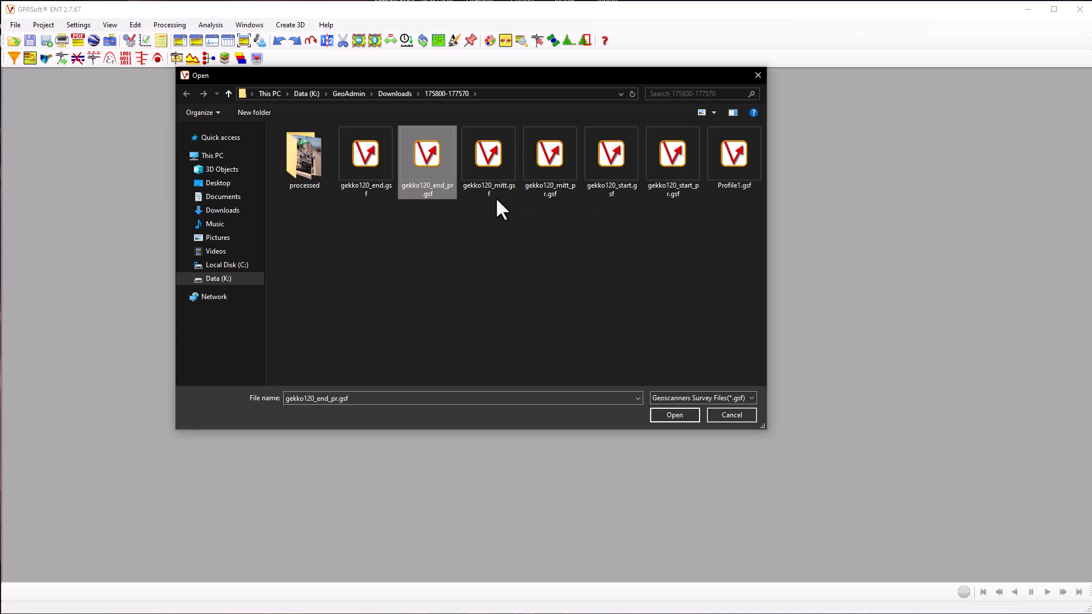
{"action": "left_click", "coordinate": [673, 196]}
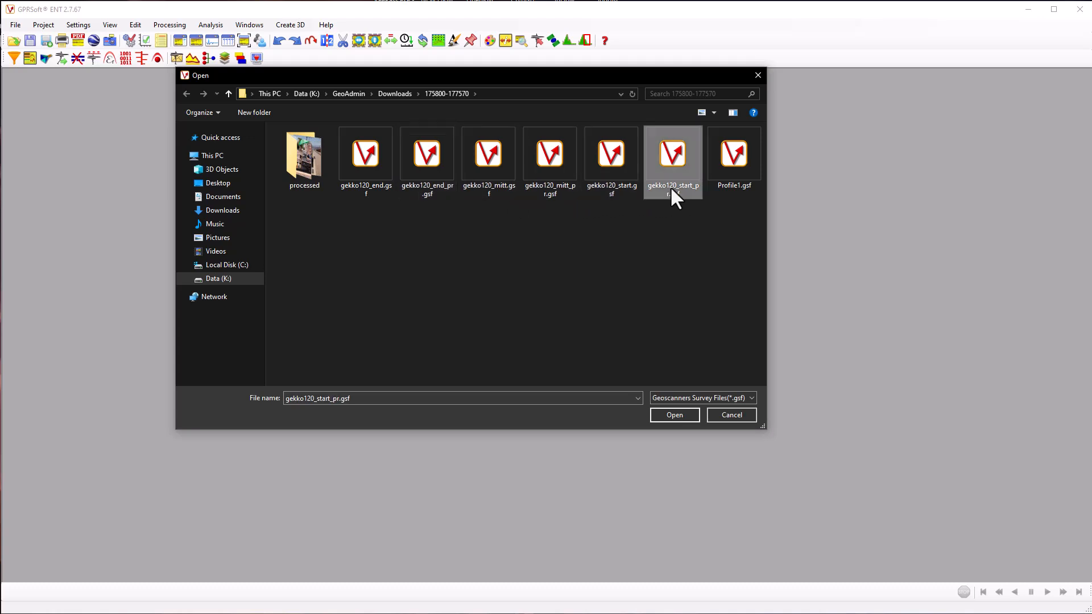
{"action": "left_click", "coordinate": [682, 412]}
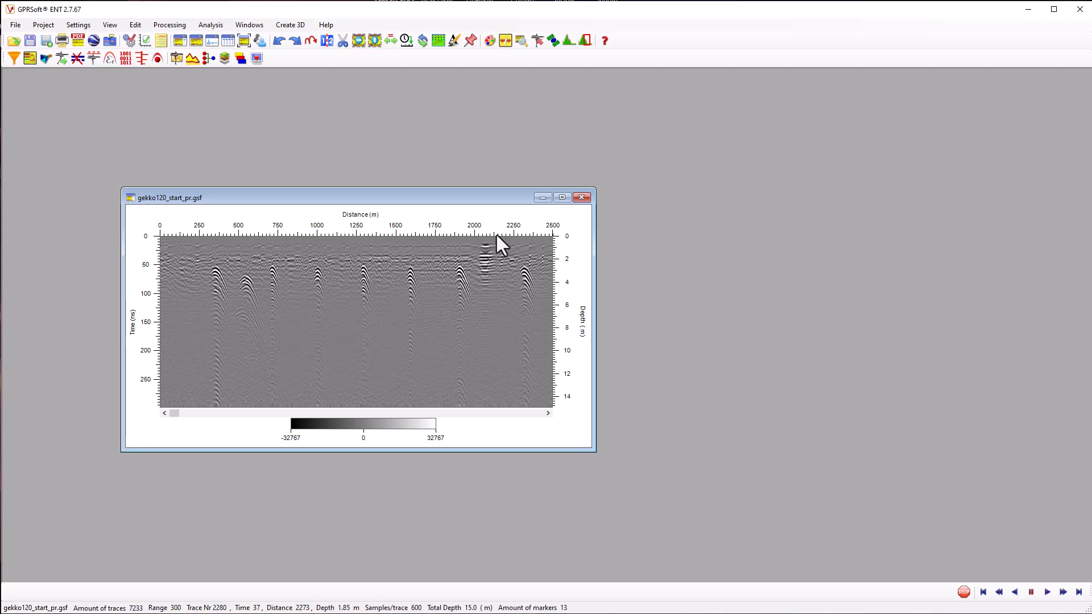
{"action": "left_click", "coordinate": [561, 196]}
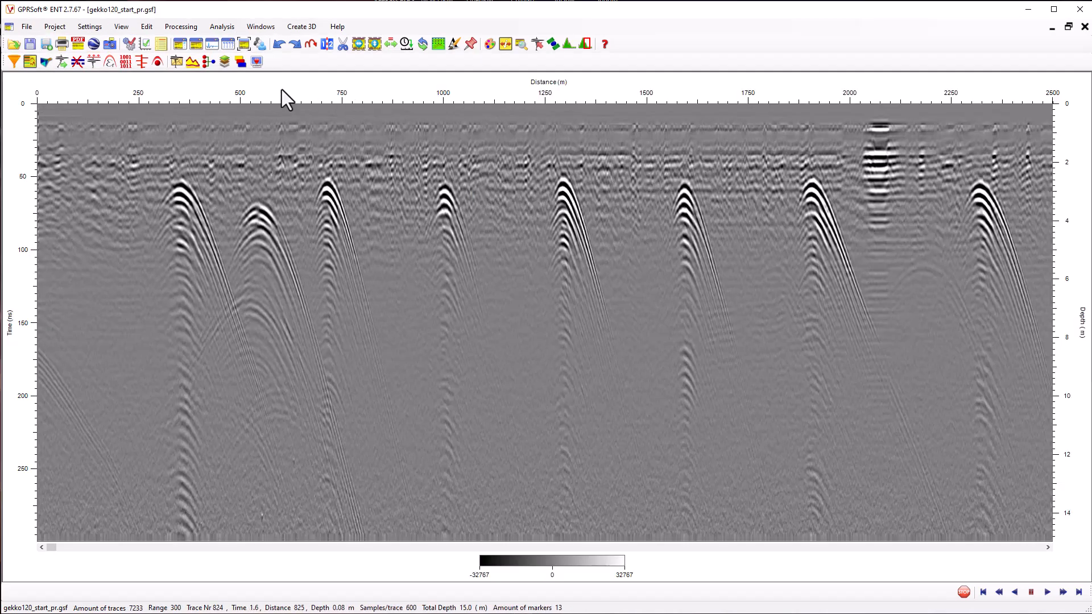
Join gekko120_mitt_pr.gsf to the end of gekko120_start_pr.gsf in File 1 + File 2 order
{"action": "left_click", "coordinate": [327, 44]}
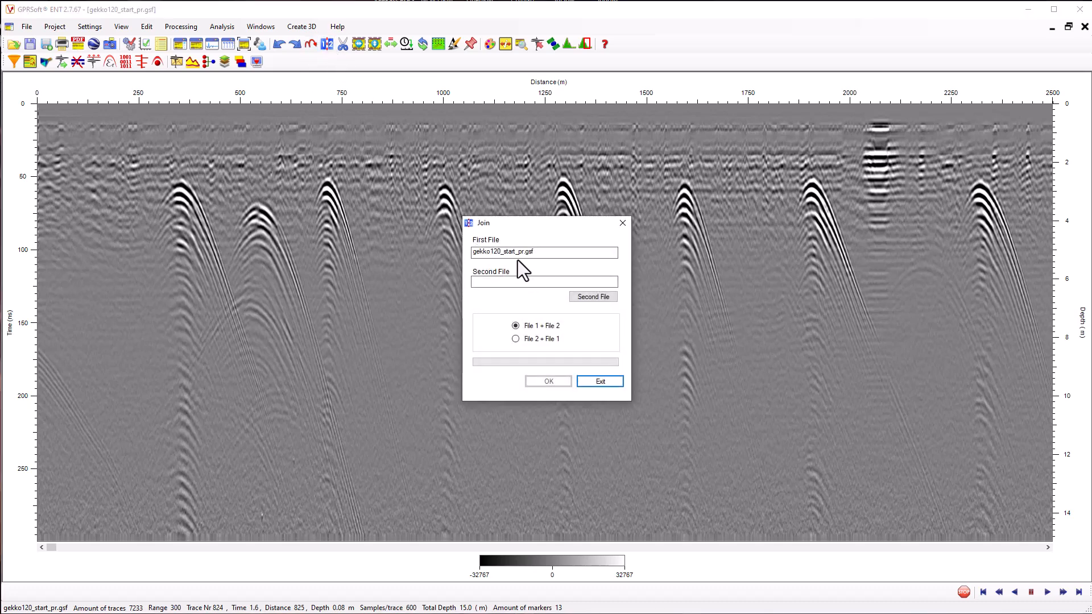
{"action": "left_click", "coordinate": [603, 297]}
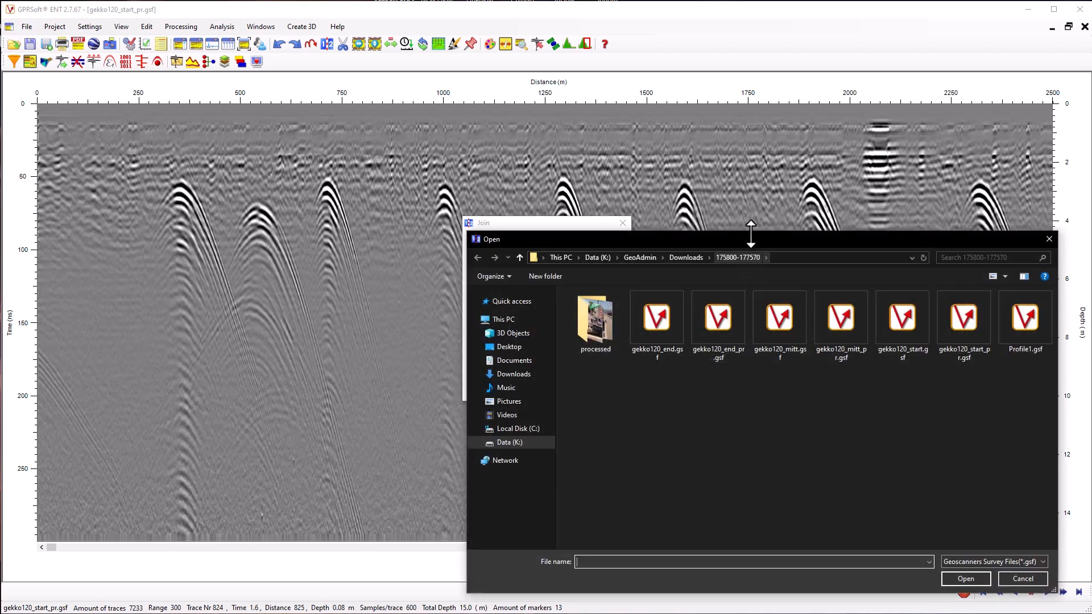
{"action": "left_click_drag", "start_coordinate": [743, 235], "coordinate": [477, 177]}
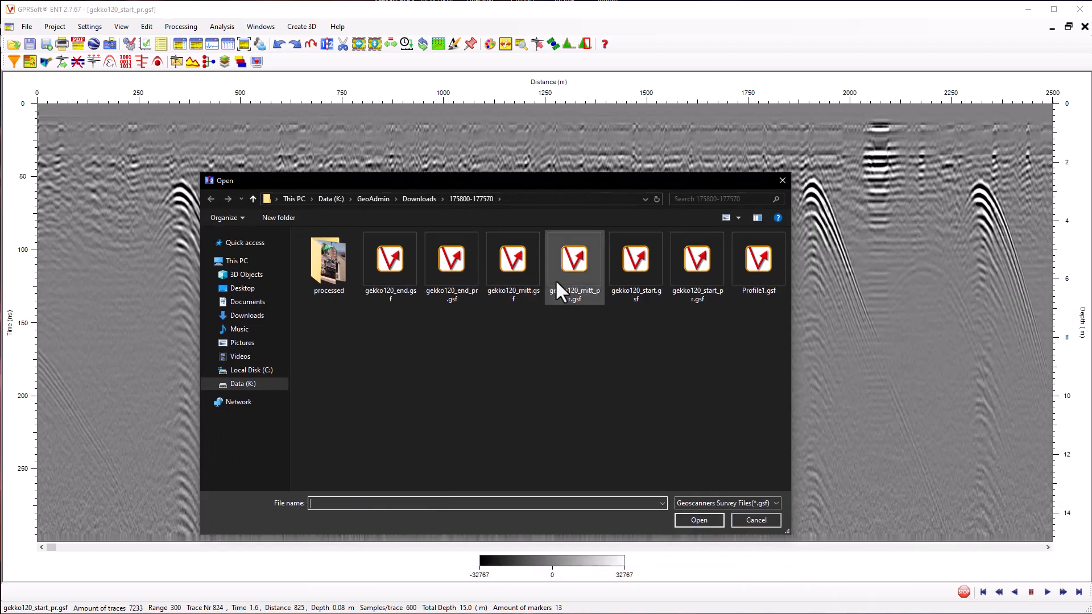
{"action": "left_click", "coordinate": [573, 295]}
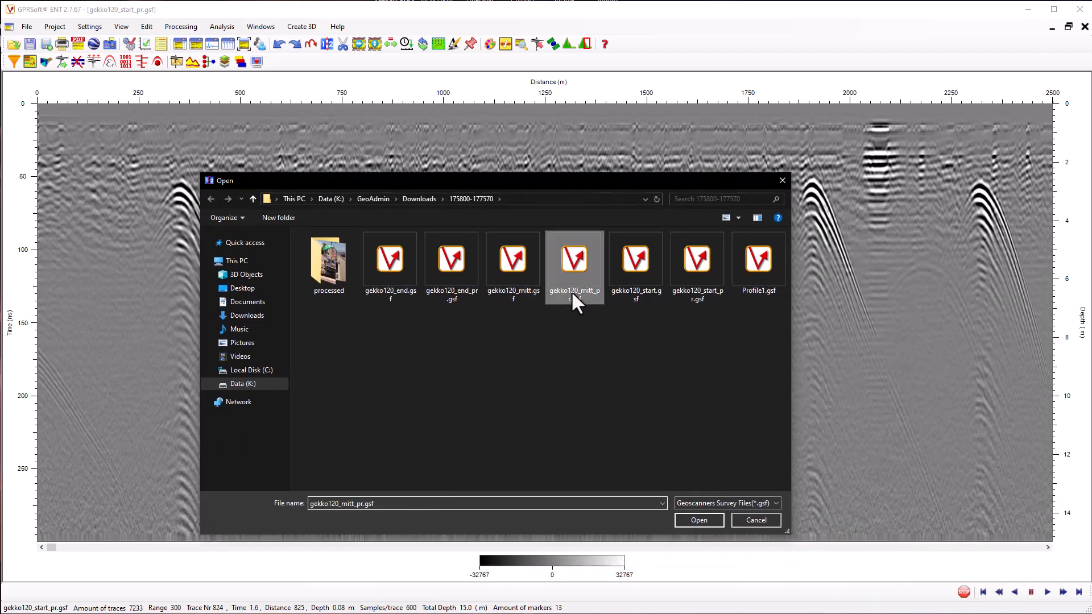
{"action": "left_click", "coordinate": [697, 520]}
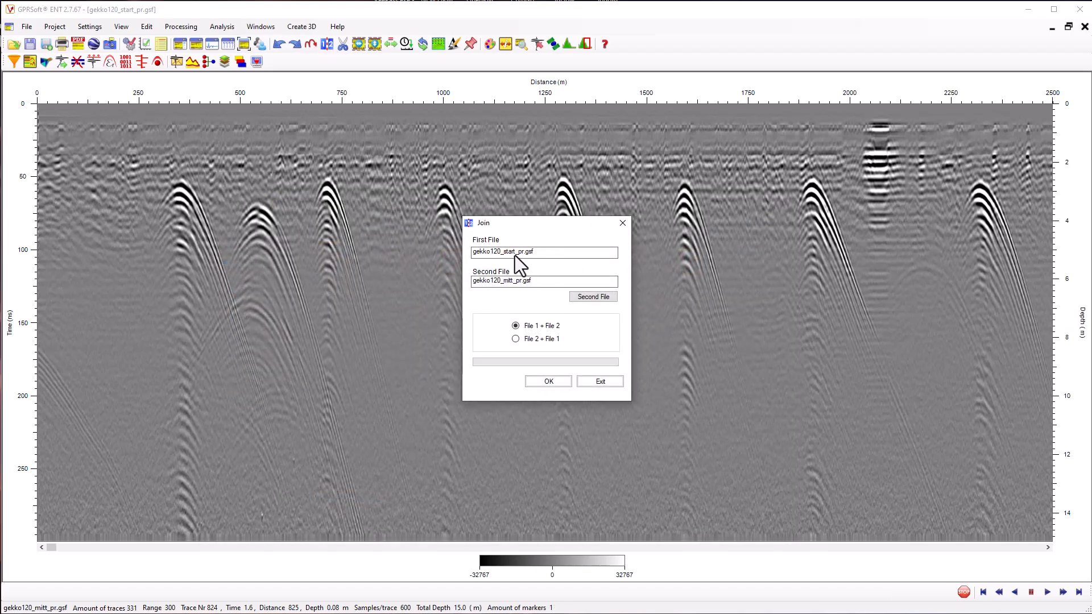
{"action": "left_click", "coordinate": [549, 382]}
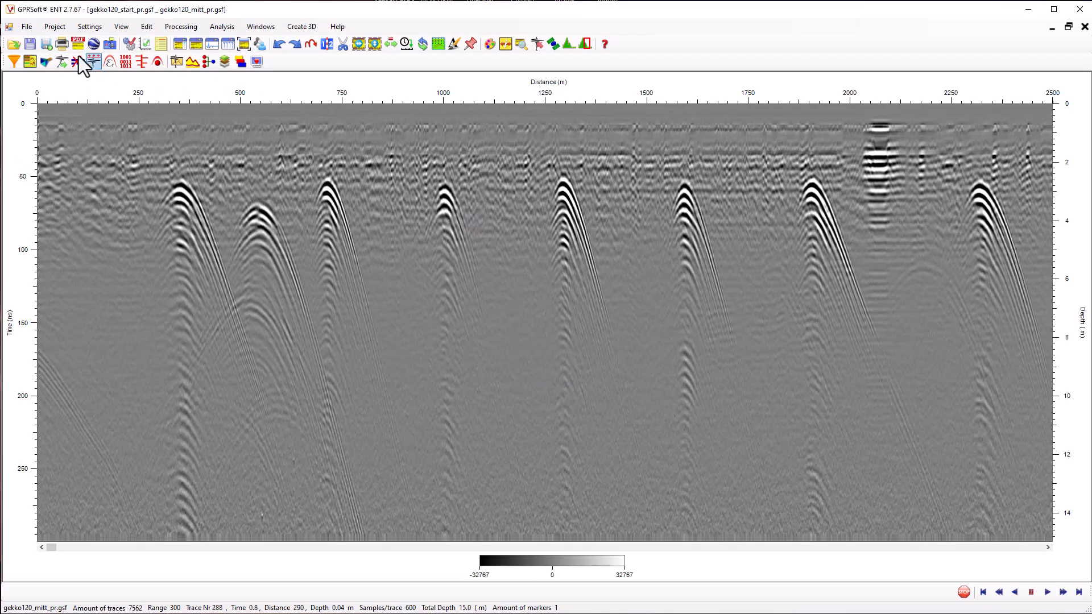
Save the joined start and middle profile as a Geoscanners survey file named gekko120_1_2.gsf and close both open profiles
{"action": "left_click", "coordinate": [31, 26]}
{"action": "left_click", "coordinate": [52, 98]}
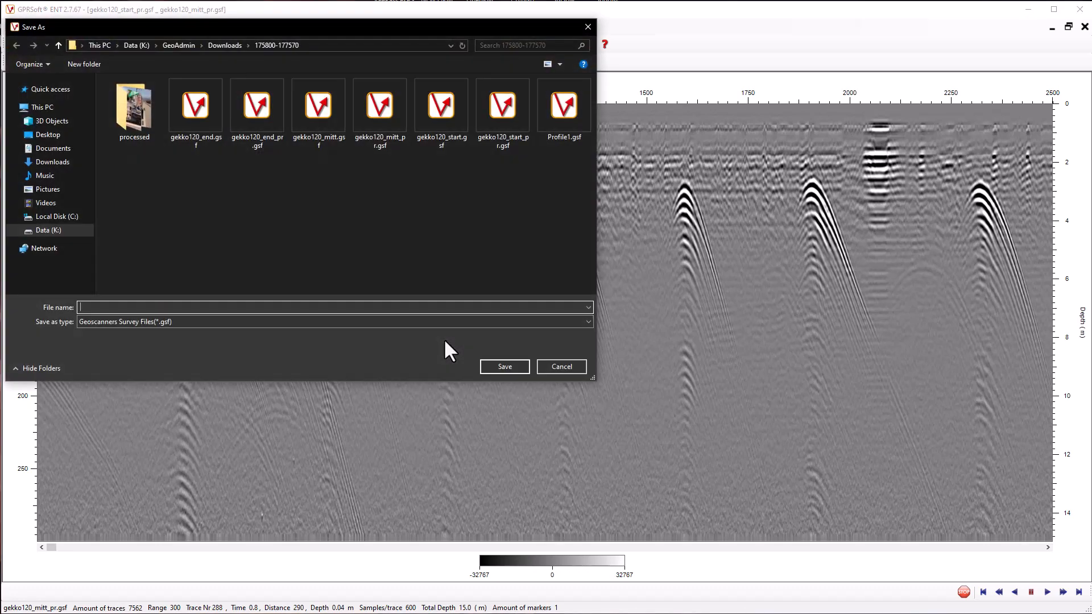
{"action": "left_click_drag", "start_coordinate": [267, 25], "coordinate": [570, 161]}
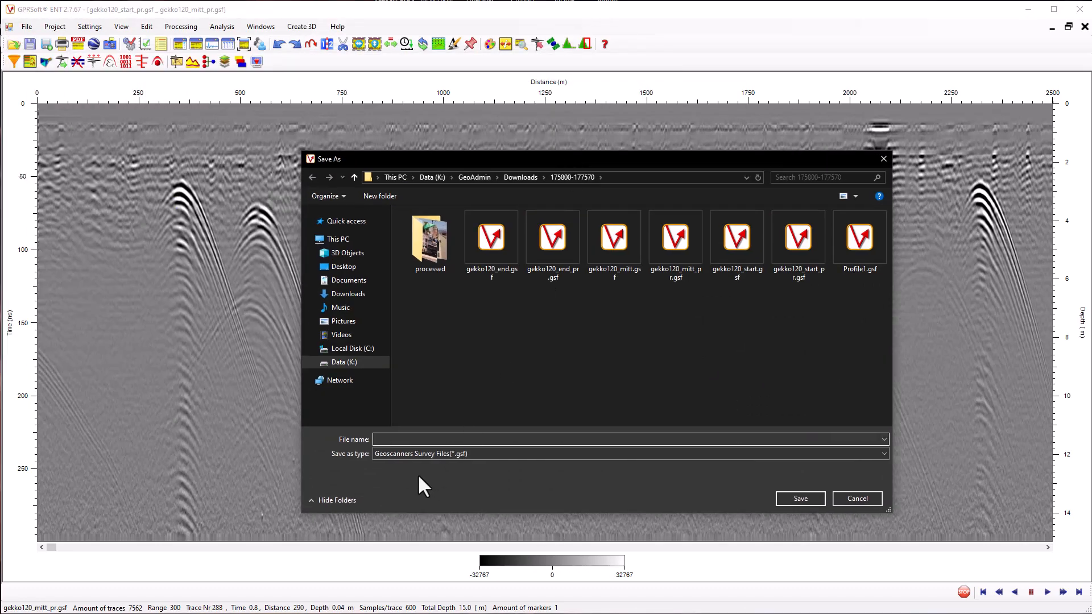
{"action": "type", "text": "gekko1"}
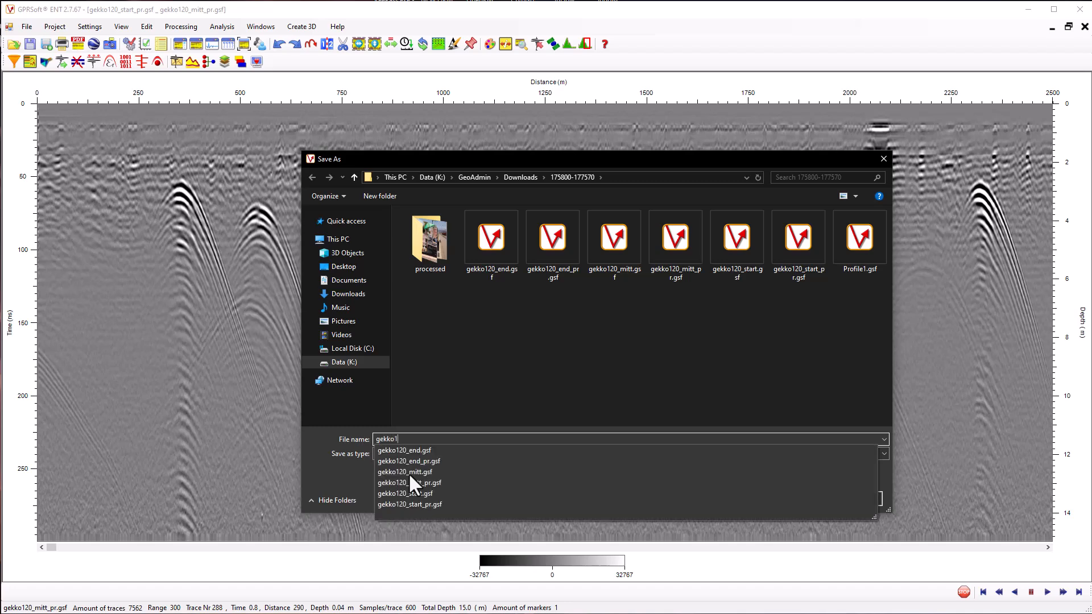
{"action": "type", "text": "20_1_2"}
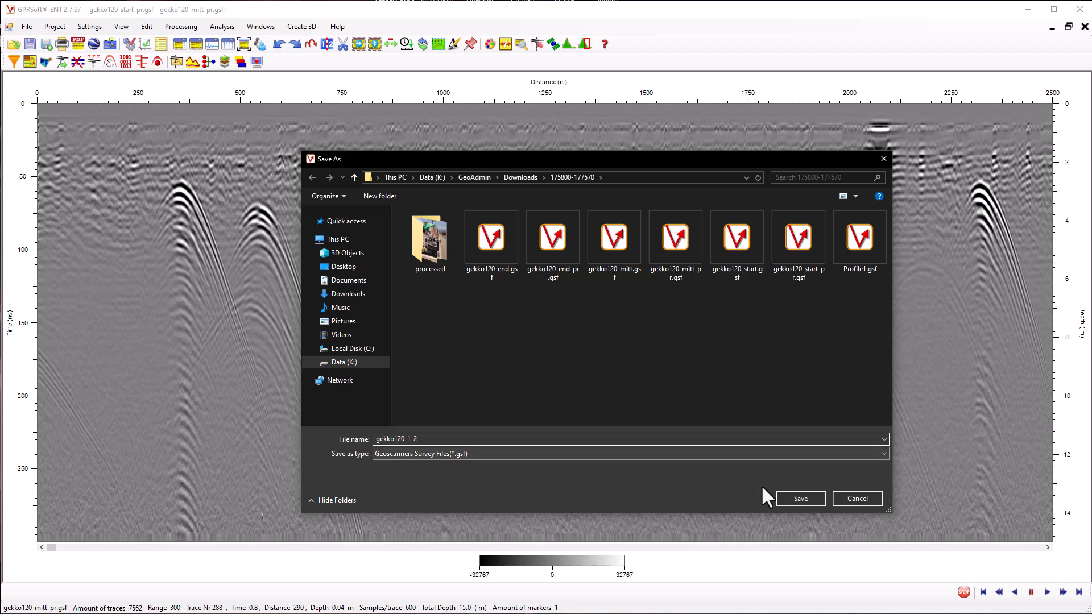
{"action": "left_click", "coordinate": [794, 498]}
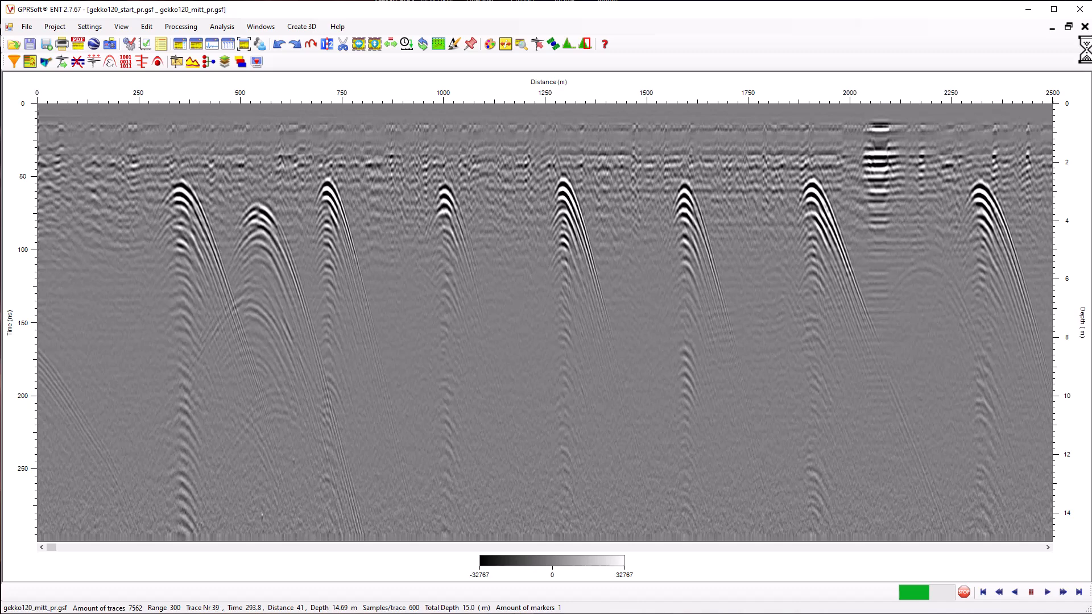
{"action": "left_click", "coordinate": [562, 392]}
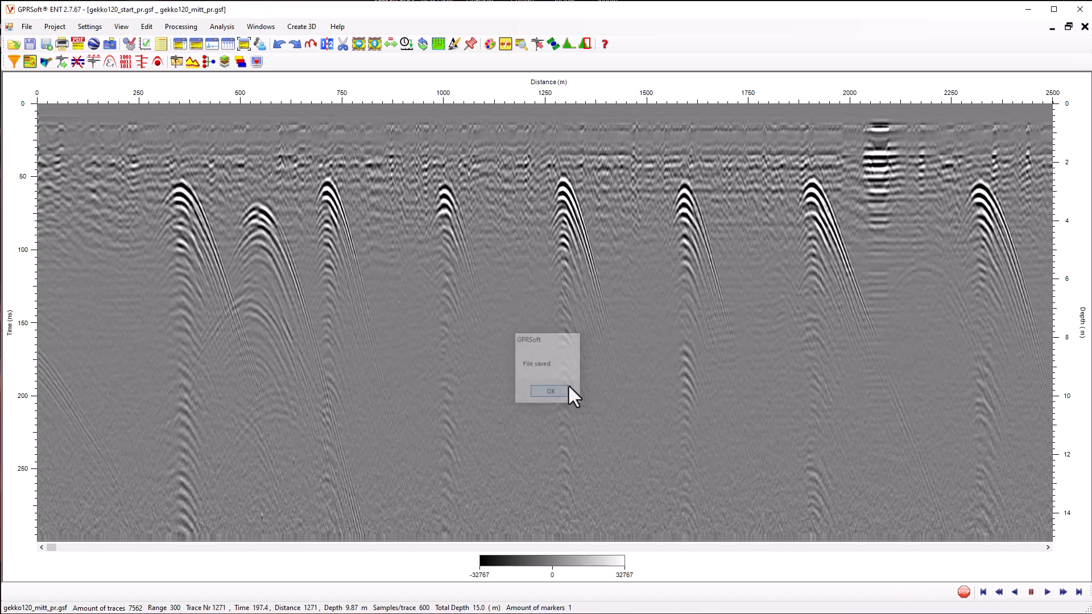
{"action": "left_click", "coordinate": [1085, 27]}
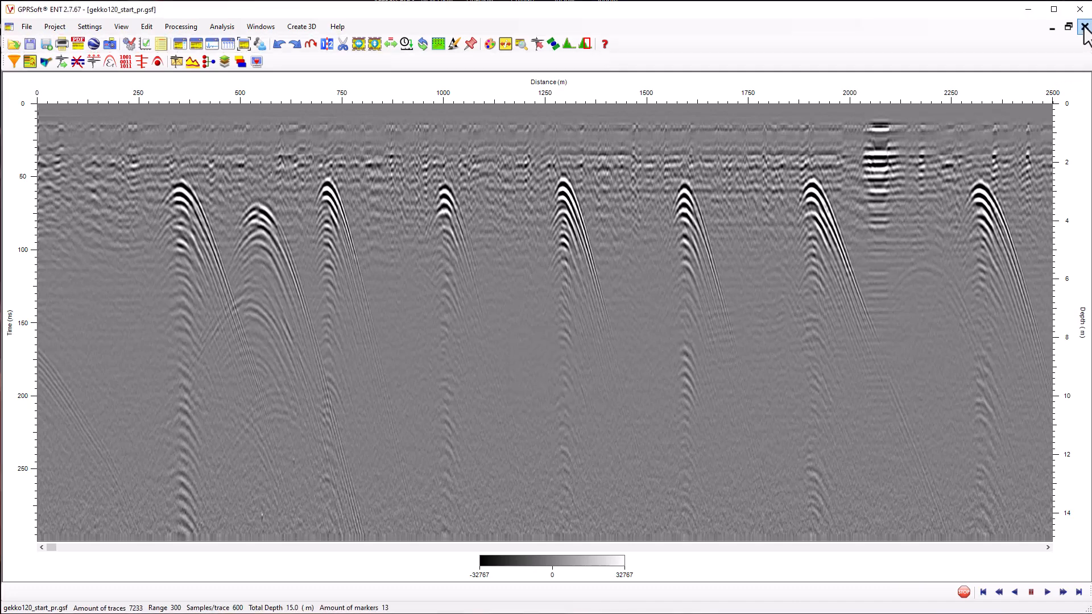
{"action": "left_click", "coordinate": [1084, 27]}
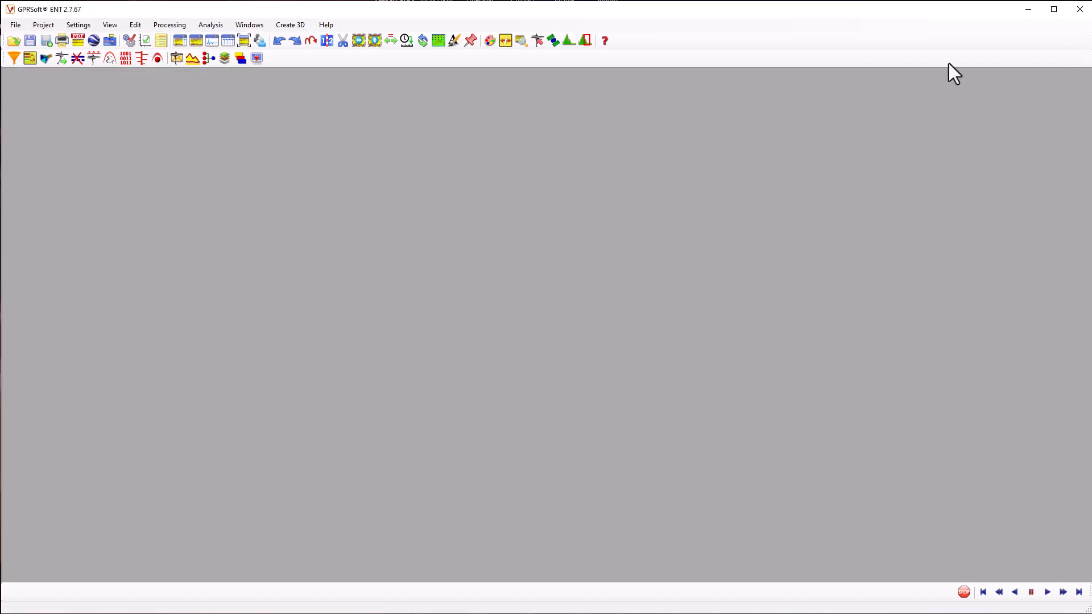
Open the joined file gekko120_1_2.gsf and maximize its window
{"action": "left_click", "coordinate": [15, 40]}
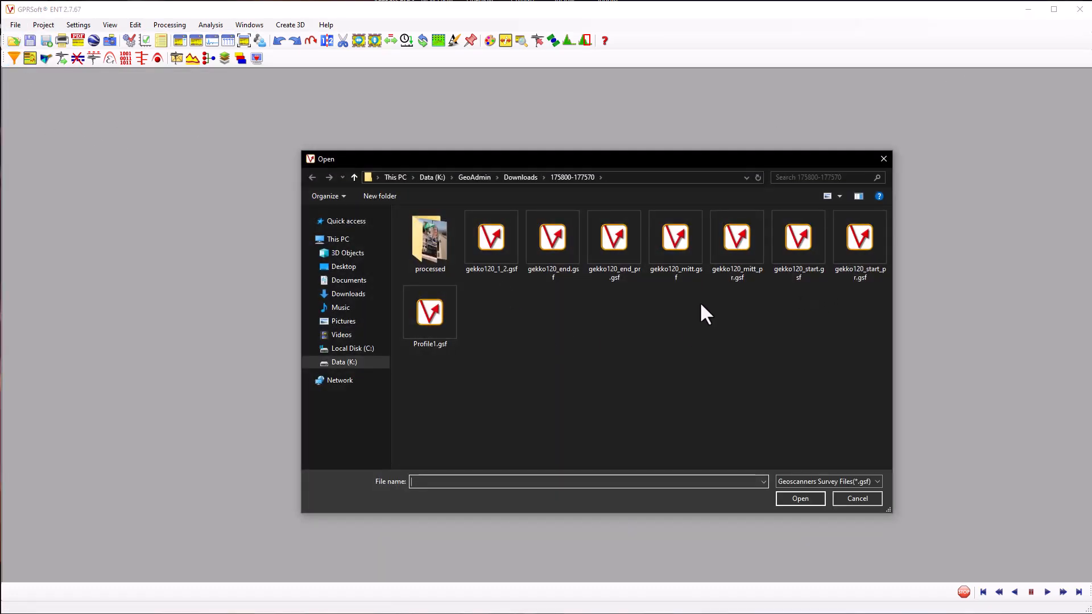
{"action": "left_click", "coordinate": [487, 271]}
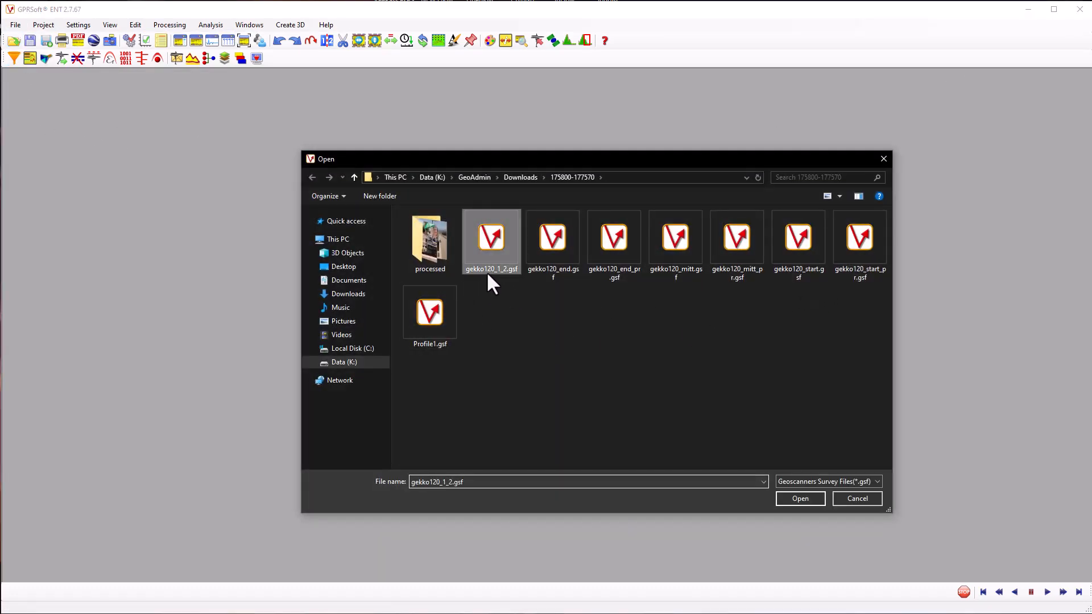
{"action": "left_click", "coordinate": [794, 500]}
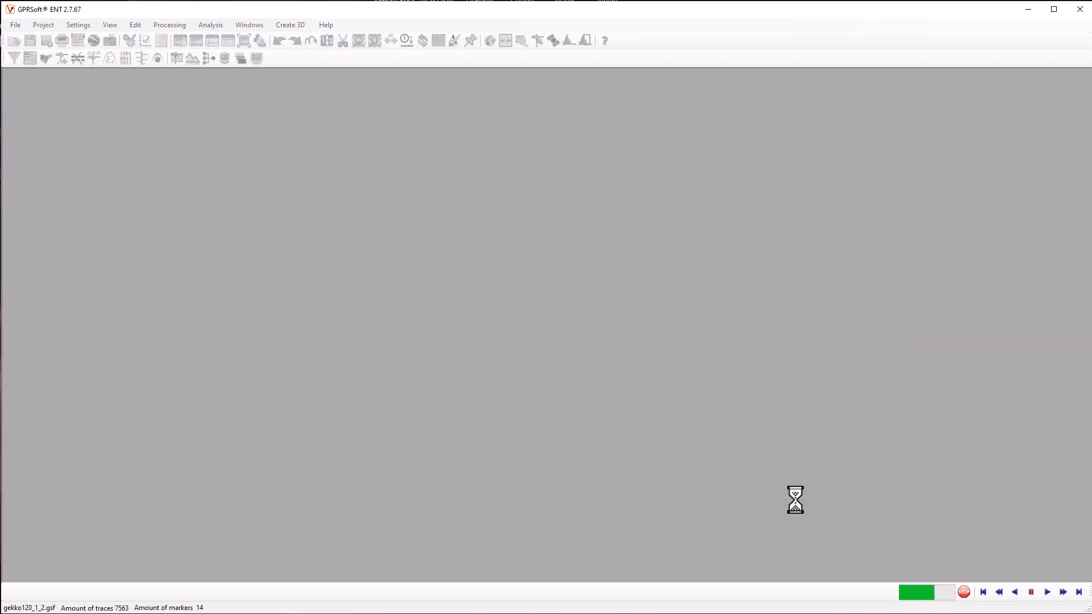
{"action": "left_click", "coordinate": [593, 227]}
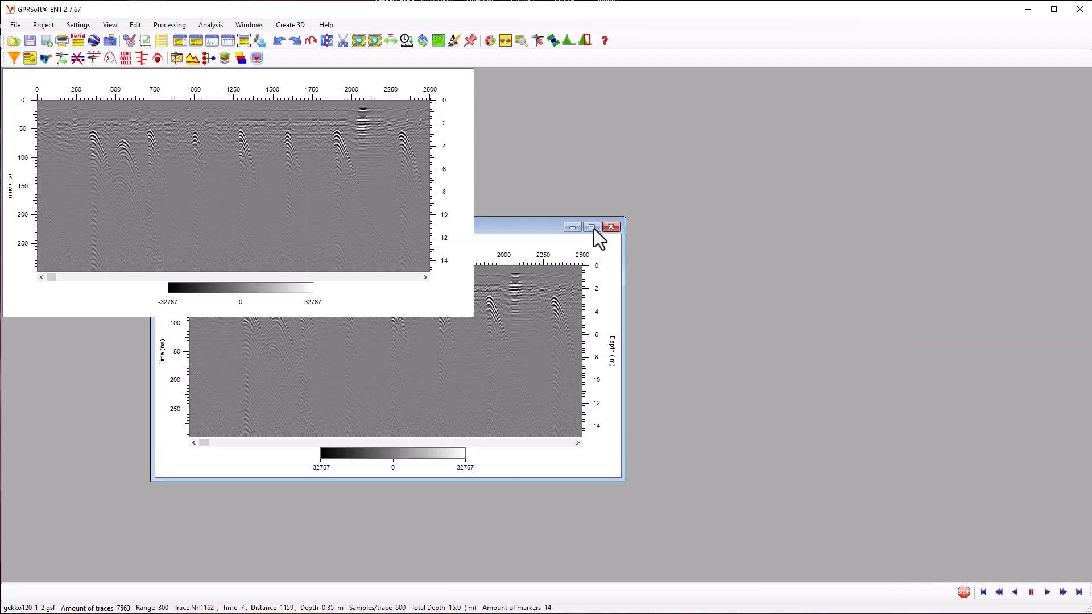
{"action": "left_click_drag", "start_coordinate": [51, 548], "coordinate": [1055, 504]}
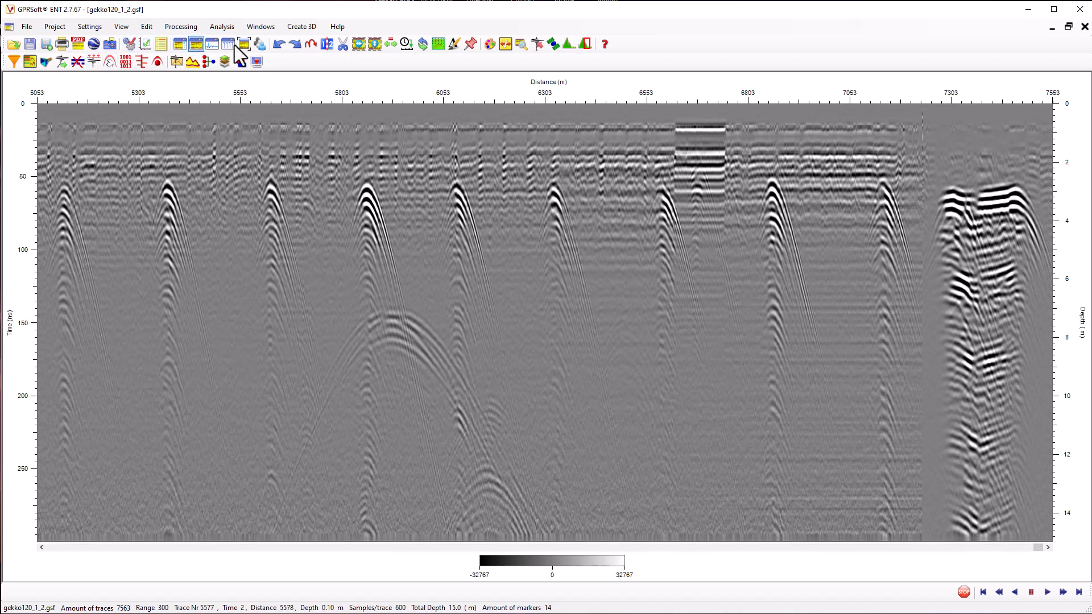
Join gekko120_end_pr.gsf to the end of gekko120_1_2.gsf in File 1 + File 2 order
{"action": "left_click", "coordinate": [327, 43]}
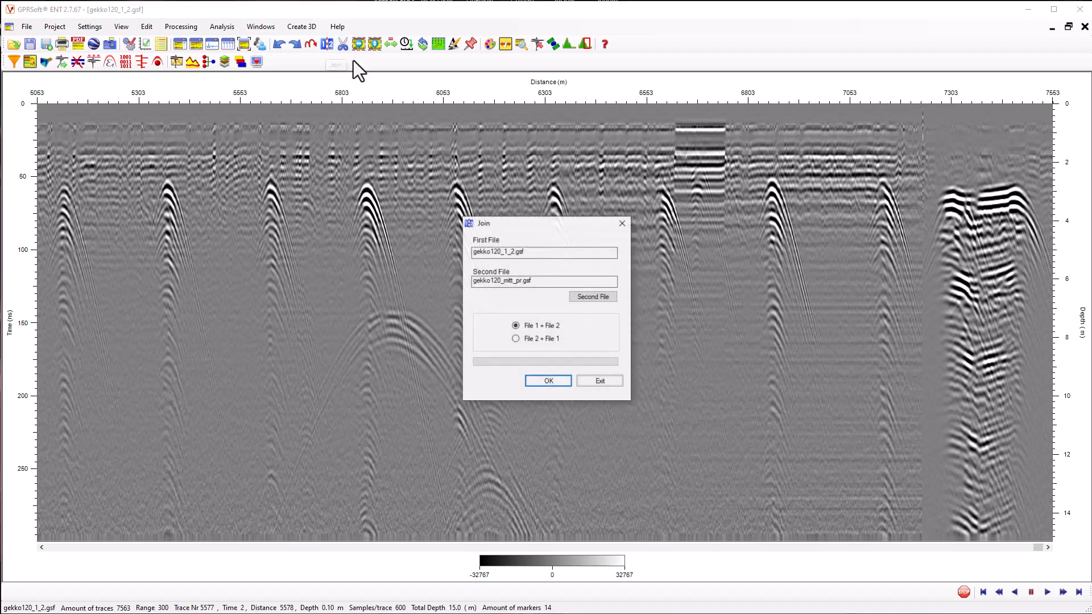
{"action": "left_click", "coordinate": [593, 297]}
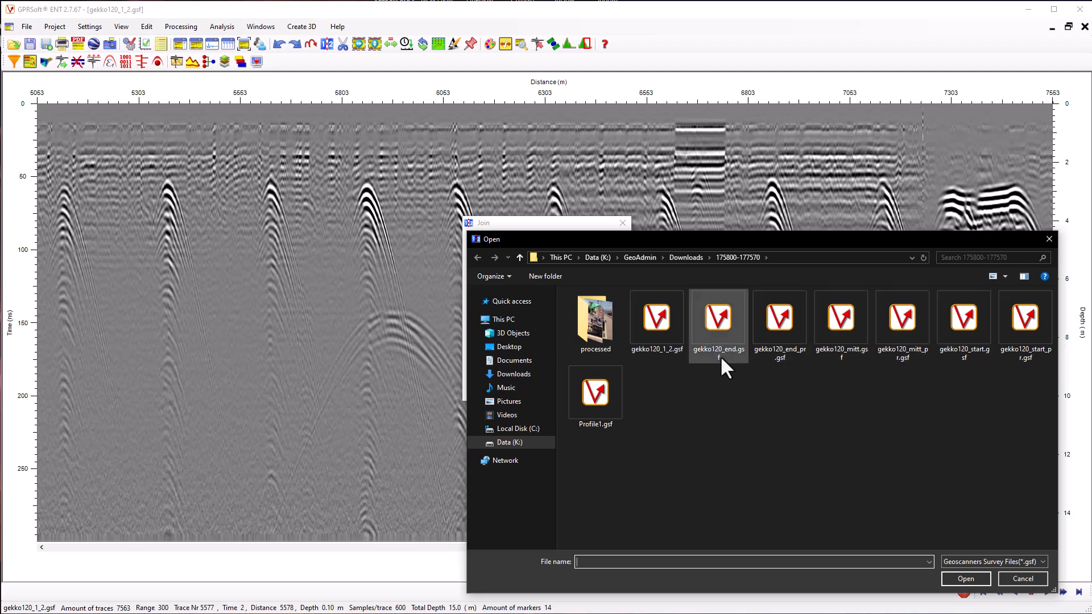
{"action": "left_click", "coordinate": [764, 352]}
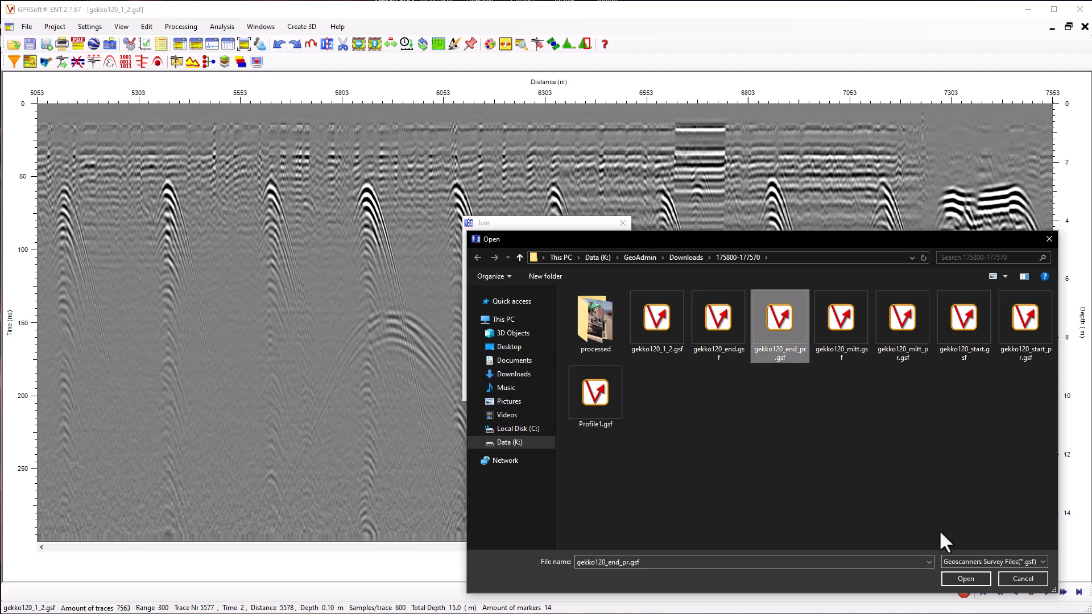
{"action": "left_click", "coordinate": [960, 579]}
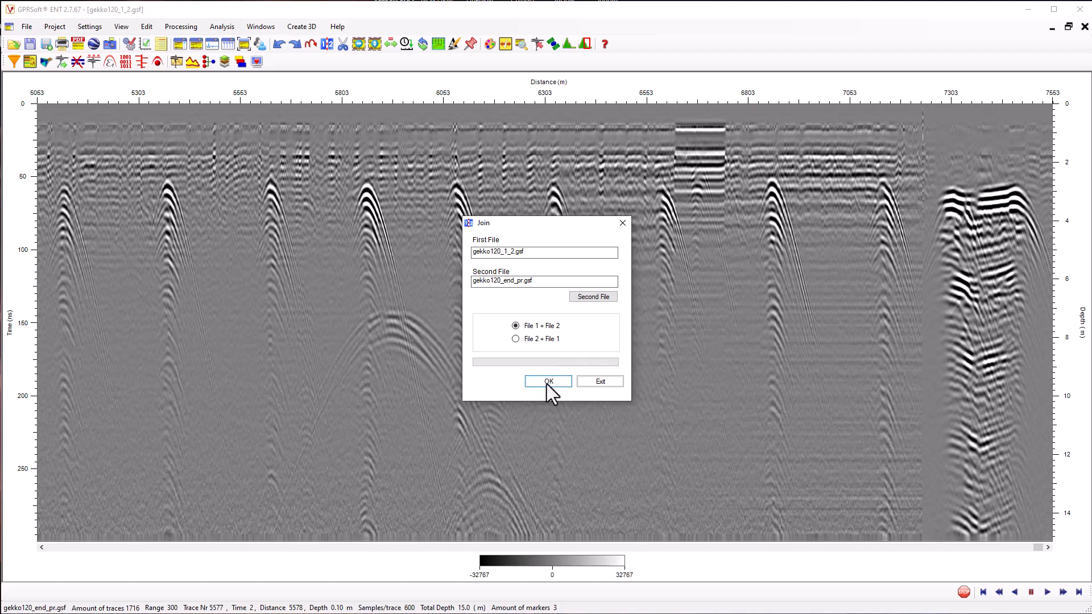
{"action": "left_click", "coordinate": [547, 381]}
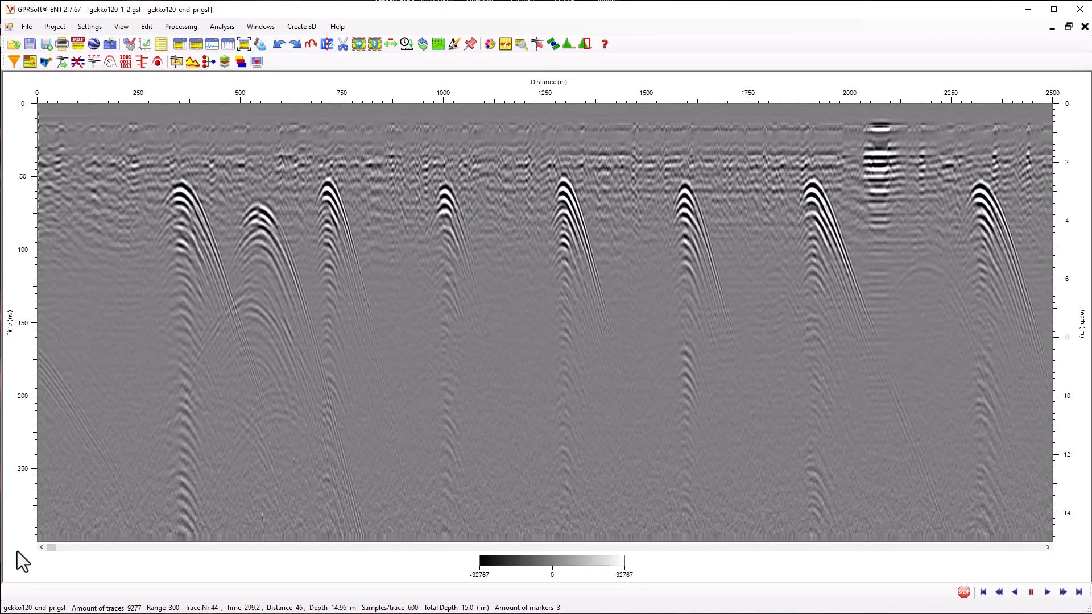
{"action": "left_click_drag", "start_coordinate": [49, 548], "coordinate": [1091, 521]}
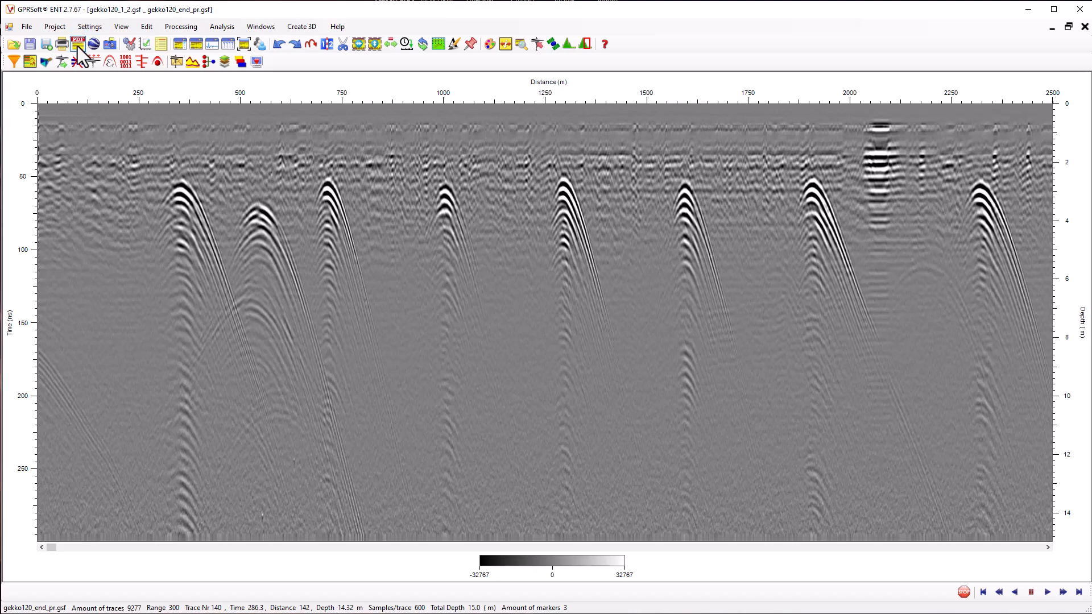
Save the complete joined profile as a Geoscanners survey file named gekko120_1_2_3_pr.gsf
{"action": "left_click", "coordinate": [25, 27]}
{"action": "left_click", "coordinate": [50, 96]}
{"action": "left_click_drag", "start_coordinate": [275, 28], "coordinate": [588, 198]}
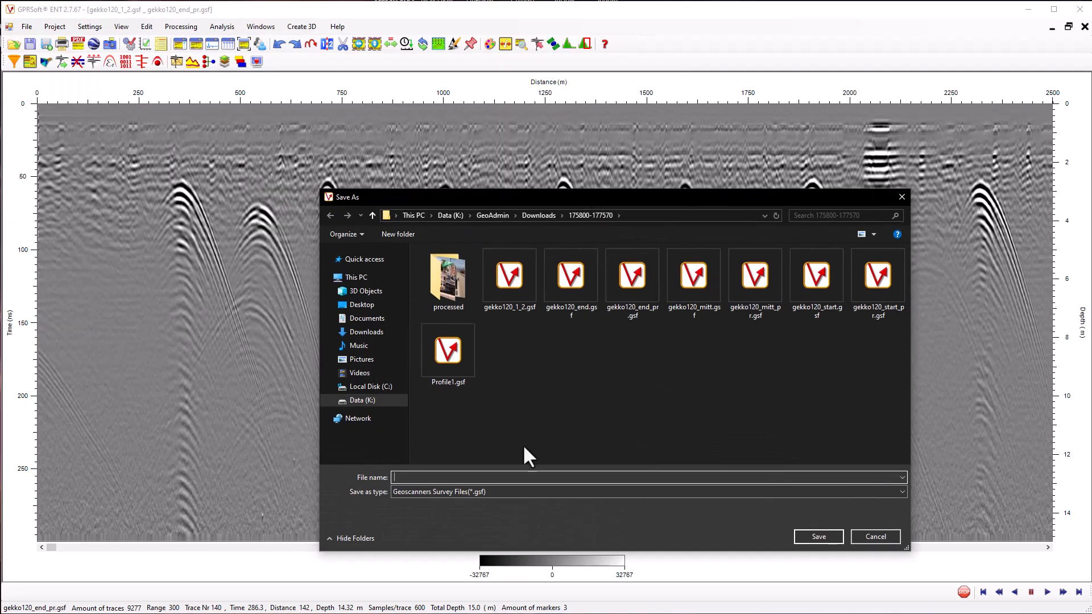
{"action": "type", "text": "gek"}
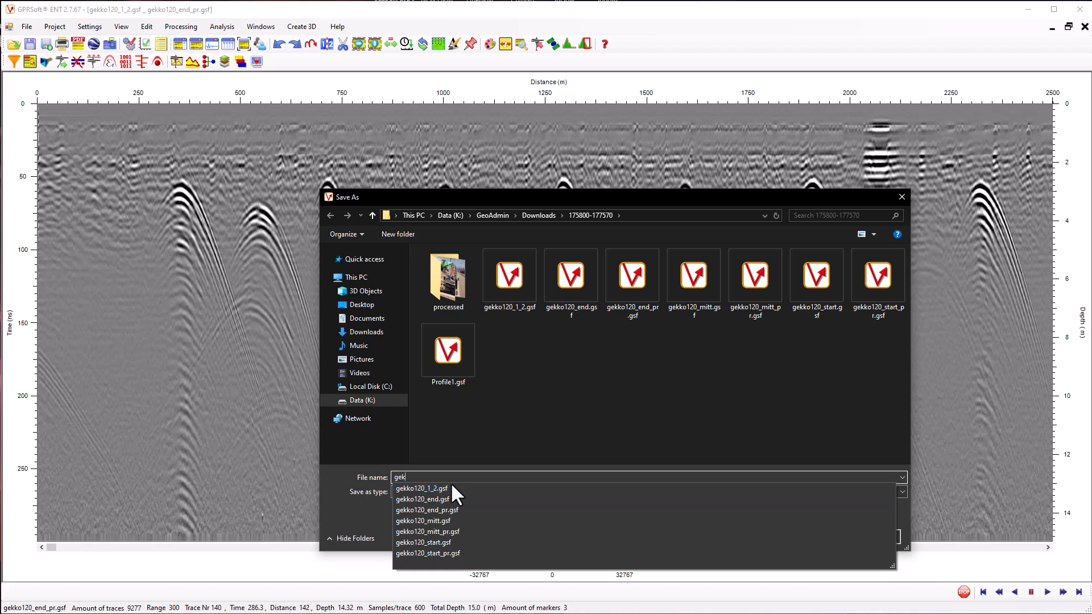
{"action": "type", "text": "ko120_"}
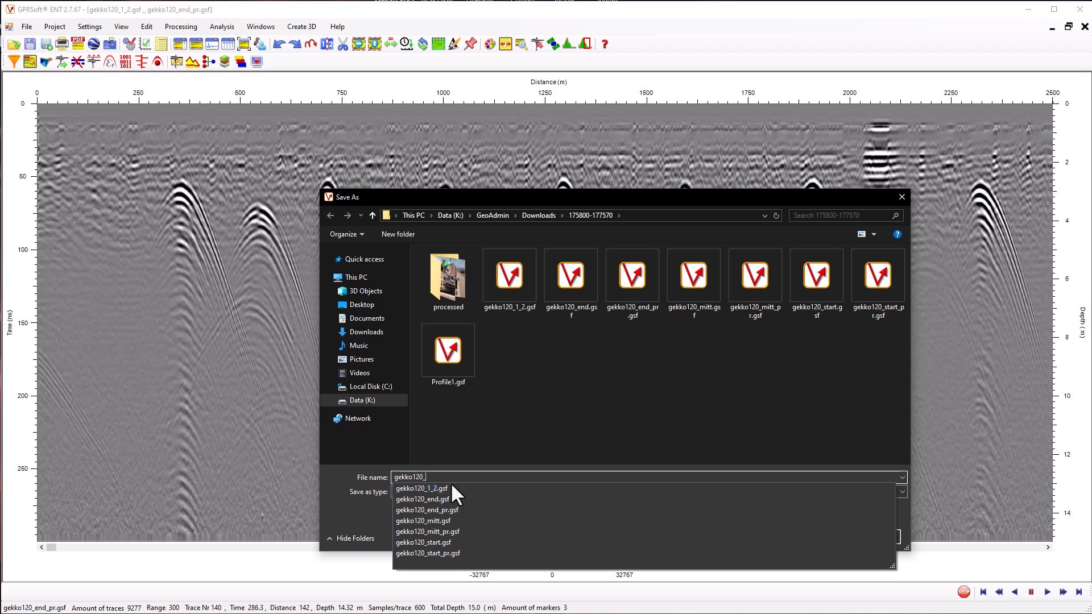
{"action": "type", "text": "1_2"}
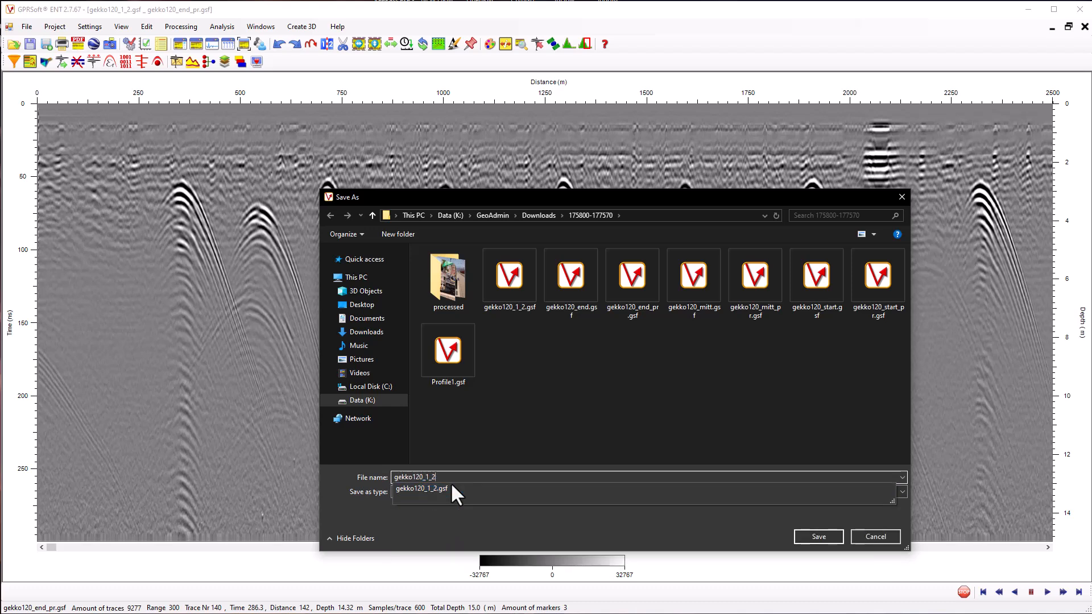
{"action": "type", "text": "_3_pr"}
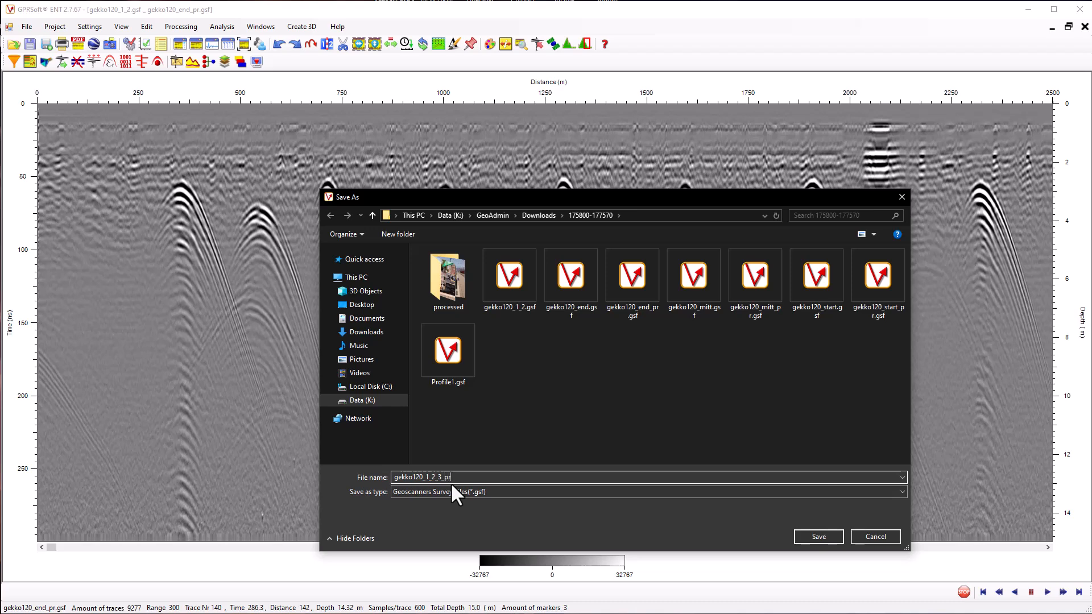
{"action": "left_click", "coordinate": [834, 534]}
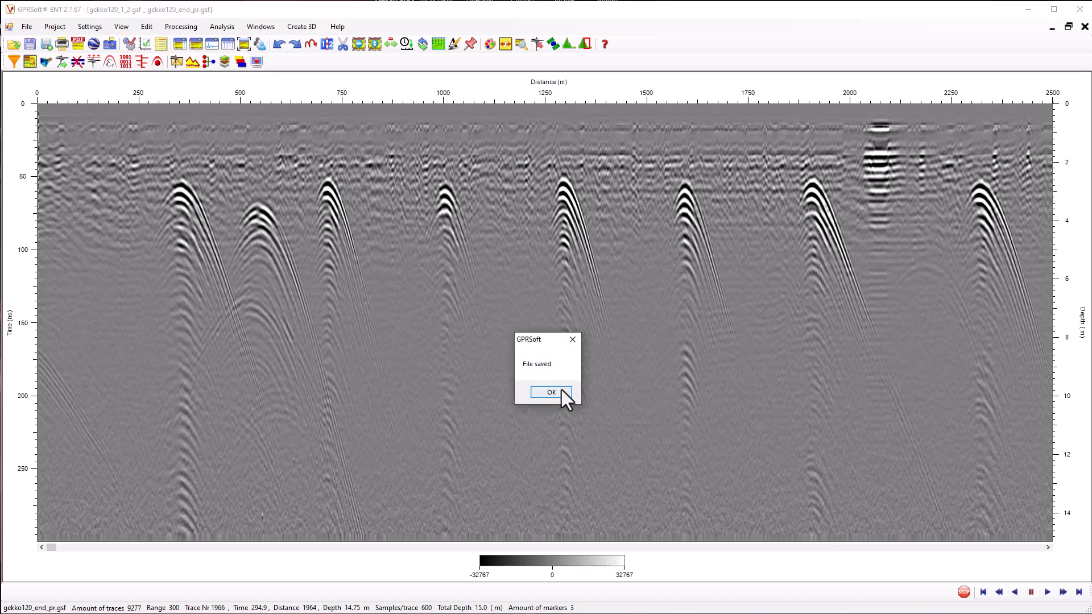
{"action": "left_click", "coordinate": [551, 392]}
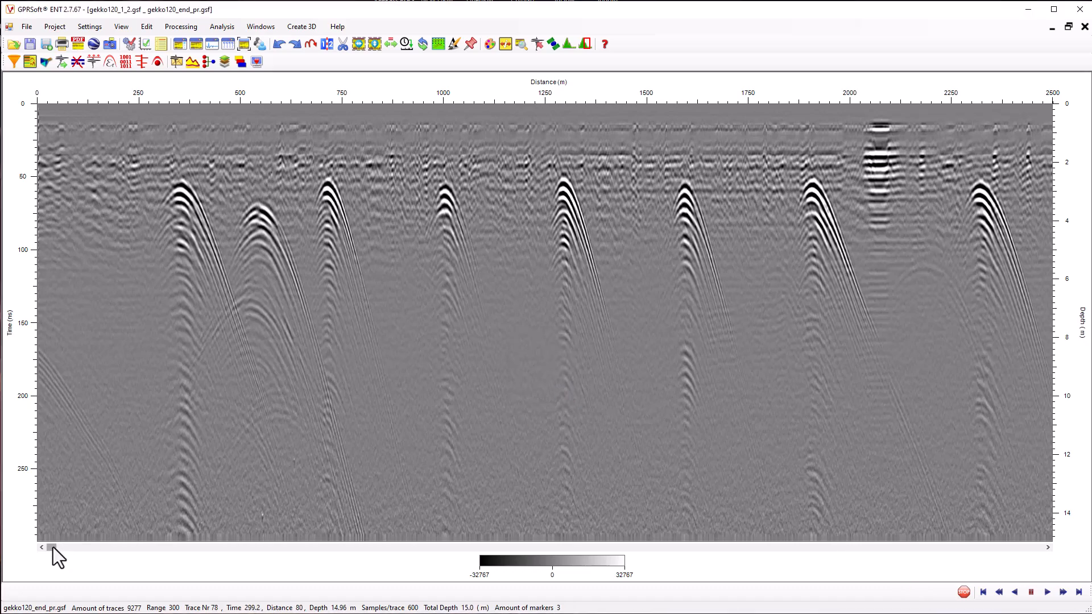
Close the complete joined profile and the gekko120_1_2.gsf profile
{"action": "left_click_drag", "start_coordinate": [52, 547], "coordinate": [785, 513]}
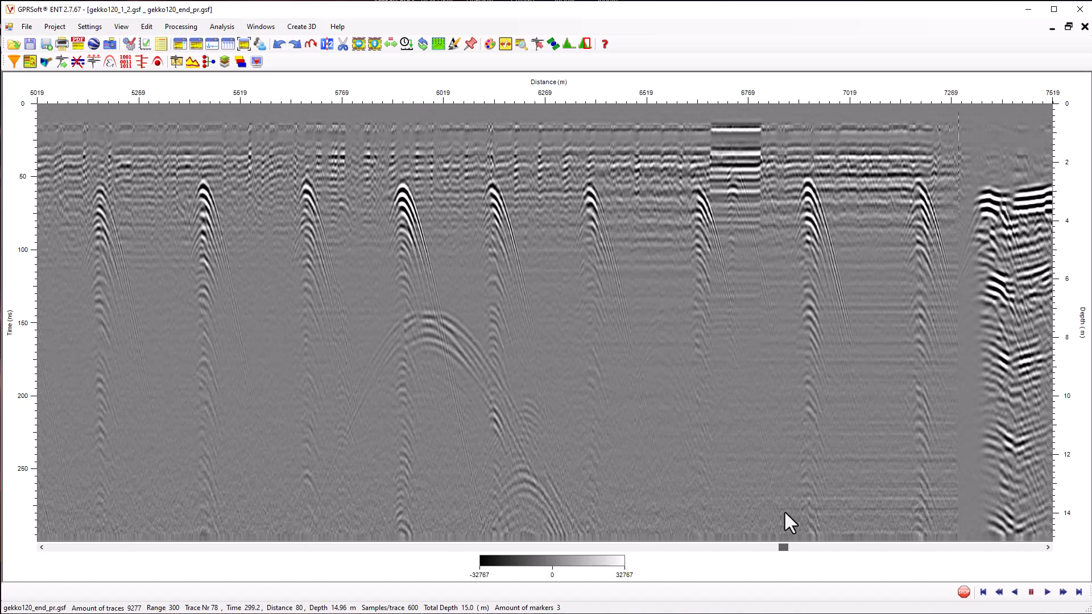
{"action": "left_click", "coordinate": [1085, 26]}
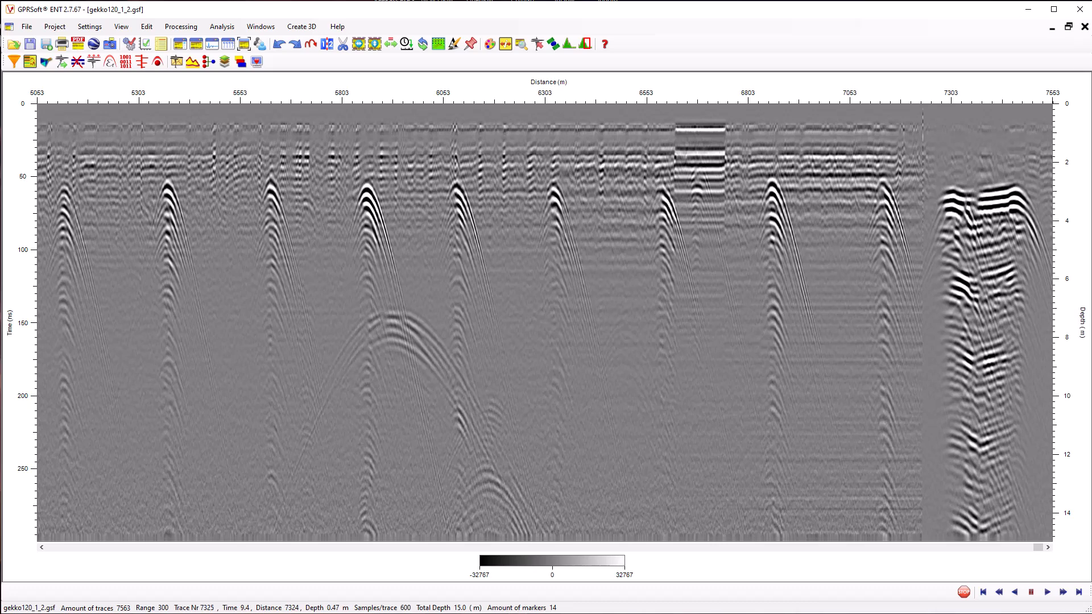
{"action": "left_click", "coordinate": [1085, 27]}
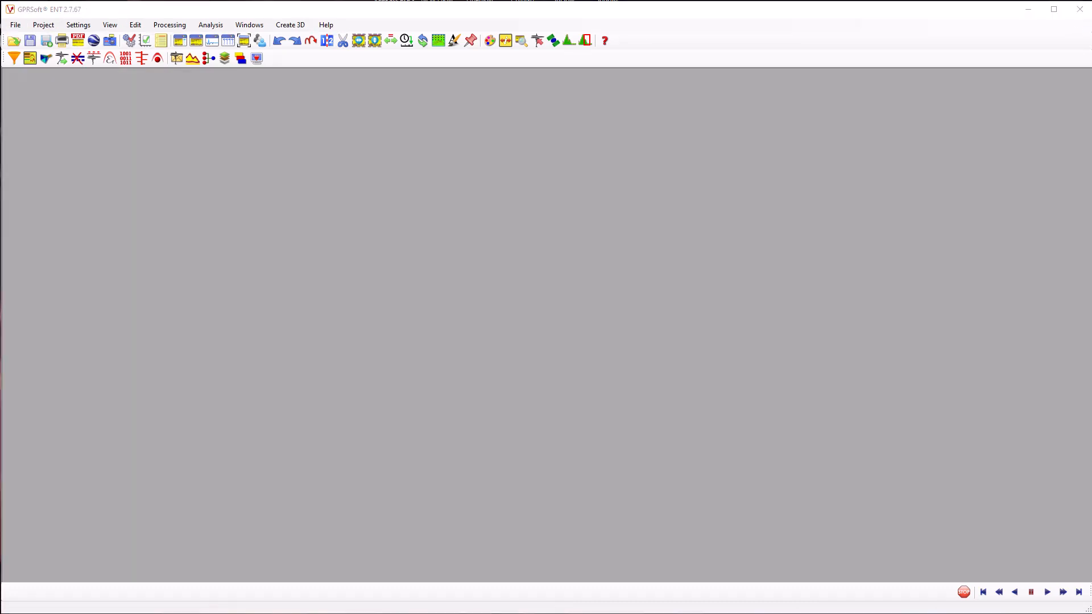
Open the complete profile gekko120_1_2_3_pr.gsf, maximize its window and look through it along its length
{"action": "left_click", "coordinate": [17, 44]}
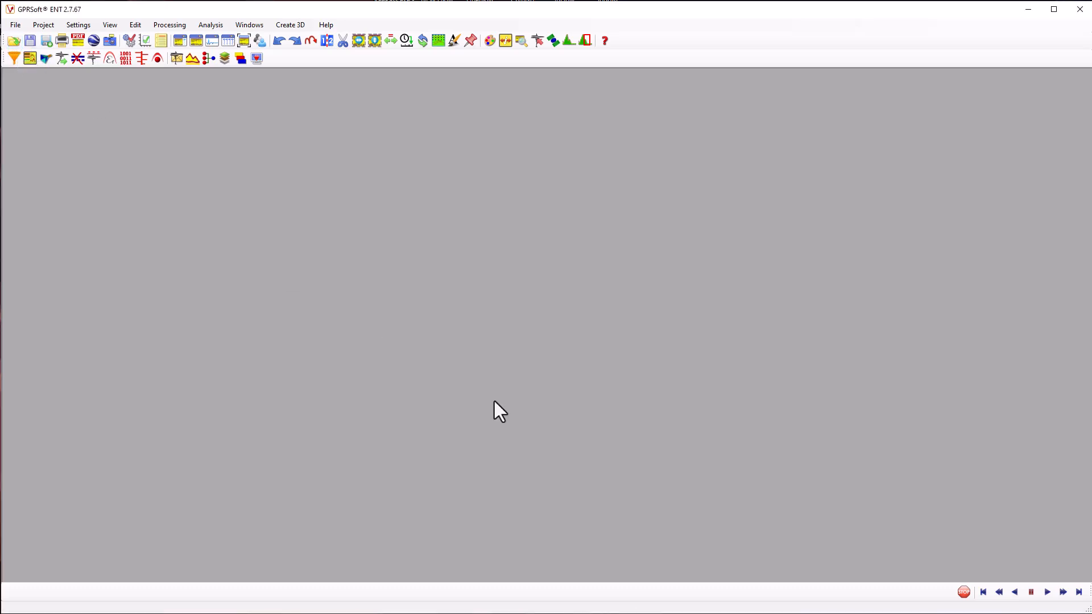
{"action": "left_click", "coordinate": [16, 42]}
{"action": "left_click", "coordinate": [528, 303]}
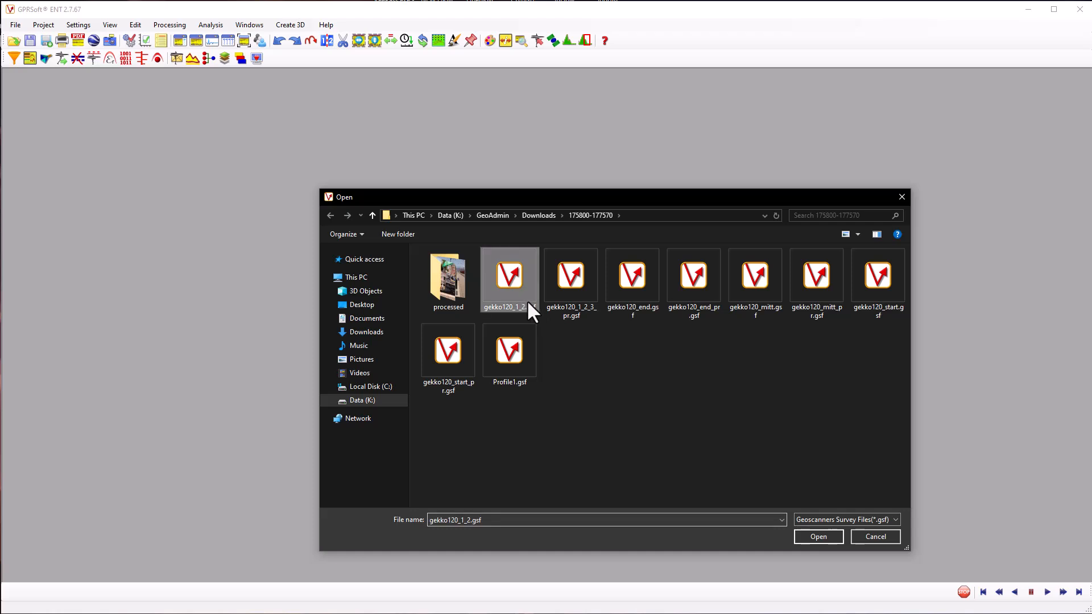
{"action": "left_click", "coordinate": [569, 295]}
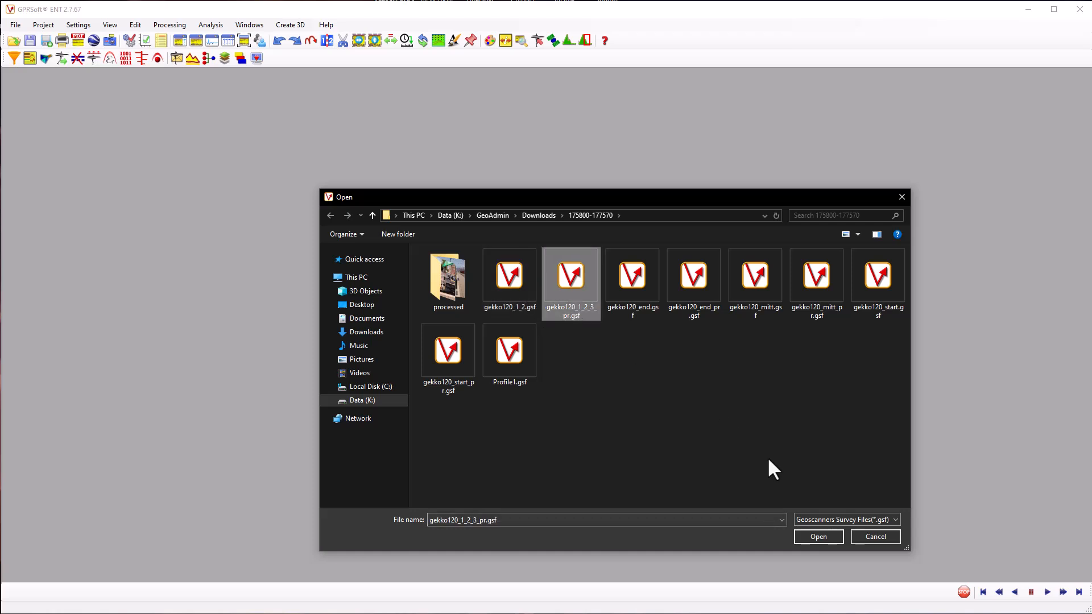
{"action": "left_click", "coordinate": [818, 537]}
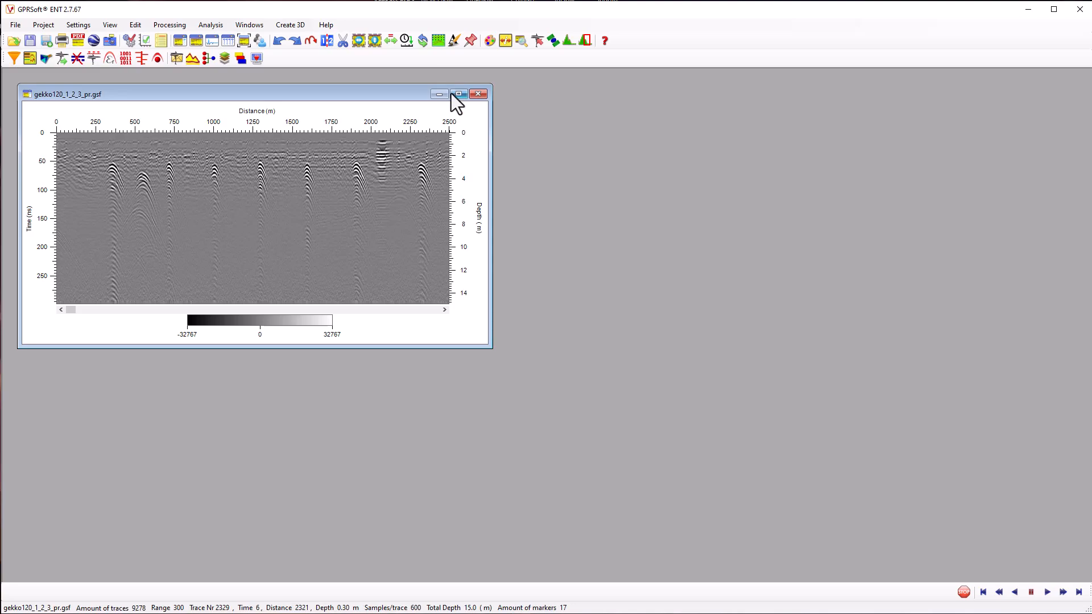
{"action": "left_click", "coordinate": [459, 93]}
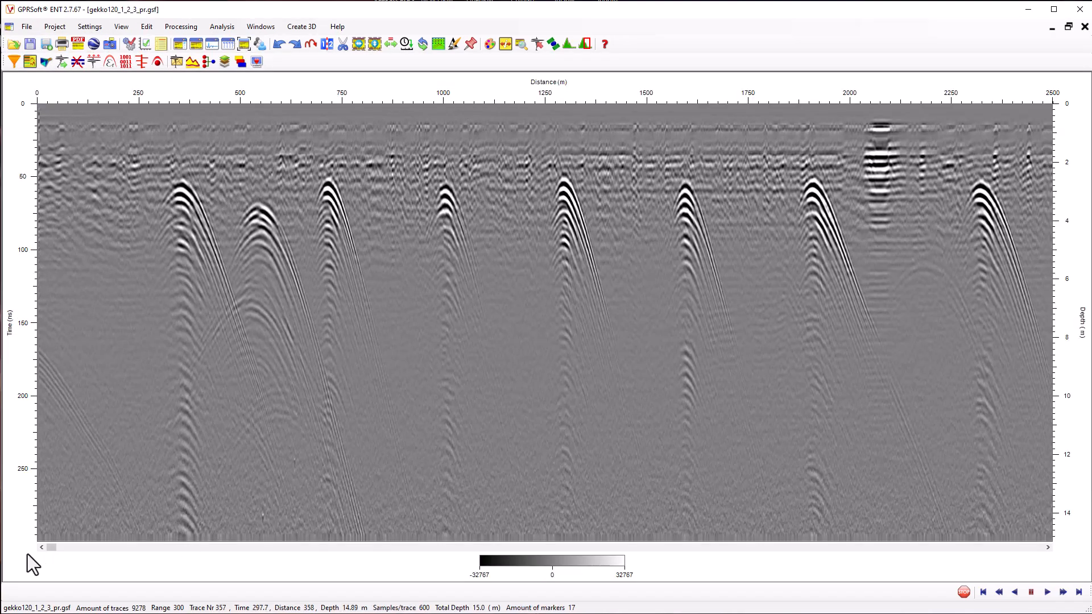
{"action": "mouse_move", "coordinate": [54, 547]}
{"action": "left_mouse_down"}
{"action": "mouse_move", "coordinate": [693, 514]}
{"action": "mouse_move", "coordinate": [954, 523]}
{"action": "mouse_move", "coordinate": [1053, 541]}
{"action": "mouse_move", "coordinate": [890, 547]}
{"action": "mouse_move", "coordinate": [267, 528]}
{"action": "mouse_move", "coordinate": [42, 538]}
{"action": "left_mouse_up"}
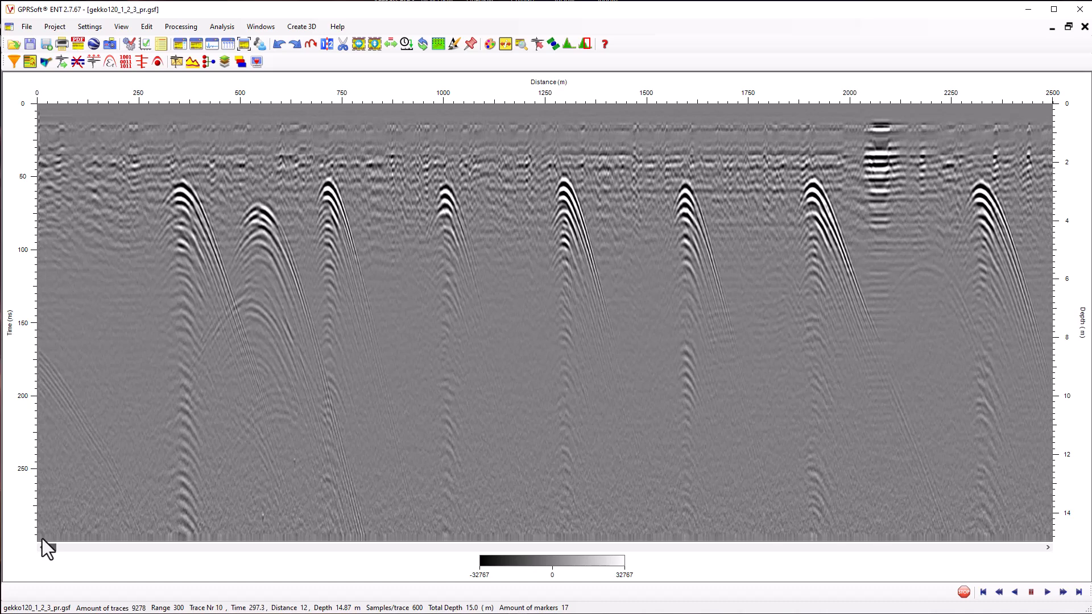